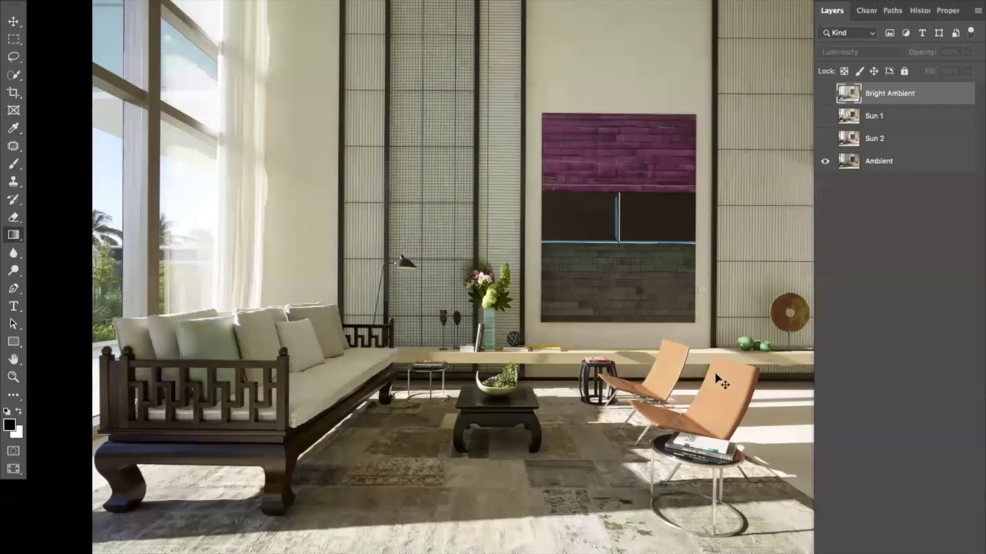
Exit full screen, compare the Sun 1, Sun 2 and Bright Ambient exposures, then show all layers
{"action": "key", "text": "f"}
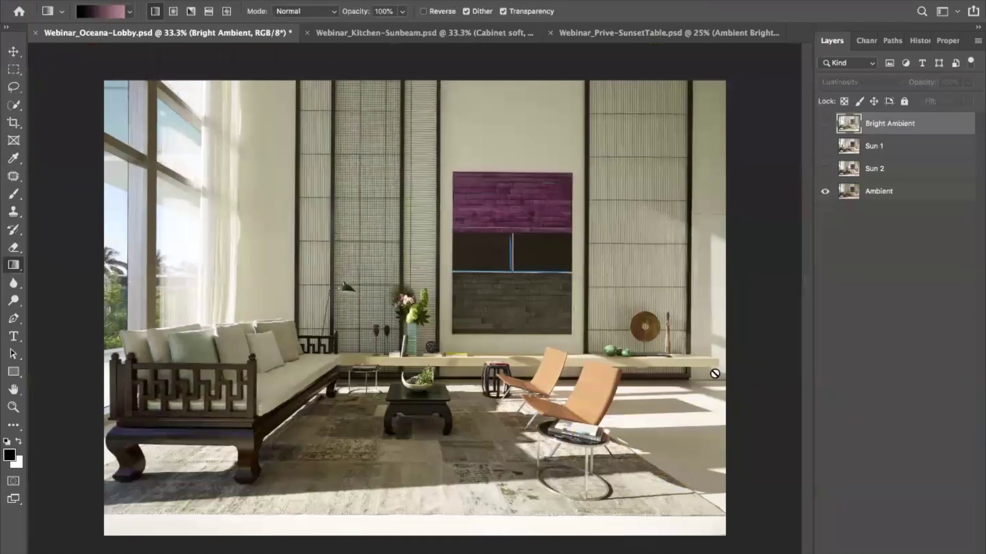
{"action": "left_click", "coordinate": [825, 170]}
{"action": "left_click", "coordinate": [825, 192], "text": "alt"}
{"action": "left_click", "coordinate": [826, 169]}
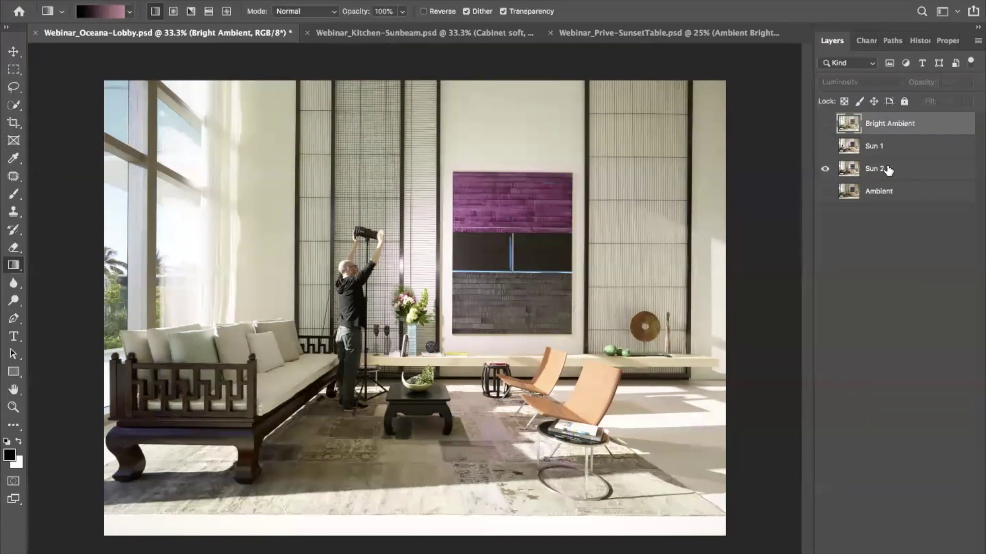
{"action": "left_click", "coordinate": [825, 149], "text": "alt"}
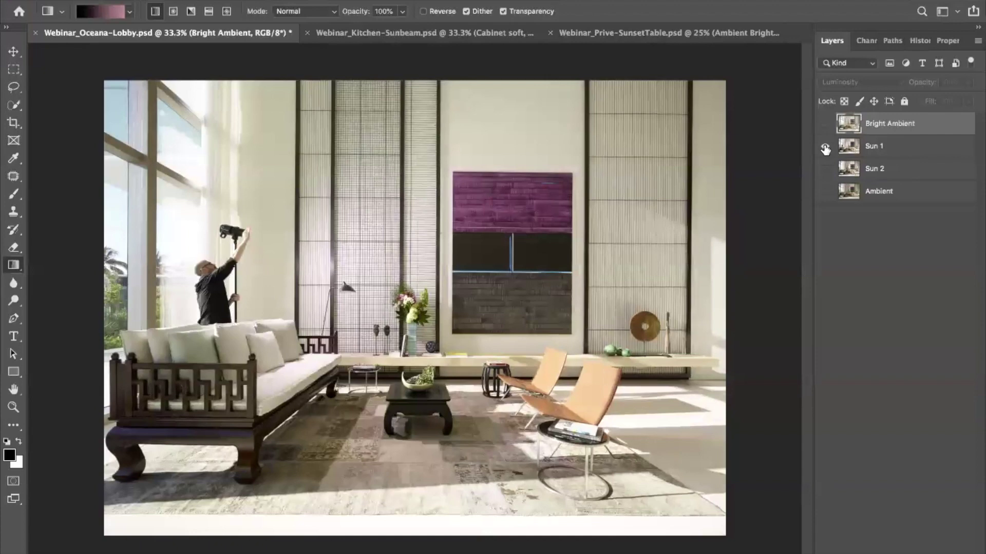
{"action": "left_click", "coordinate": [826, 124], "text": "alt"}
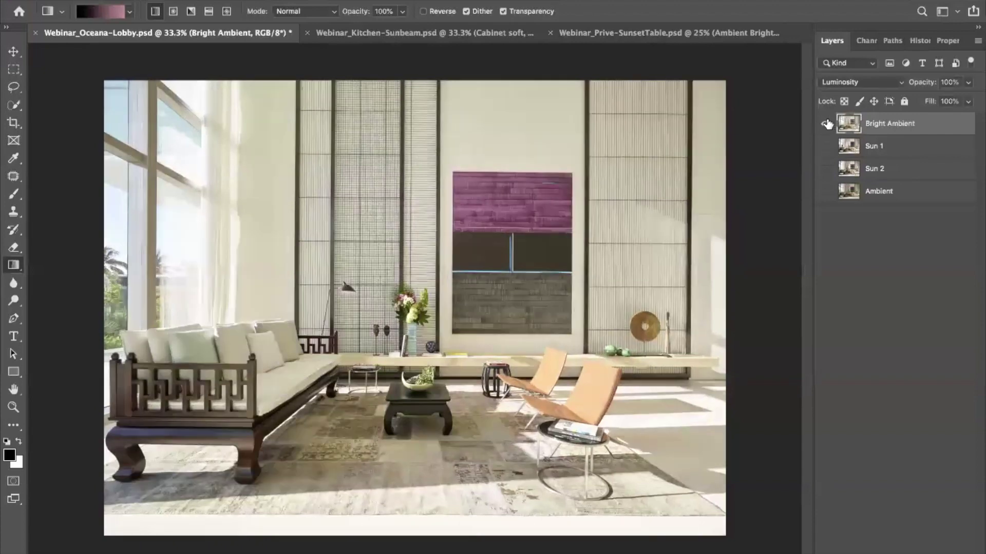
{"action": "left_click", "coordinate": [826, 124], "text": "alt"}
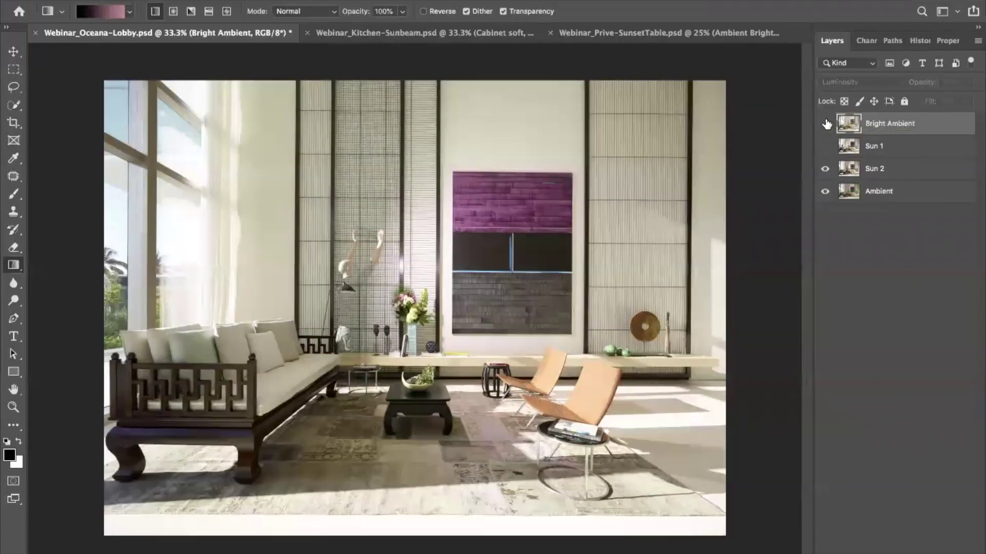
{"action": "left_click", "coordinate": [825, 124]}
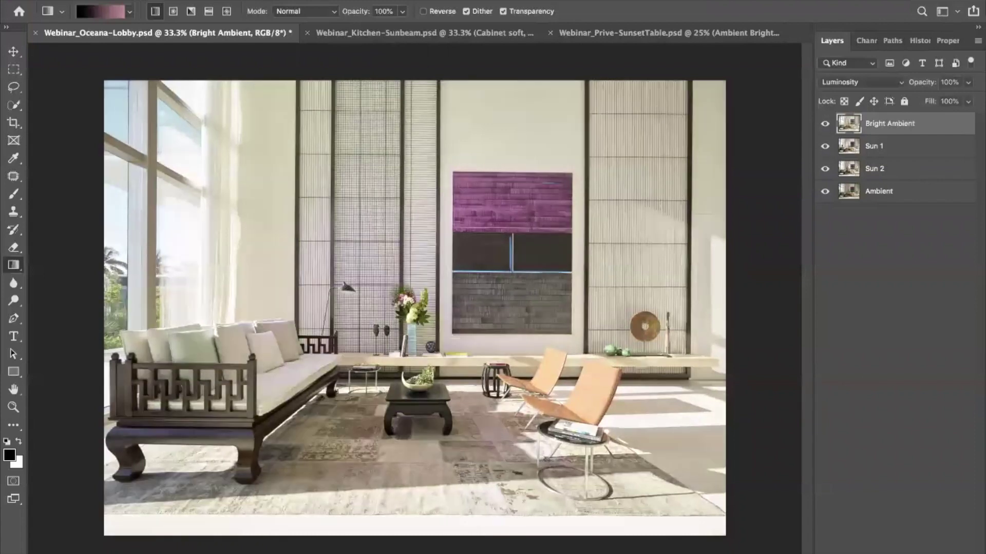
Add black masks hiding Bright Ambient, Sun 1 and Sun 2, then select the Ambient layer
{"action": "left_click", "coordinate": [887, 146]}
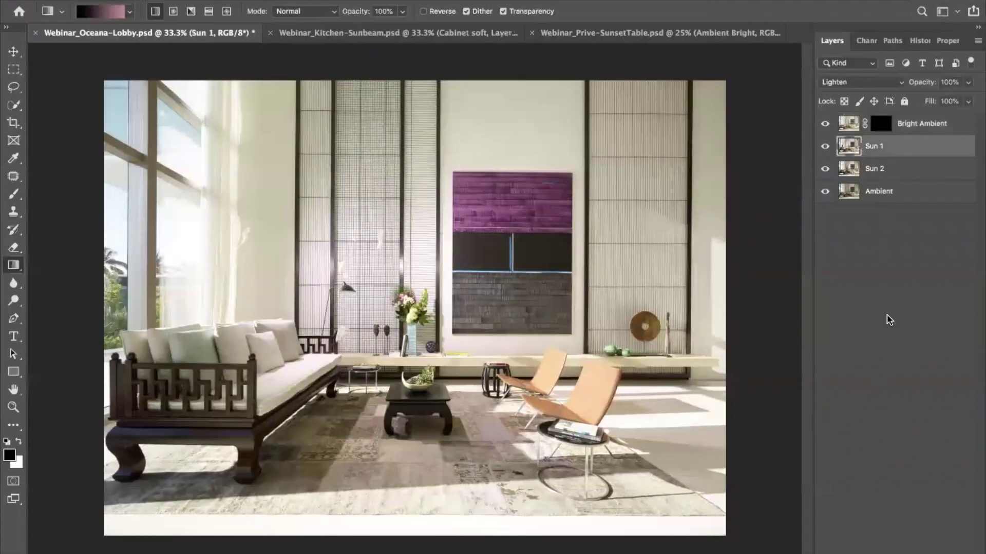
{"action": "key", "text": "x"}
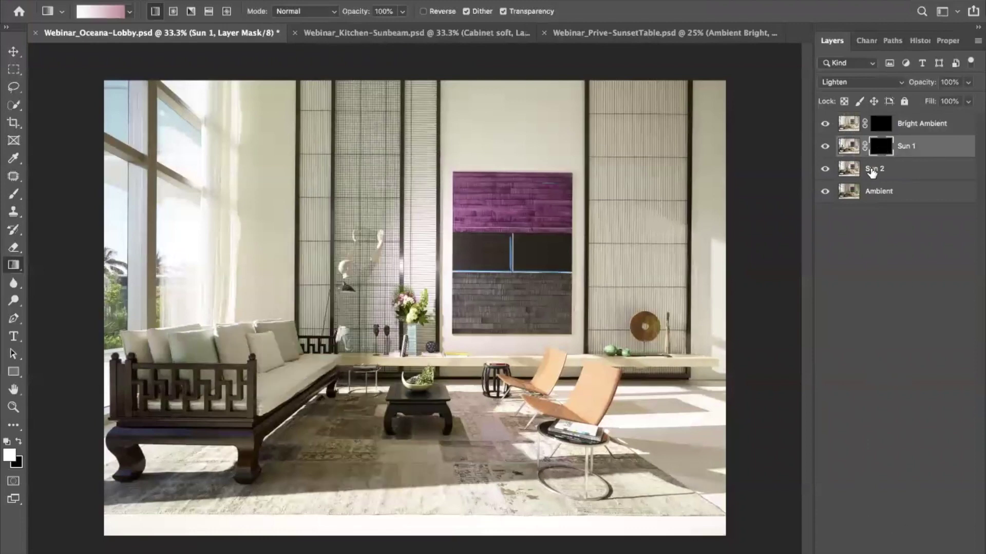
{"action": "left_click", "coordinate": [871, 173]}
{"action": "left_click", "coordinate": [887, 549], "text": "alt"}
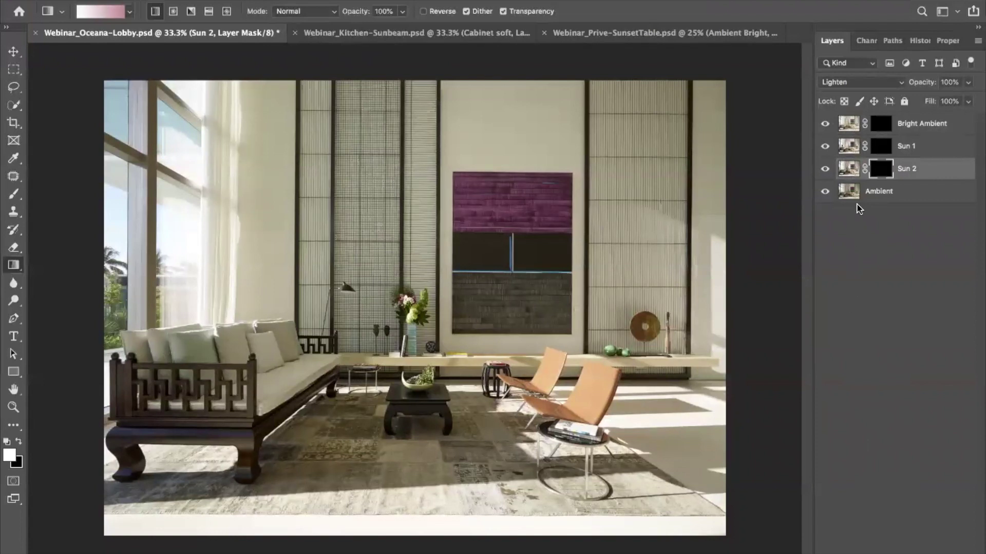
{"action": "left_click", "coordinate": [880, 193]}
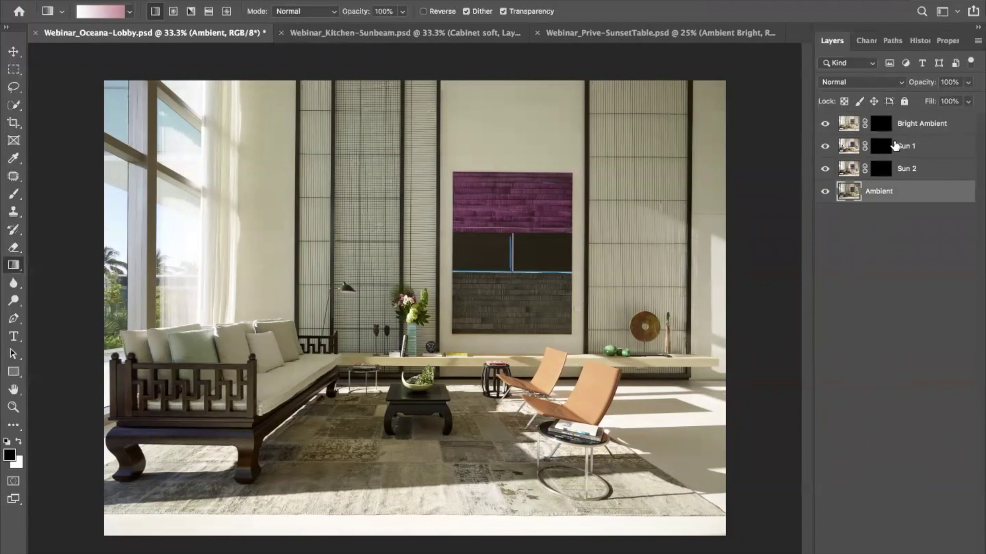
Select Sun 2 and keep its blend mode at Lighten
{"action": "left_click", "coordinate": [920, 172]}
{"action": "left_click", "coordinate": [894, 85]}
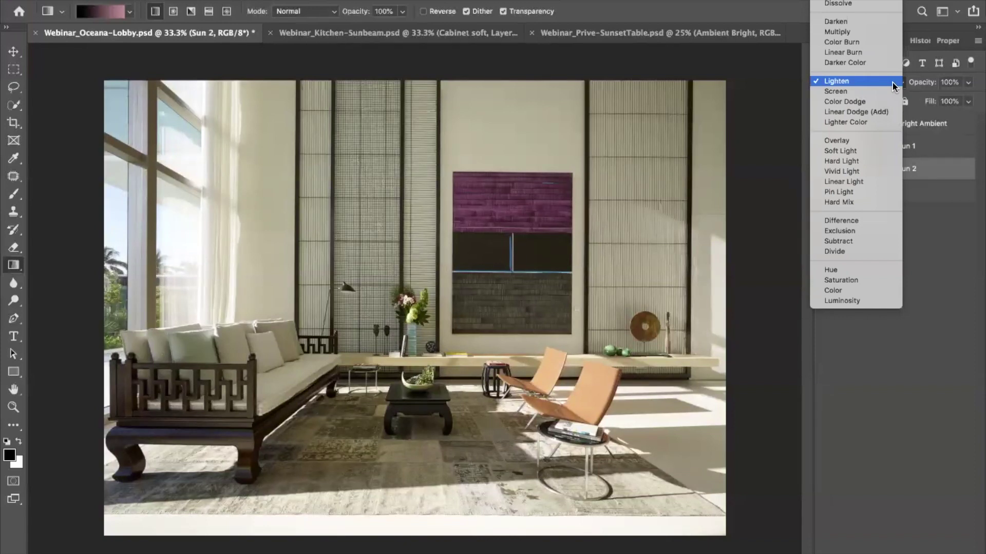
{"action": "left_click", "coordinate": [778, 85]}
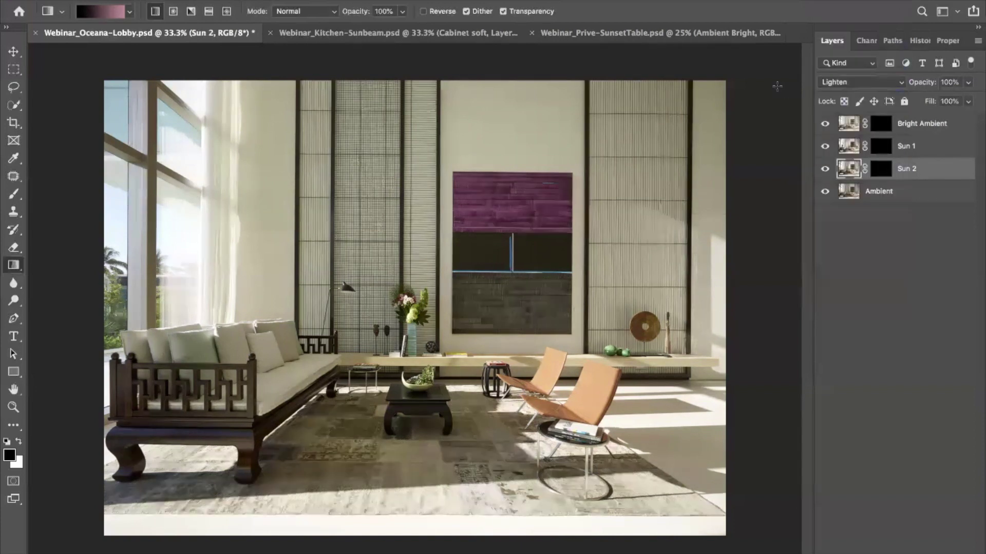
{"action": "left_click", "coordinate": [834, 82]}
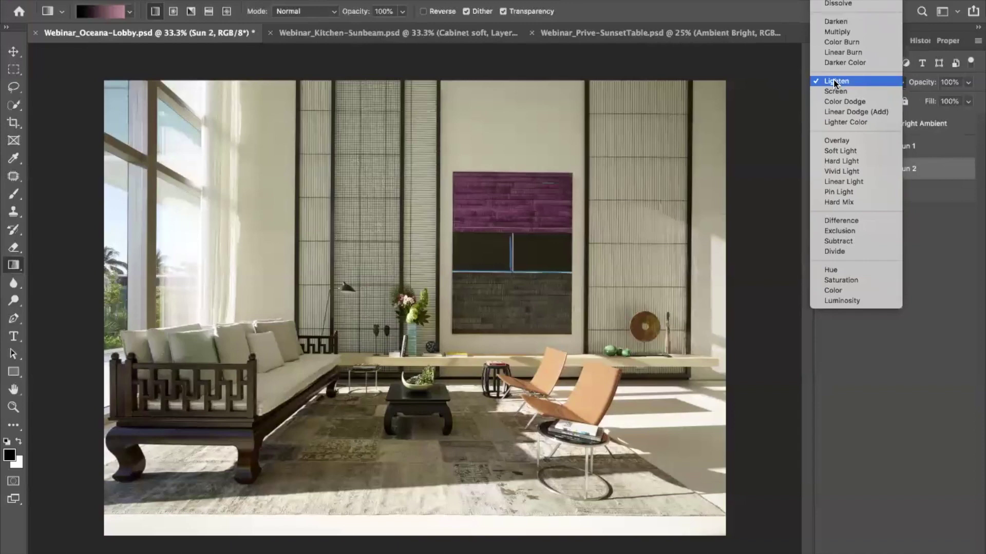
{"action": "left_click", "coordinate": [834, 82]}
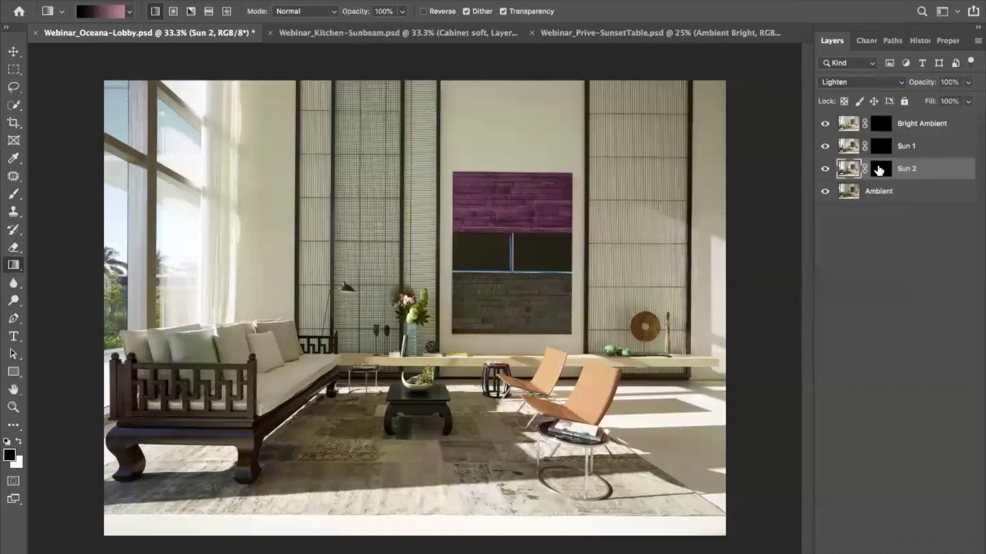
Preview Sun 2 with its mask disabled, then target the mask with a white brush
{"action": "left_click", "coordinate": [880, 169], "text": "shift"}
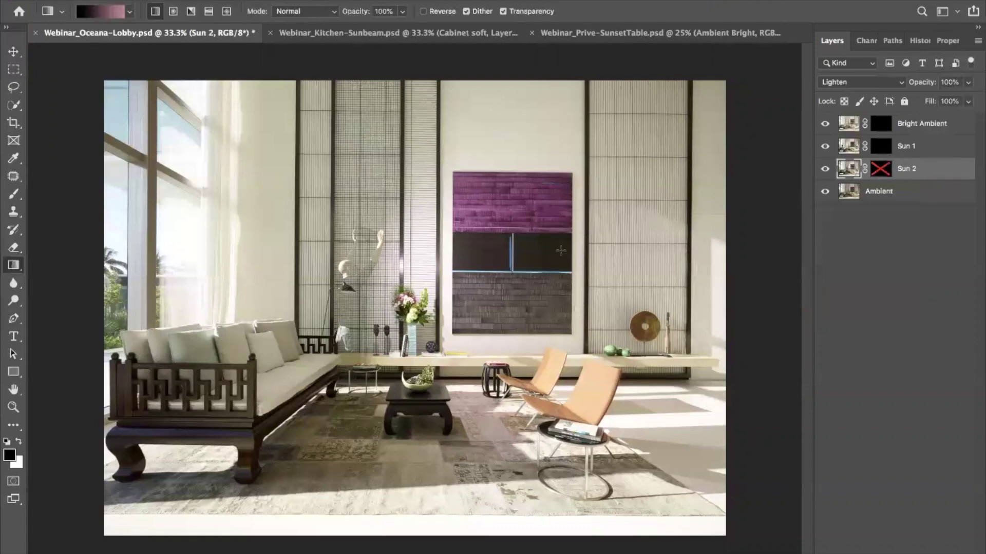
{"action": "left_click", "coordinate": [884, 175], "text": "shift"}
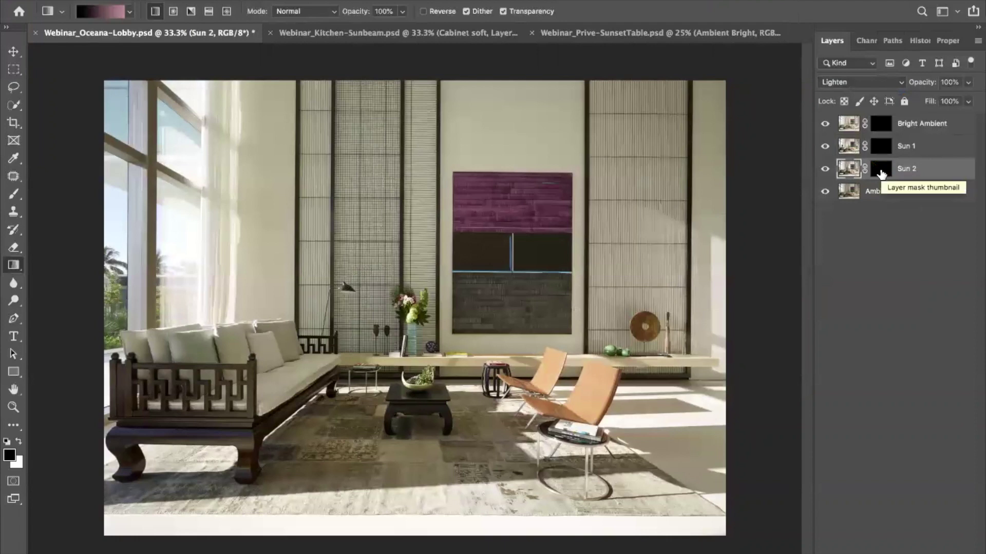
{"action": "left_click", "coordinate": [881, 175]}
{"action": "key", "text": "b"}
{"action": "key", "text": "x"}
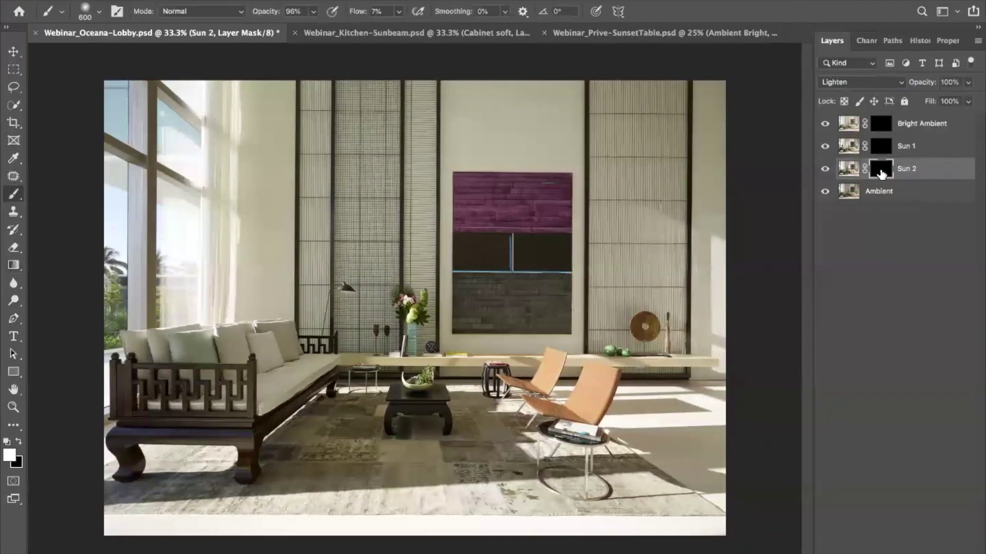
Try painting sunlight on Sun 2's mask with a 900 px brush, undo it, and begin a polygonal lasso outline
{"action": "key", "text": "bracketright"}
{"action": "key", "text": "bracketright"}
{"action": "key", "text": "bracketright"}
{"action": "key", "text": "bracketright"}
{"action": "key", "text": "bracketright"}
{"action": "key", "text": "bracketright"}
{"action": "mouse_move", "coordinate": [575, 305]}
{"action": "left_mouse_down"}
{"action": "mouse_move", "coordinate": [508, 310]}
{"action": "mouse_move", "coordinate": [561, 334]}
{"action": "mouse_move", "coordinate": [465, 308]}
{"action": "mouse_move", "coordinate": [390, 272]}
{"action": "mouse_move", "coordinate": [385, 283]}
{"action": "mouse_move", "coordinate": [469, 308]}
{"action": "mouse_move", "coordinate": [499, 291]}
{"action": "mouse_move", "coordinate": [487, 320]}
{"action": "mouse_move", "coordinate": [639, 411]}
{"action": "mouse_move", "coordinate": [609, 370]}
{"action": "mouse_move", "coordinate": [447, 266]}
{"action": "mouse_move", "coordinate": [673, 394]}
{"action": "mouse_move", "coordinate": [495, 304]}
{"action": "mouse_move", "coordinate": [555, 359]}
{"action": "mouse_move", "coordinate": [628, 368]}
{"action": "mouse_move", "coordinate": [510, 259]}
{"action": "mouse_move", "coordinate": [569, 302]}
{"action": "mouse_move", "coordinate": [572, 338]}
{"action": "mouse_move", "coordinate": [595, 368]}
{"action": "left_mouse_up"}
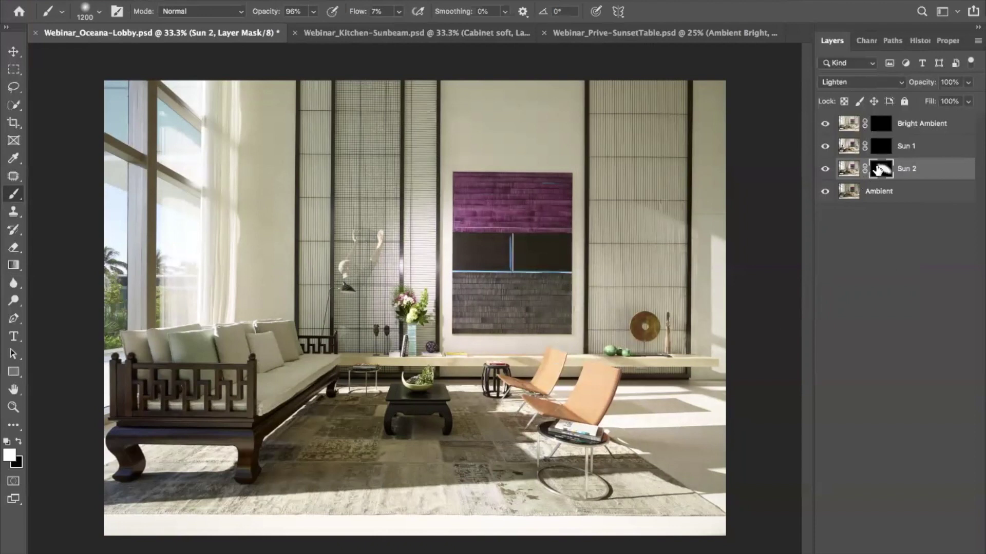
{"action": "key", "text": "ctrl+z"}
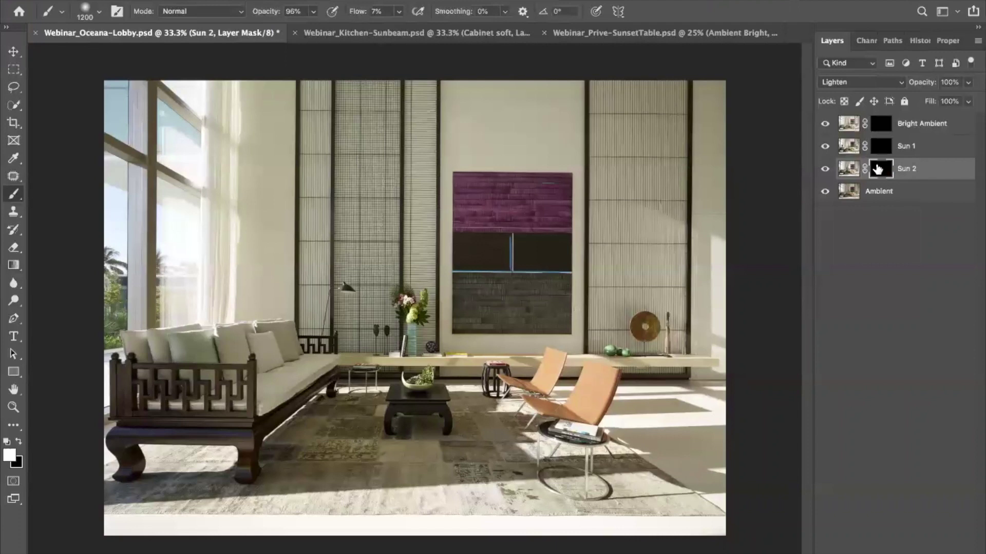
{"action": "key", "text": "l"}
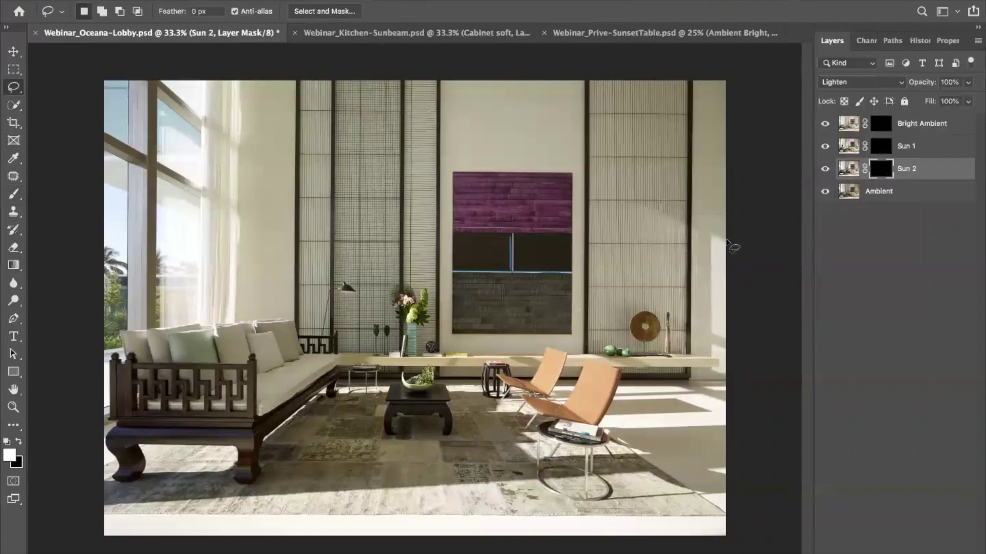
{"action": "left_click", "coordinate": [726, 240], "text": "alt"}
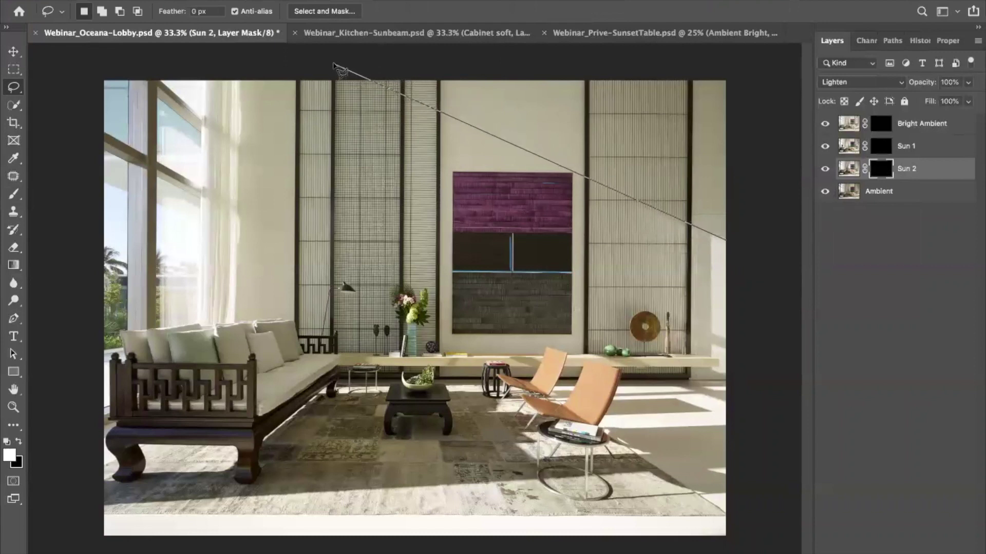
Select a diagonal beam from the upper-left windows to the lower-right rug and fill it white on Sun 2's mask
{"action": "left_click", "coordinate": [333, 64]}
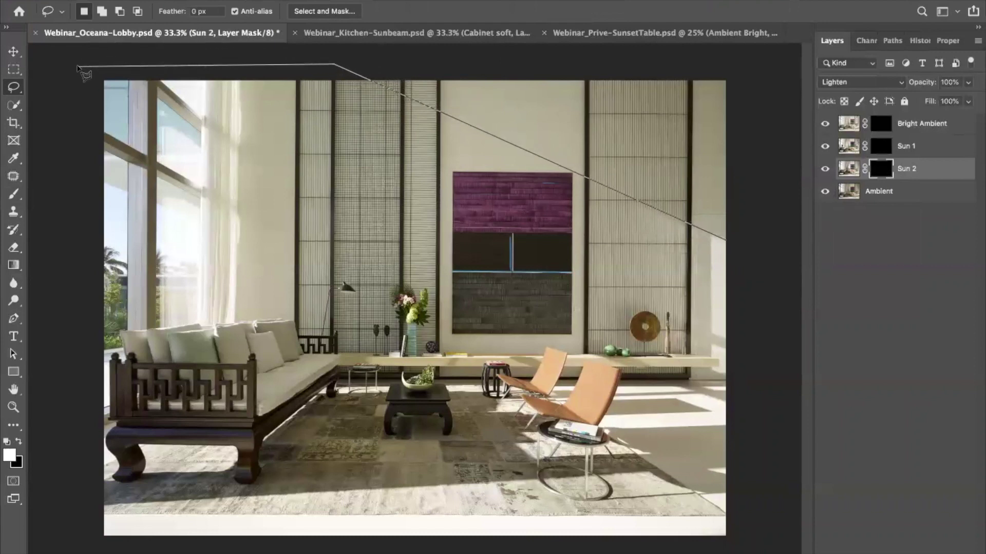
{"action": "left_click", "coordinate": [77, 67]}
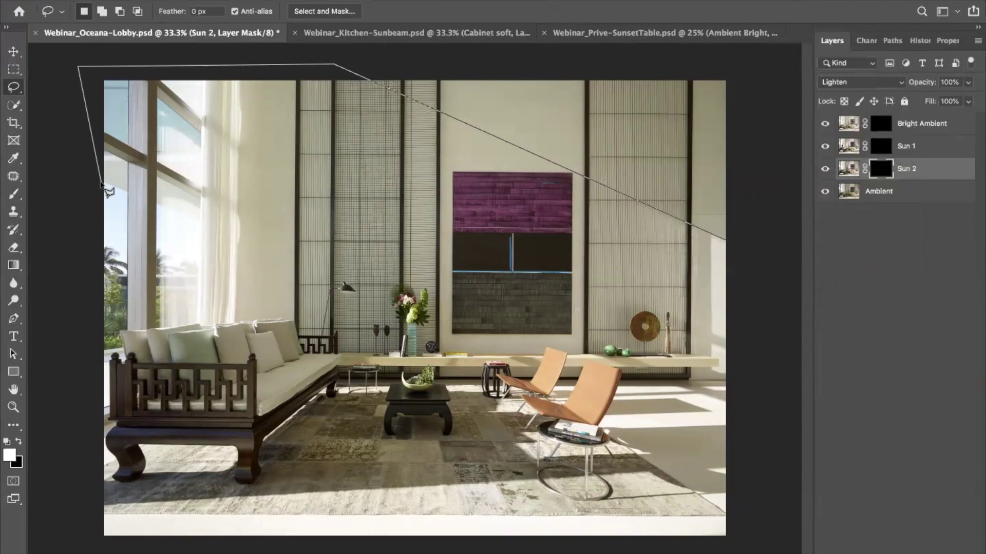
{"action": "left_click", "coordinate": [103, 183]}
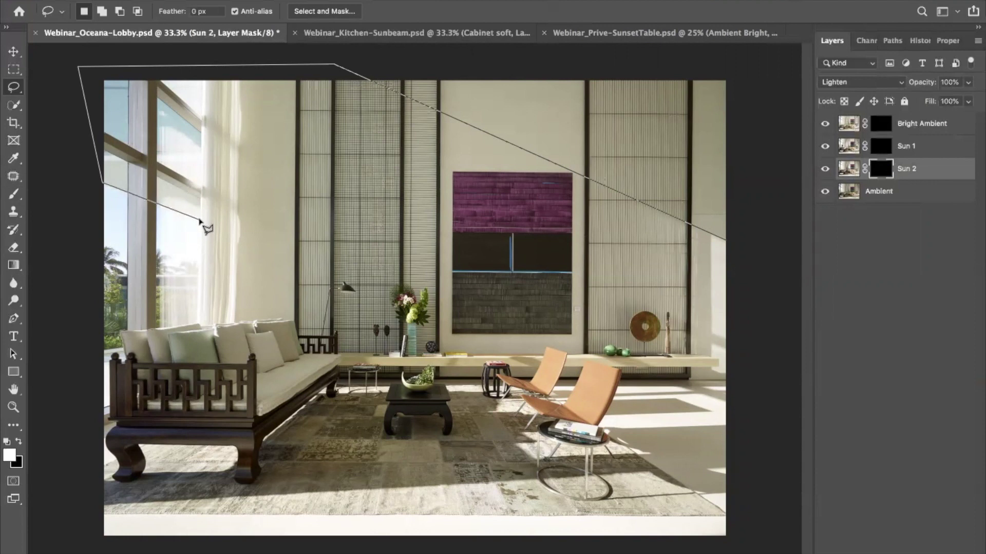
{"action": "left_click", "coordinate": [199, 220]}
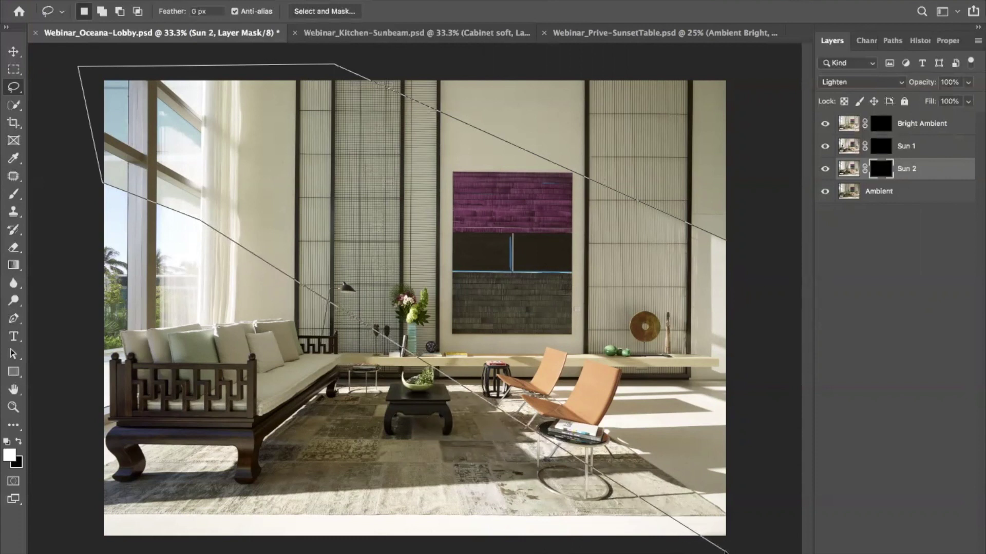
{"action": "left_click", "coordinate": [750, 537]}
{"action": "double_click", "coordinate": [764, 308]}
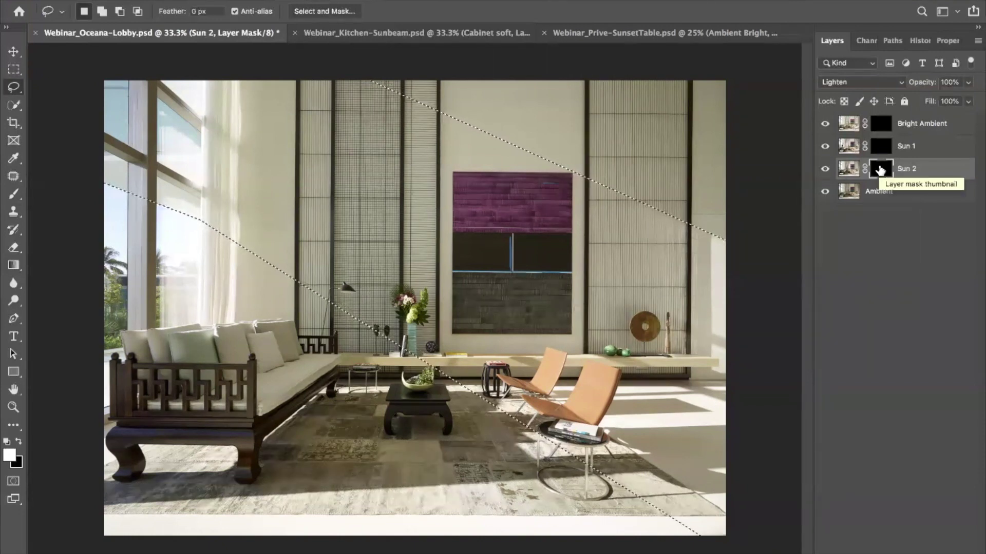
{"action": "key", "text": "alt+BackSpace"}
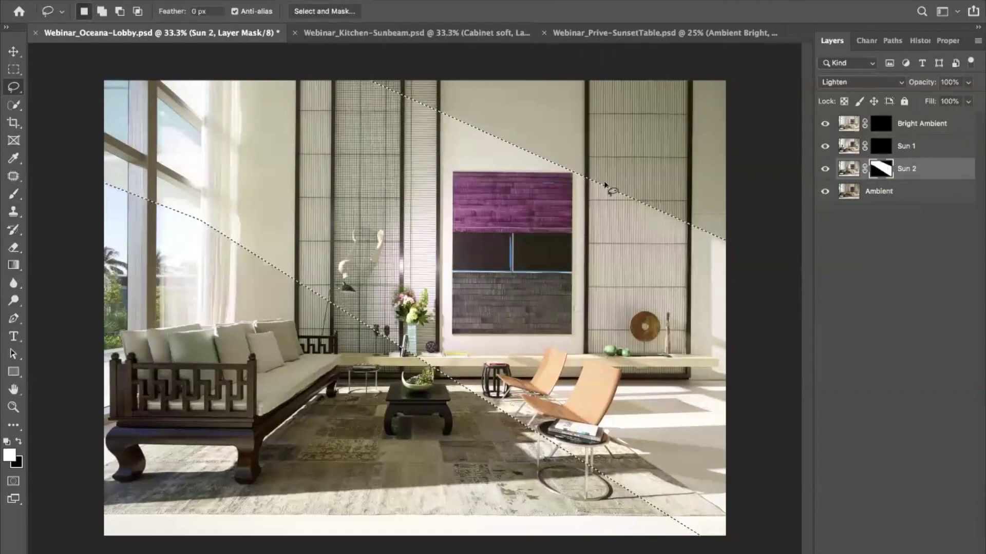
Deselect the beam and reselect Sun 2's mask thumbnail
{"action": "key", "text": "ctrl+d"}
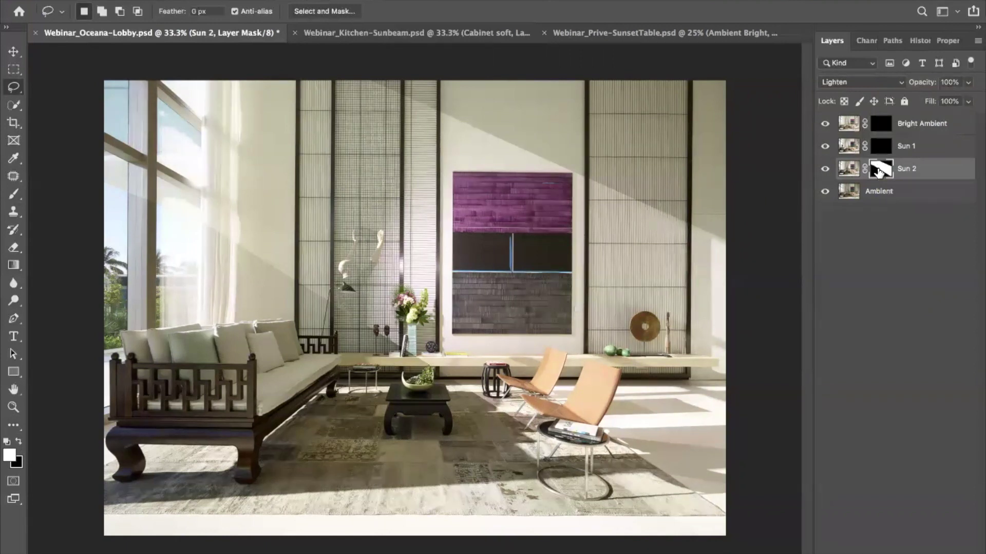
{"action": "left_click_drag", "start_coordinate": [878, 173], "coordinate": [878, 173]}
Soften Sun 2's mask with a 34-pixel Gaussian Blur, then hide the Sun 2 layer
{"action": "key", "text": "ctrl+alt+f"}
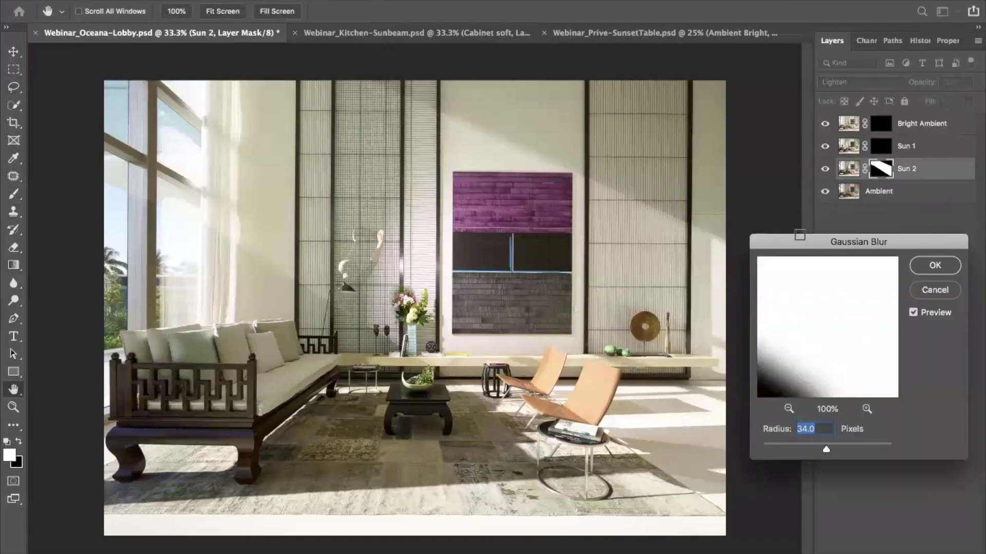
{"action": "left_click_drag", "start_coordinate": [797, 239], "coordinate": [784, 186]}
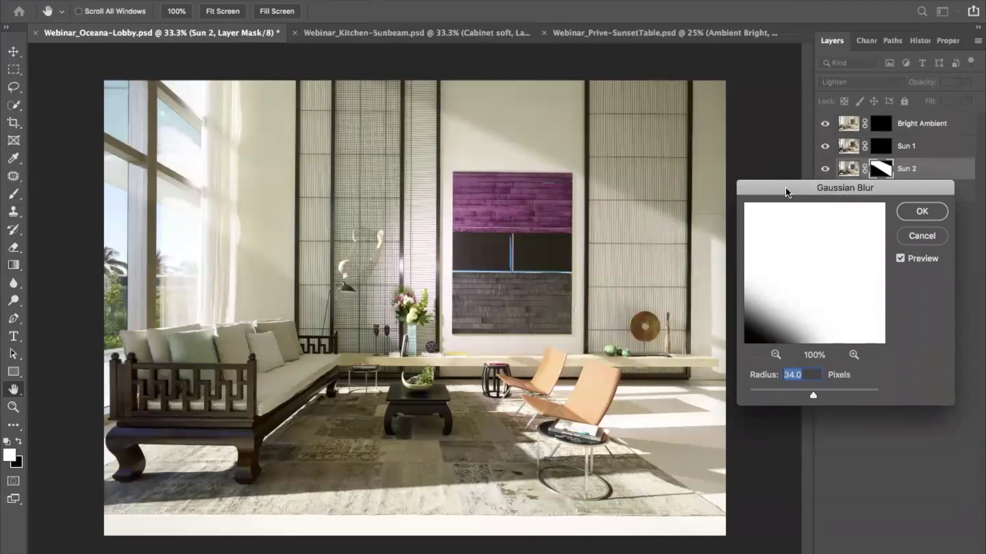
{"action": "left_click_drag", "start_coordinate": [788, 192], "coordinate": [781, 303]}
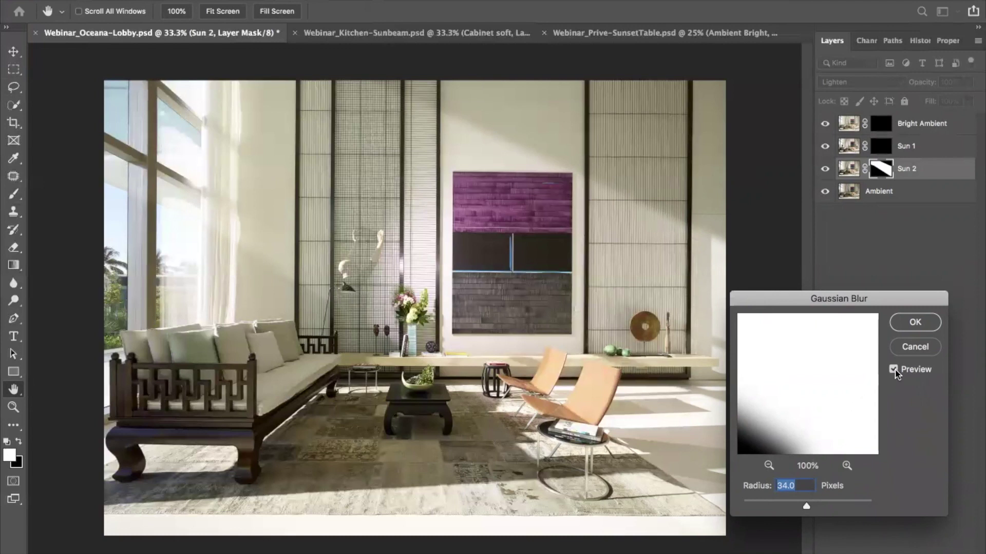
{"action": "left_click", "coordinate": [787, 505]}
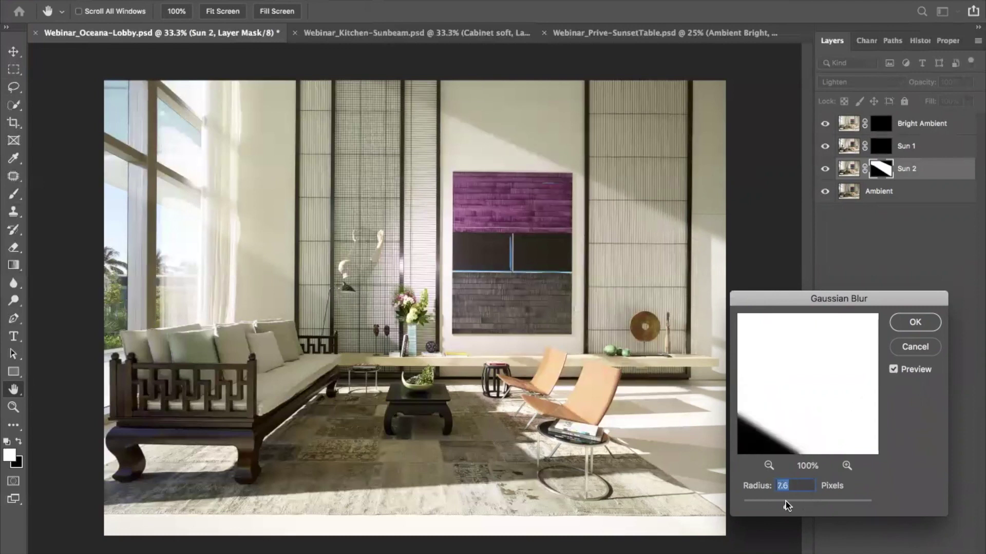
{"action": "left_click", "coordinate": [822, 501]}
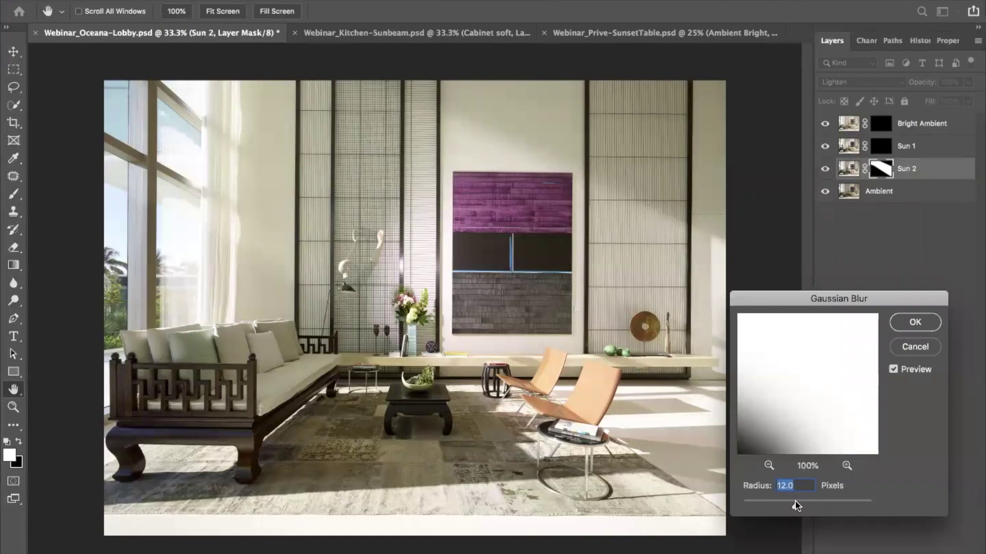
{"action": "type", "text": "34"}
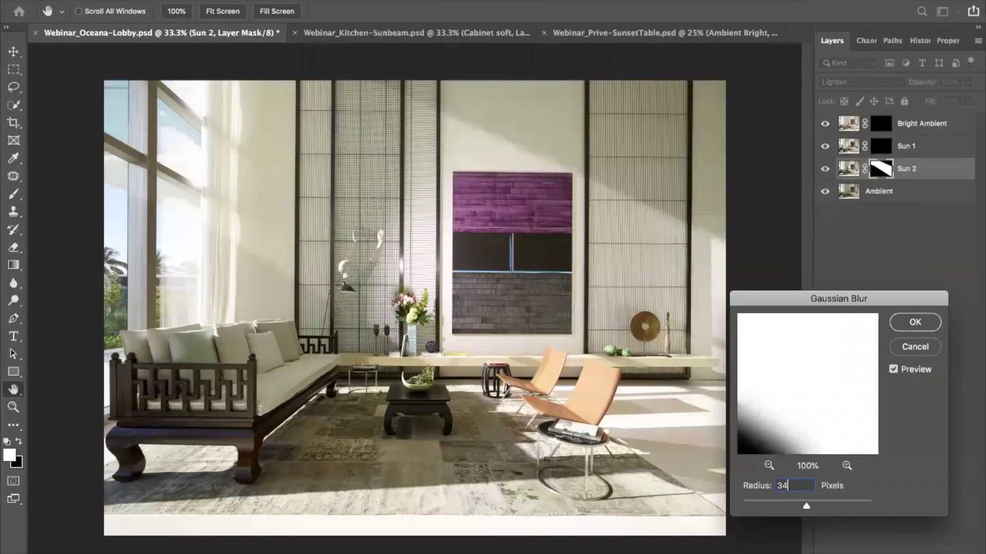
{"action": "key", "text": "Return"}
{"action": "left_click", "coordinate": [825, 169]}
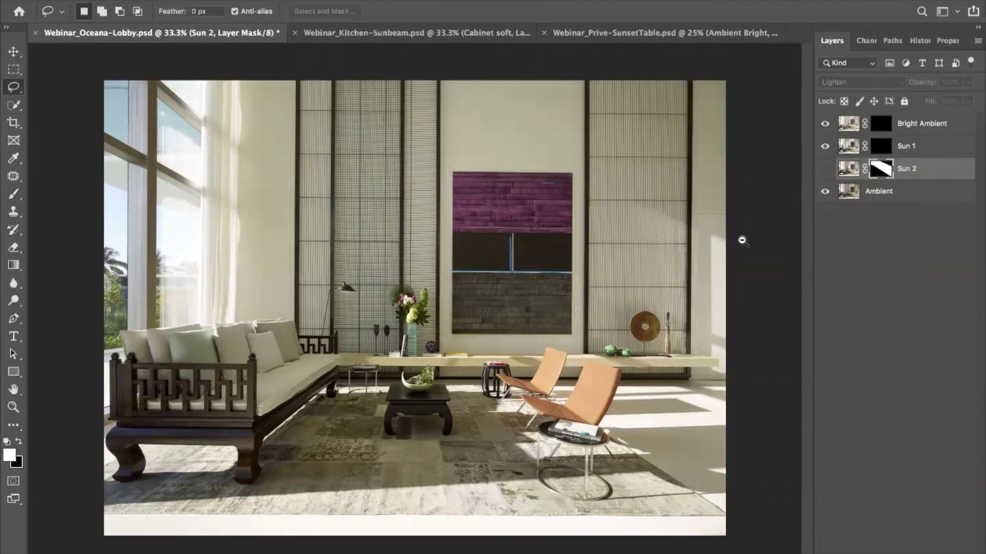
Inspect the right wall close up, show Sun 2 again, and fit the whole lobby in view
{"action": "left_click_drag", "start_coordinate": [730, 236], "coordinate": [784, 253]}
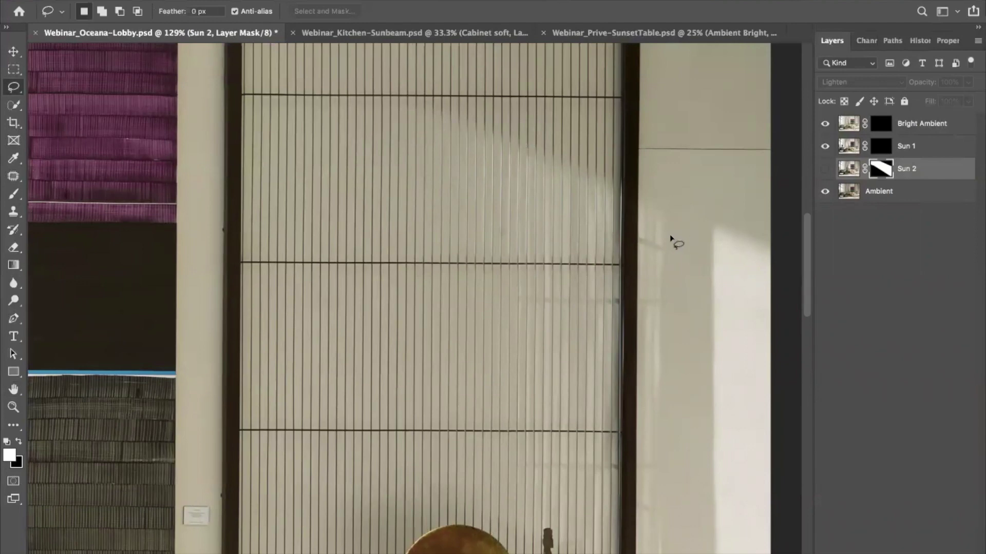
{"action": "key", "text": "ctrl+0"}
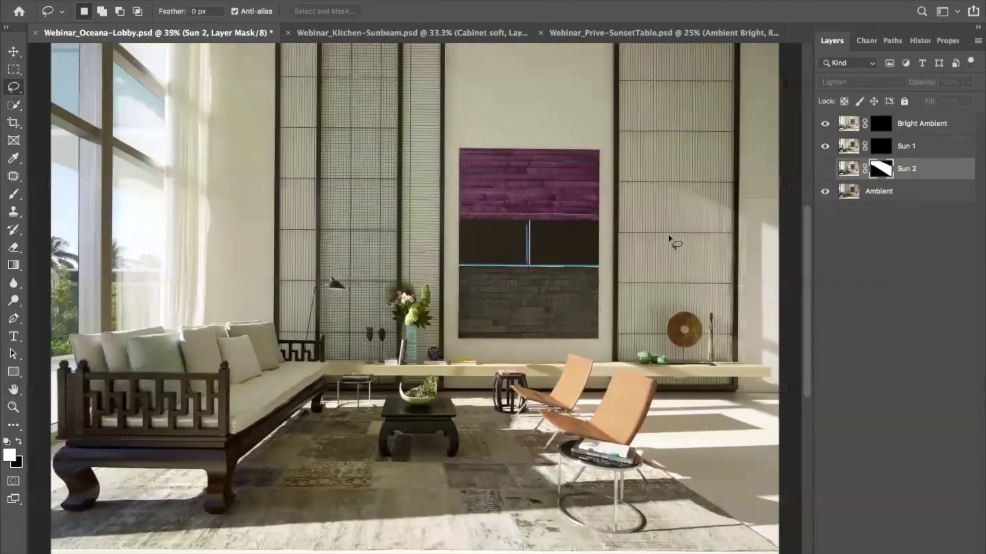
{"action": "left_click", "coordinate": [825, 169]}
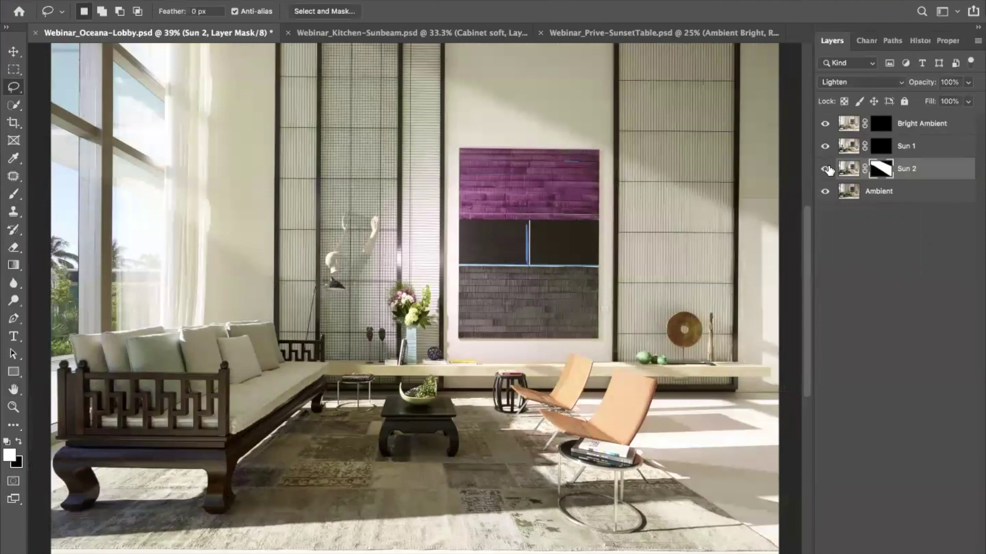
{"action": "key", "text": "ctrl+minus"}
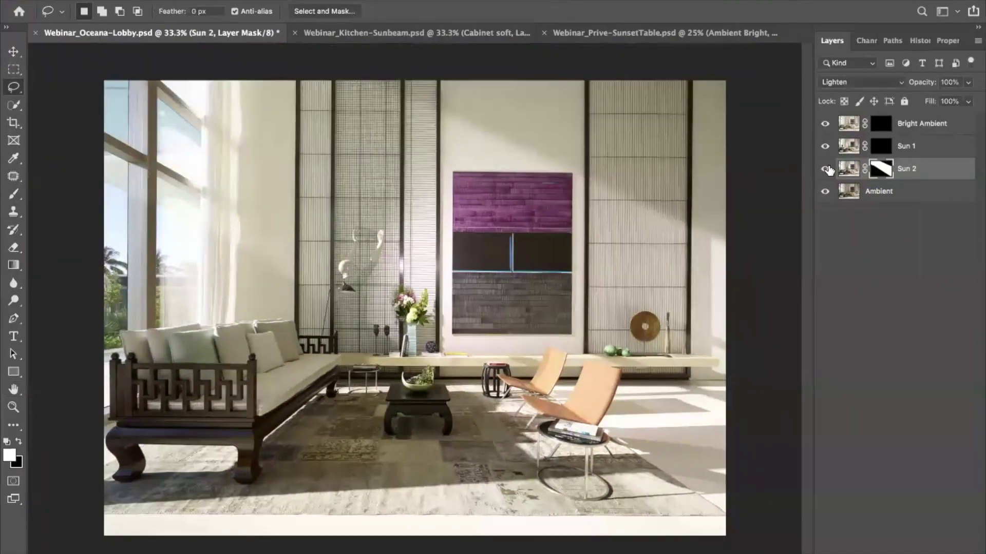
{"action": "key", "text": "e"}
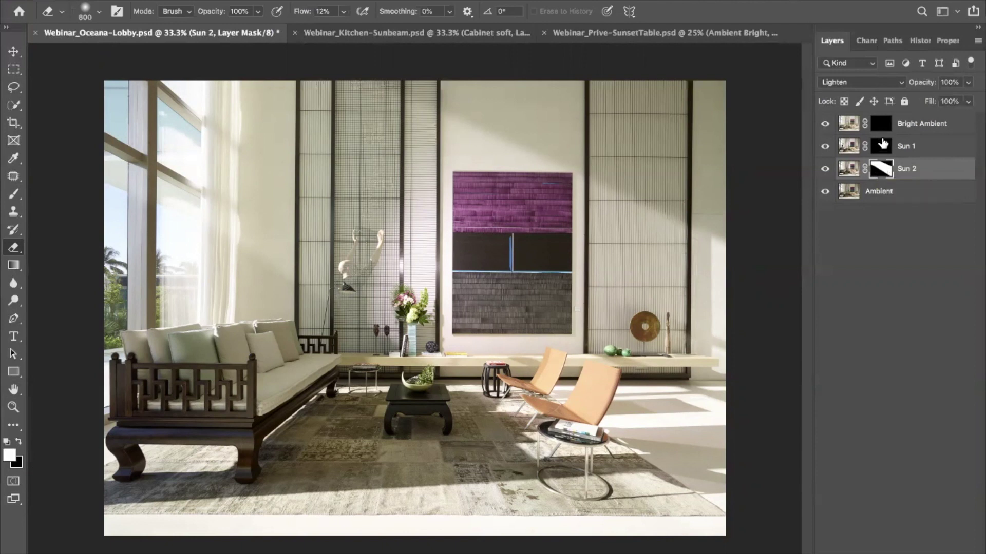
Hide Sun 2, disable Sun 1's mask, and replace it with a copy of Sun 2's beam mask
{"action": "left_click", "coordinate": [825, 169]}
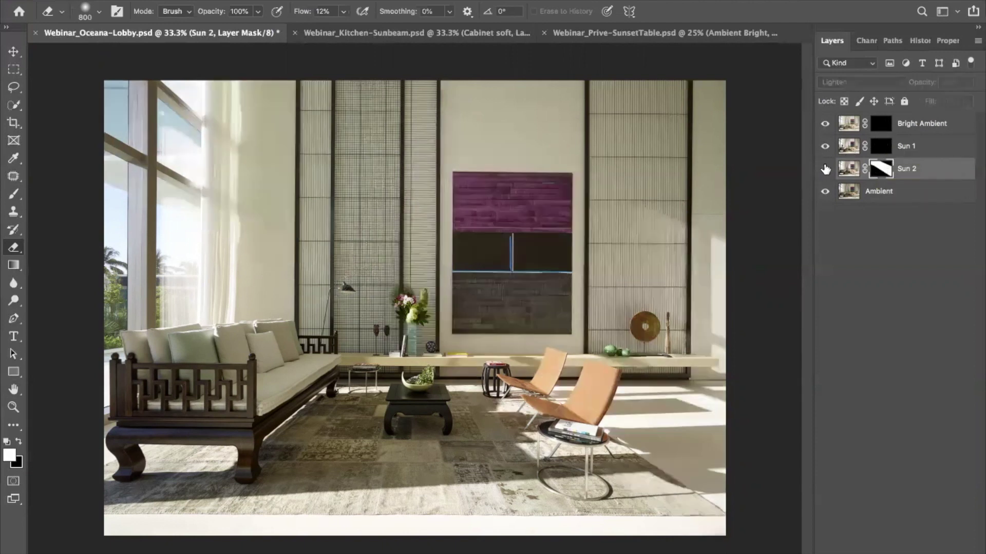
{"action": "left_click", "coordinate": [881, 146], "text": "shift"}
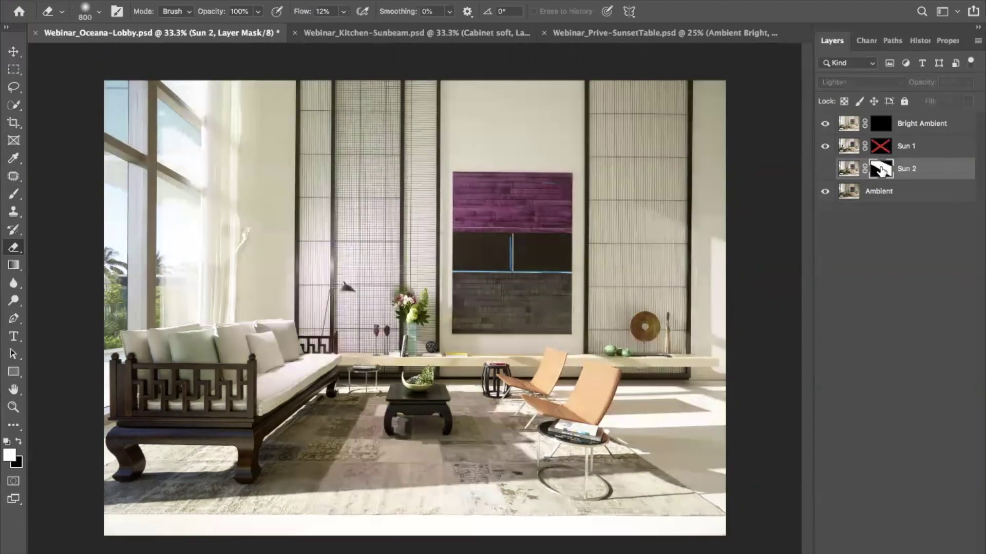
{"action": "left_click_drag", "start_coordinate": [881, 170], "coordinate": [881, 148]}
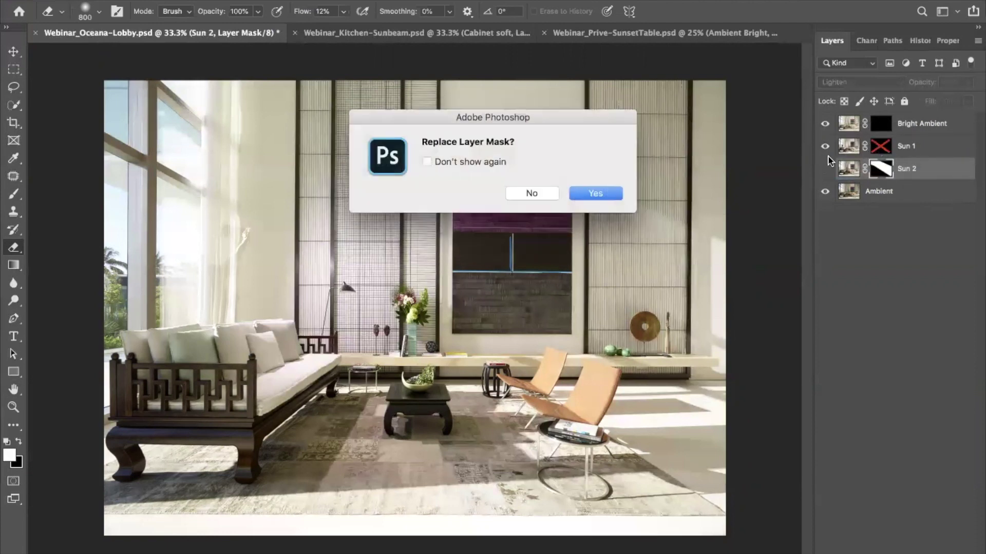
{"action": "left_click", "coordinate": [593, 193]}
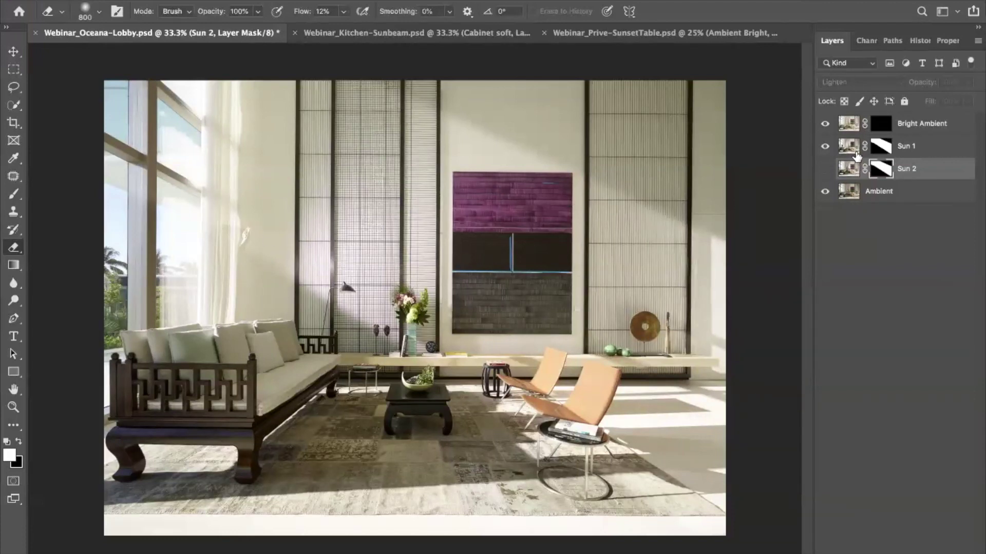
Show Sun 2, hide Sun 1, and set the eraser to 1000 px at 6% flow
{"action": "left_click", "coordinate": [825, 170]}
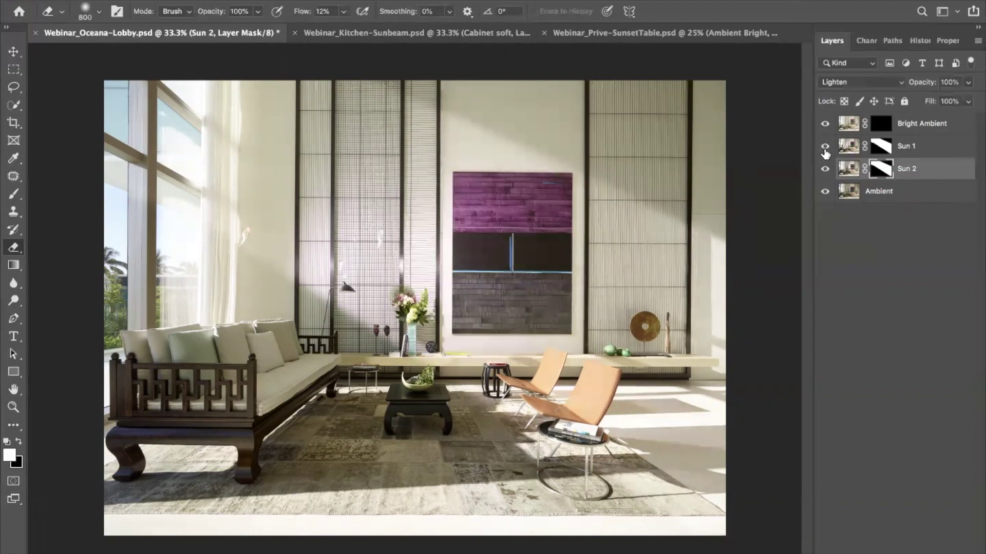
{"action": "left_click", "coordinate": [825, 147]}
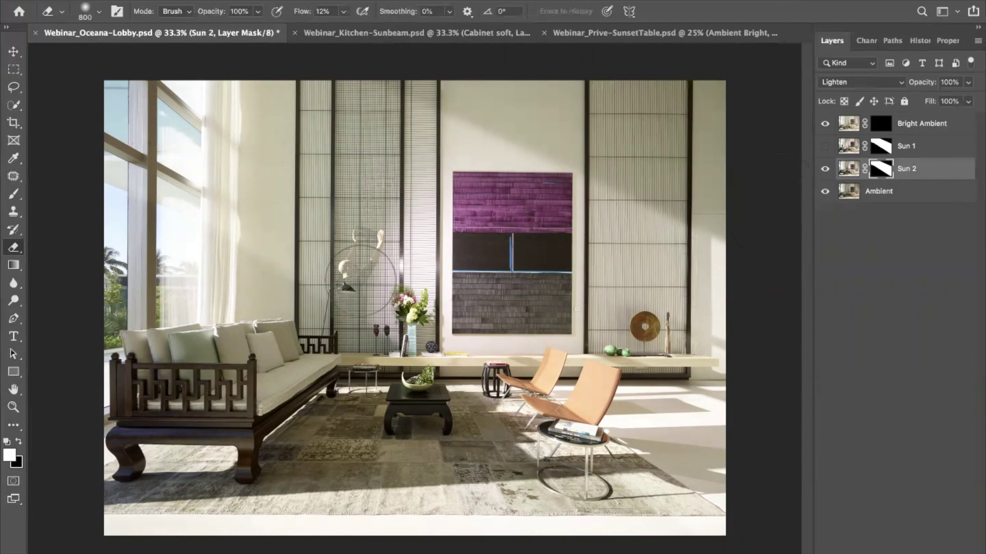
{"action": "key", "text": "bracketright"}
{"action": "key", "text": "bracketright"}
{"action": "left_click_drag", "start_coordinate": [303, 13], "coordinate": [295, 18]}
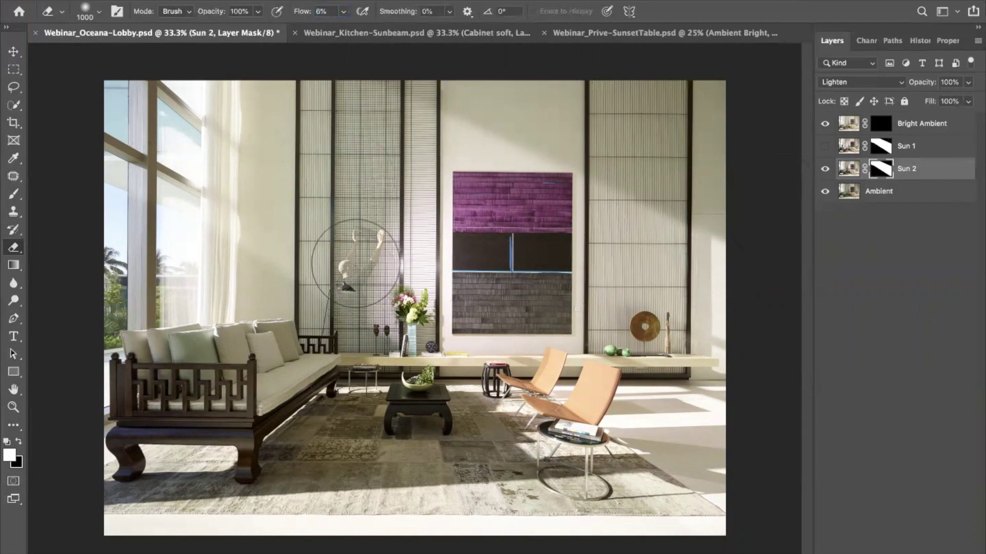
Erase the sculpture shadow and surrounding sunlight from Sun 2's mask
{"action": "mouse_move", "coordinate": [356, 263]}
{"action": "left_mouse_down"}
{"action": "mouse_move", "coordinate": [352, 233]}
{"action": "mouse_move", "coordinate": [351, 255]}
{"action": "mouse_move", "coordinate": [345, 249]}
{"action": "mouse_move", "coordinate": [356, 268]}
{"action": "mouse_move", "coordinate": [356, 226]}
{"action": "mouse_move", "coordinate": [358, 247]}
{"action": "mouse_move", "coordinate": [367, 236]}
{"action": "left_mouse_up"}
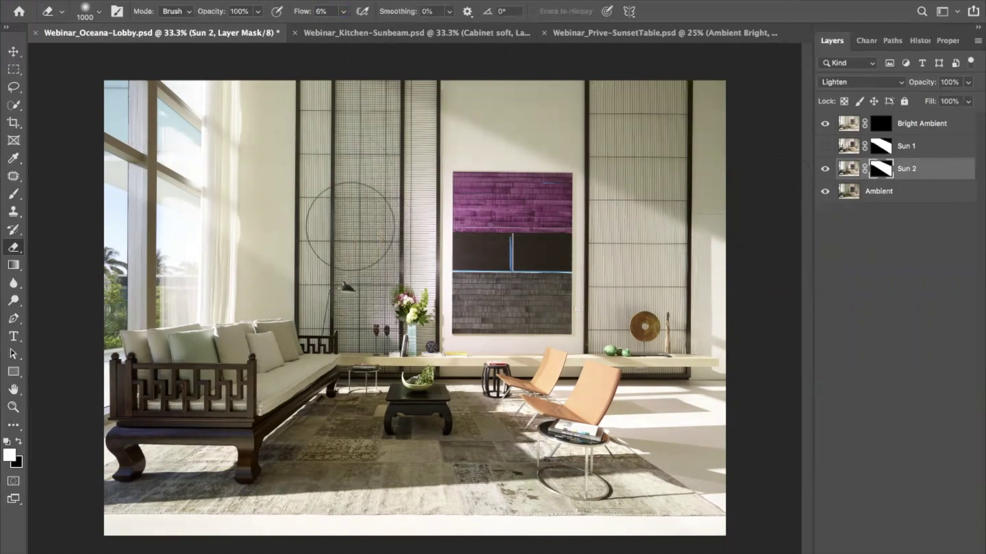
{"action": "left_click_drag", "start_coordinate": [350, 226], "coordinate": [353, 286]}
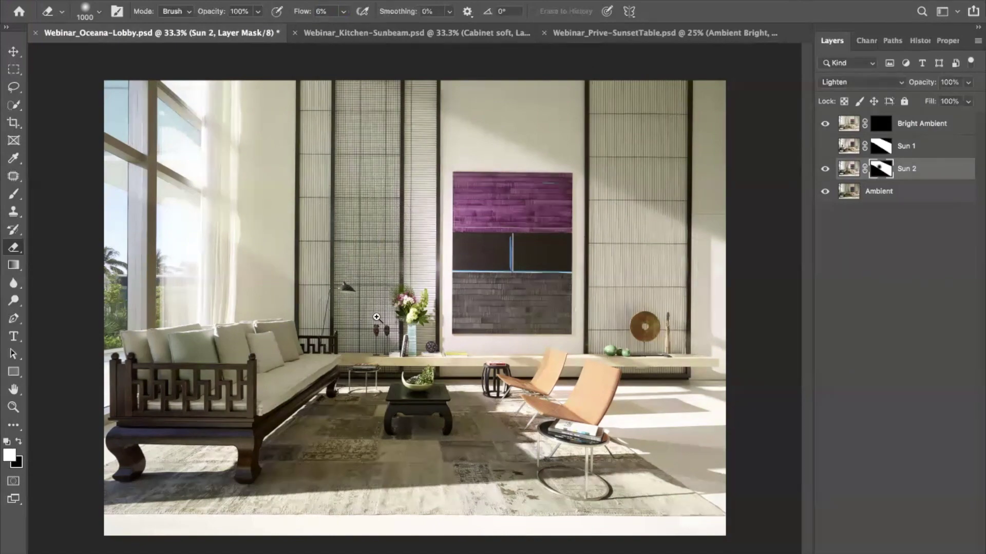
{"action": "left_click_drag", "start_coordinate": [377, 317], "coordinate": [464, 168]}
{"action": "scroll", "coordinate": [464, 168], "scroll_direction": "down", "scroll_amount": 10}
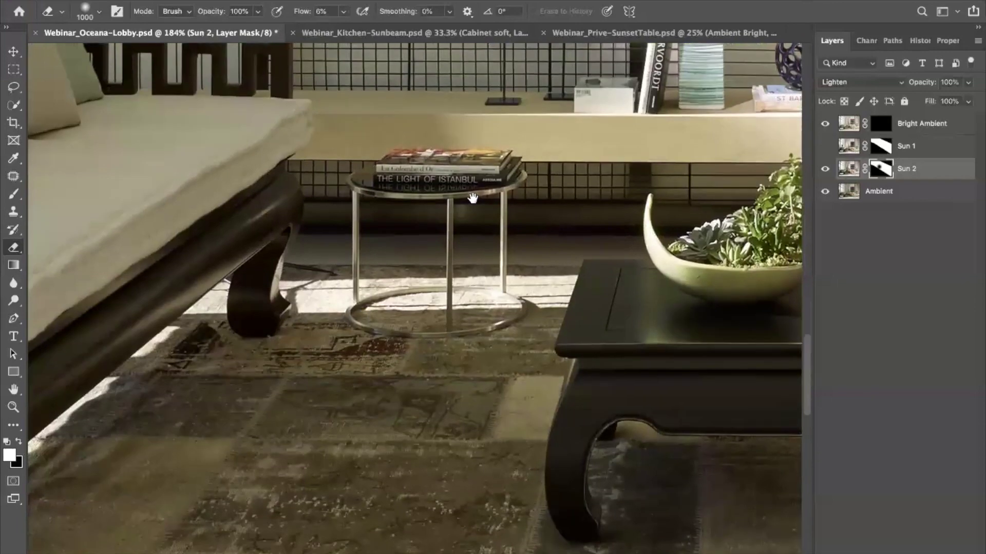
{"action": "key", "text": "ctrl+0"}
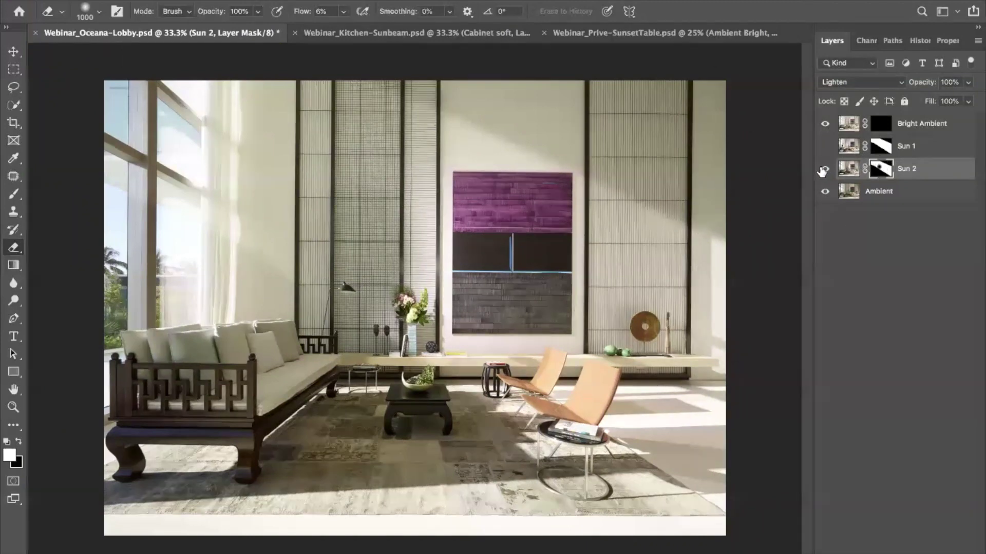
Toggle Sun 2 on and off repeatedly to compare the lobby lighting
{"action": "left_click", "coordinate": [824, 170]}
{"action": "left_click", "coordinate": [824, 170]}
{"action": "left_click", "coordinate": [825, 171]}
{"action": "left_click", "coordinate": [825, 171]}
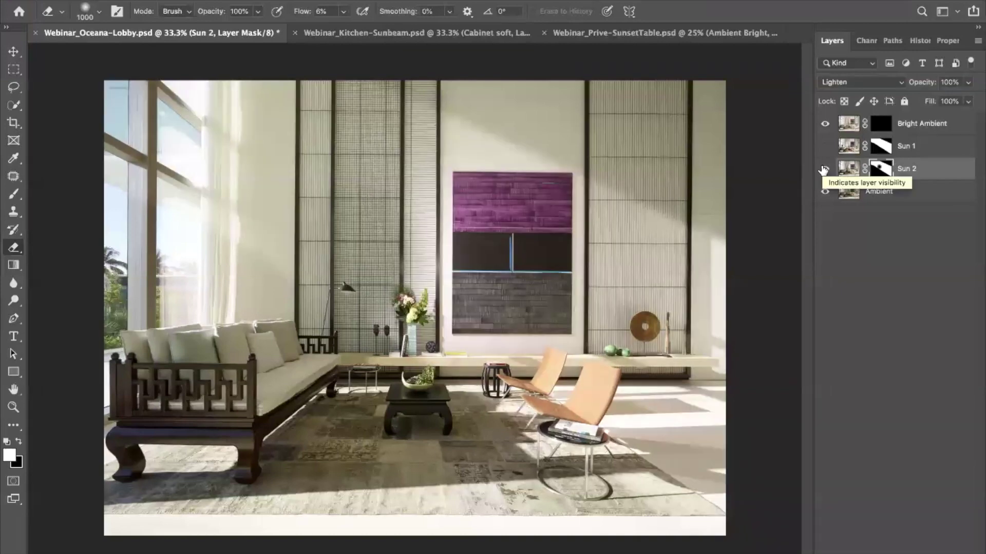
{"action": "left_click", "coordinate": [825, 171]}
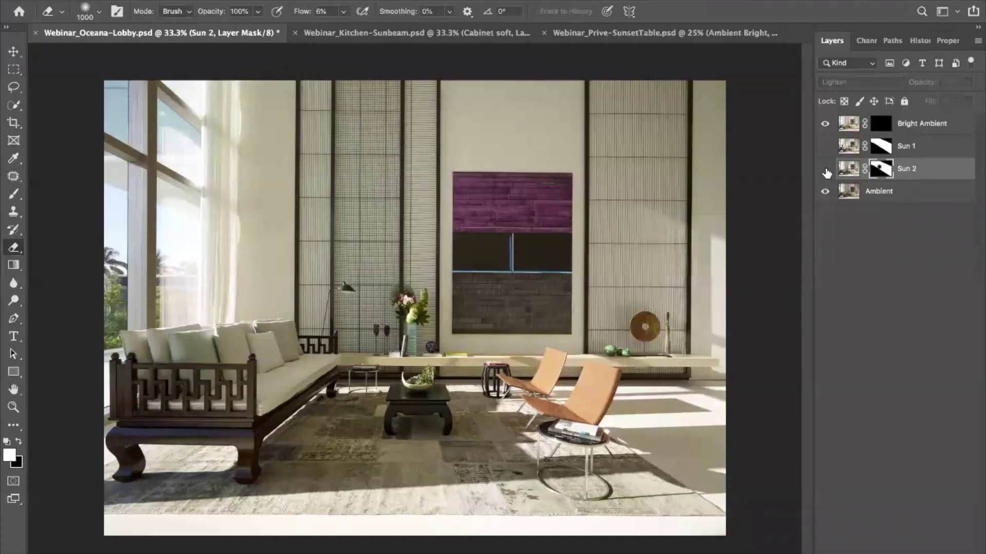
{"action": "left_click", "coordinate": [825, 170]}
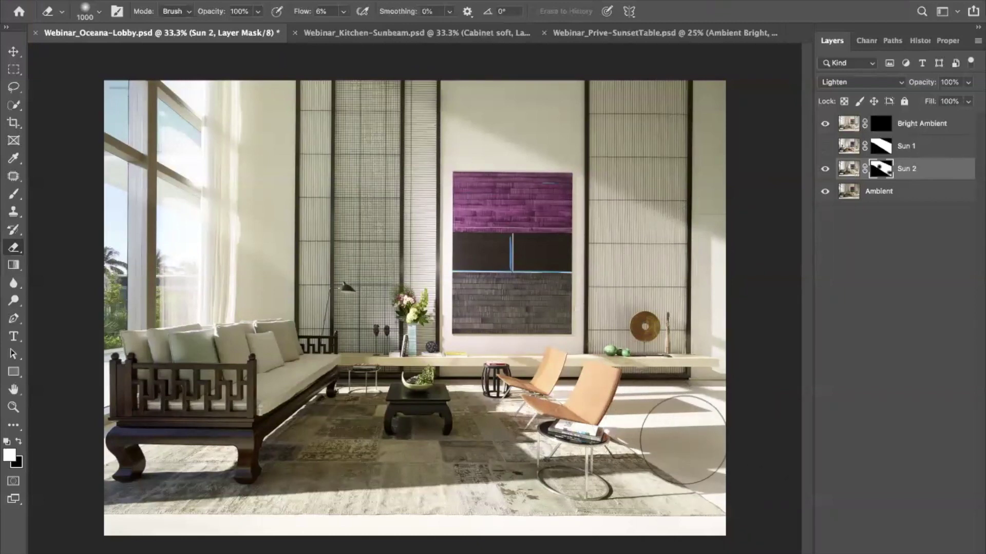
Work around the chairs and painting with a 250 px eraser, then enlarge it to 700 px
{"action": "left_click_drag", "start_coordinate": [541, 362], "coordinate": [565, 404]}
{"action": "key", "text": "bracketleft"}
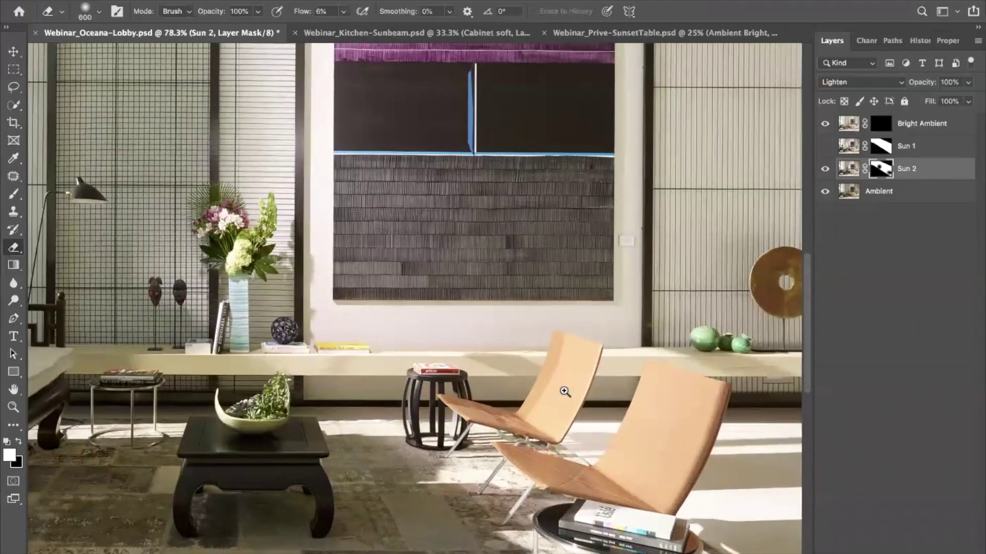
{"action": "key", "text": "bracketleft"}
{"action": "key", "text": "bracketleft"}
{"action": "key", "text": "bracketleft"}
{"action": "key", "text": "bracketleft"}
{"action": "key", "text": "bracketleft"}
{"action": "key", "text": "bracketleft"}
{"action": "key", "text": "bracketleft"}
{"action": "key", "text": "bracketleft"}
{"action": "key", "text": "bracketleft"}
{"action": "key", "text": "bracketleft"}
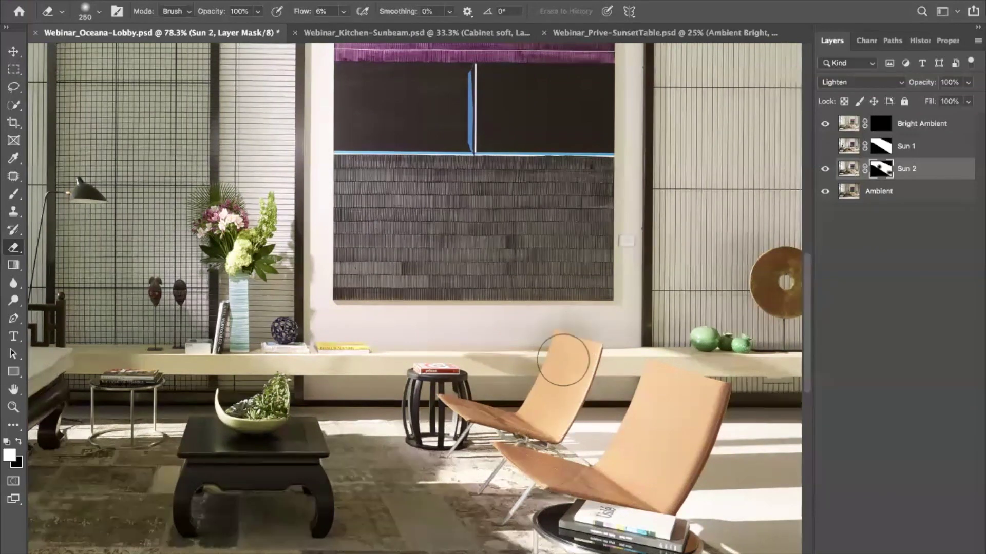
{"action": "key", "text": "ctrl+minus"}
{"action": "key", "text": "ctrl+minus"}
{"action": "key", "text": "ctrl+minus"}
{"action": "key", "text": "ctrl+minus"}
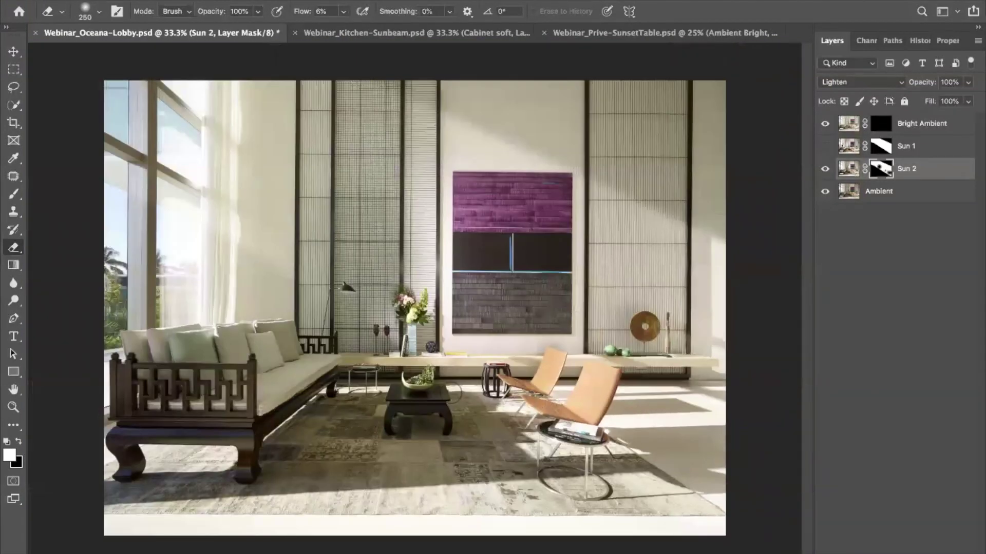
{"action": "key", "text": "bracketright"}
{"action": "key", "text": "bracketright"}
{"action": "key", "text": "bracketright"}
{"action": "key", "text": "bracketright"}
{"action": "key", "text": "bracketright"}
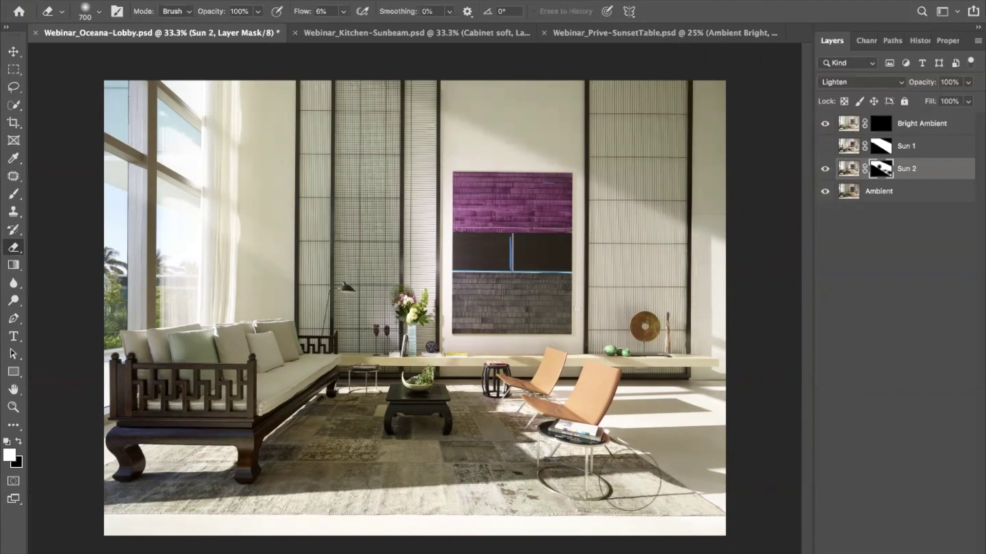
Recheck Sun 2's lighting on and off, then enlarge the eraser to 1100 px
{"action": "left_click", "coordinate": [822, 174]}
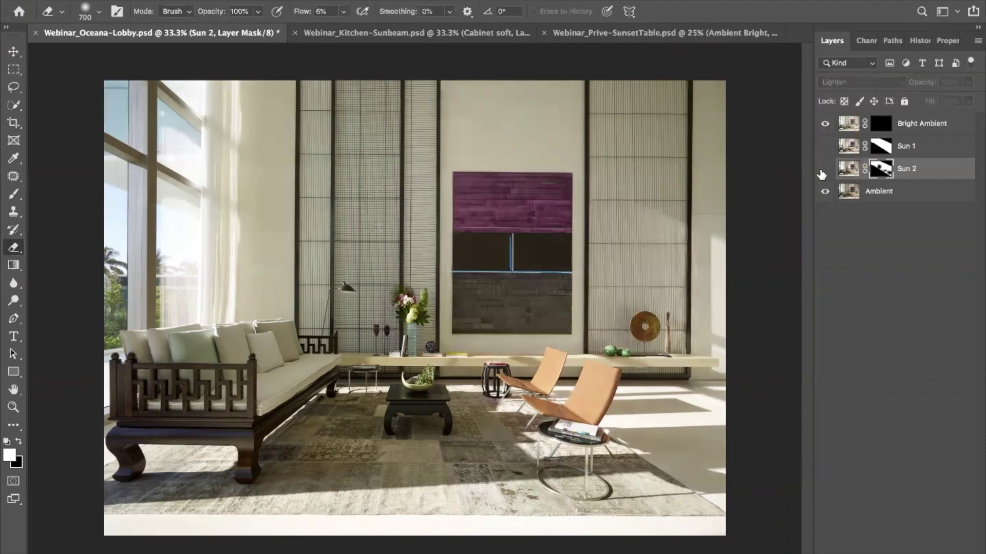
{"action": "left_click", "coordinate": [824, 170]}
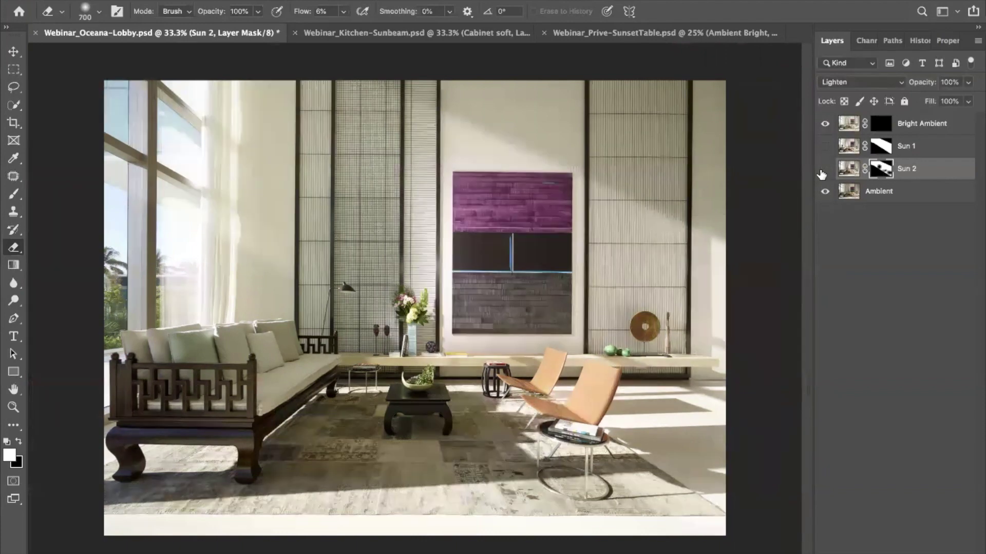
{"action": "left_click", "coordinate": [821, 174]}
{"action": "left_click", "coordinate": [822, 174]}
{"action": "key", "text": "bracketright"}
{"action": "key", "text": "bracketright"}
{"action": "key", "text": "bracketright"}
{"action": "key", "text": "bracketright"}
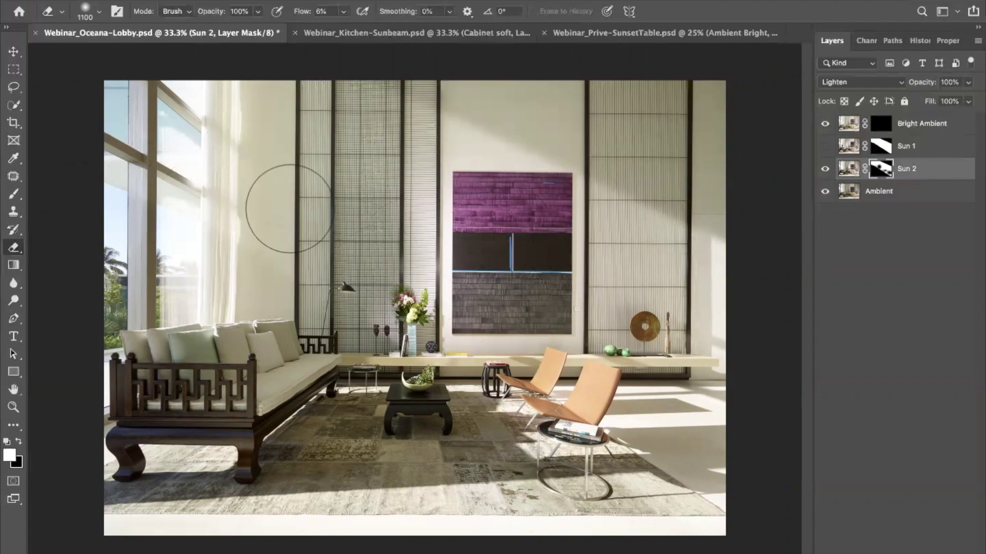
Try pulling the crop's left edge inward, cancel the crop, and switch to the Lasso
{"action": "key", "text": "c"}
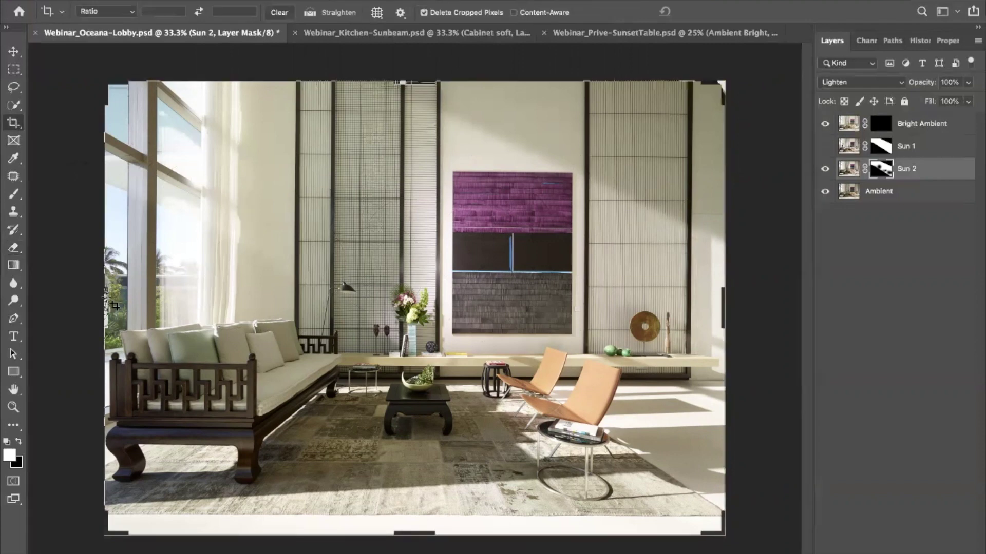
{"action": "left_click_drag", "start_coordinate": [104, 310], "coordinate": [179, 301]}
{"action": "key", "text": "Escape"}
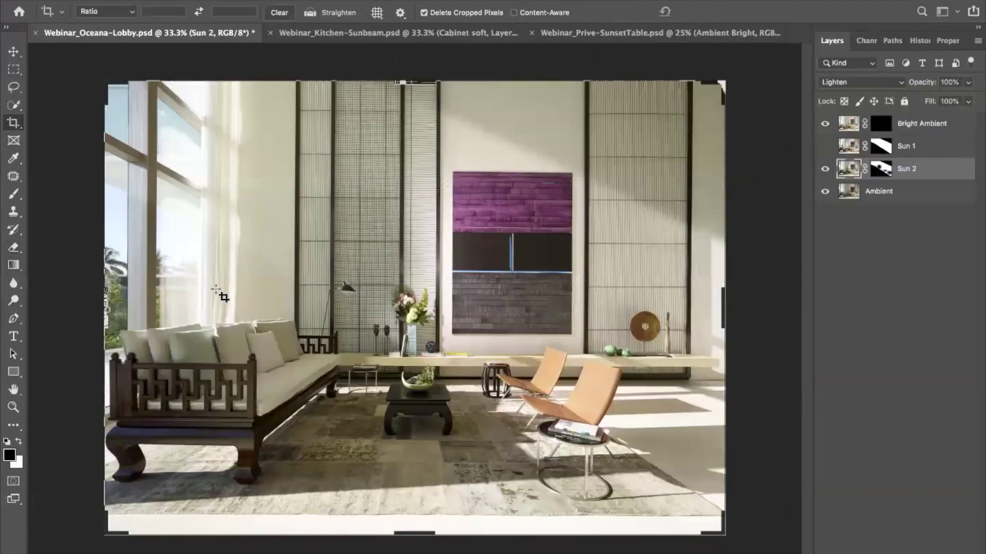
{"action": "key", "text": "l"}
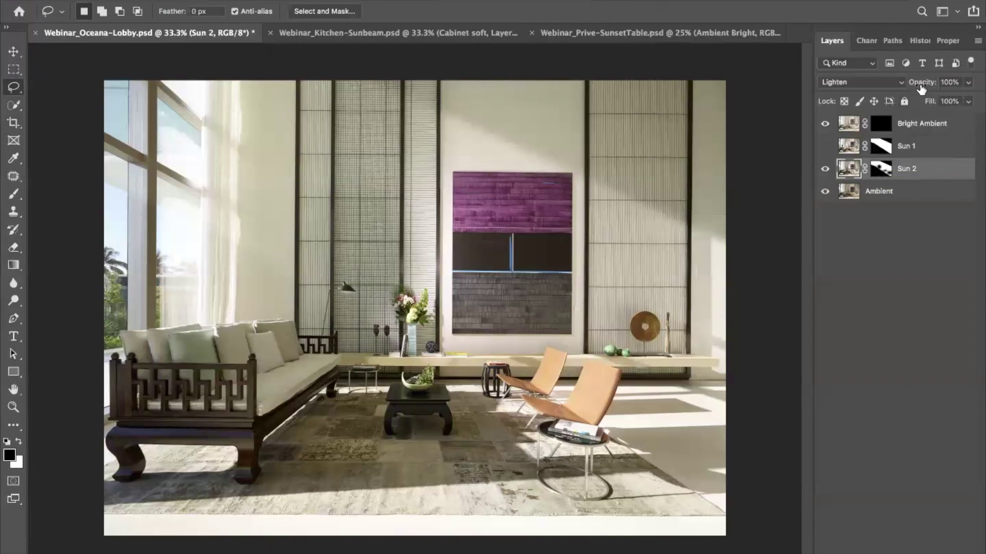
Trial Sun 2 at 73% opacity, restore 100%, and erase on its mask with white
{"action": "left_click_drag", "start_coordinate": [922, 88], "coordinate": [902, 88]}
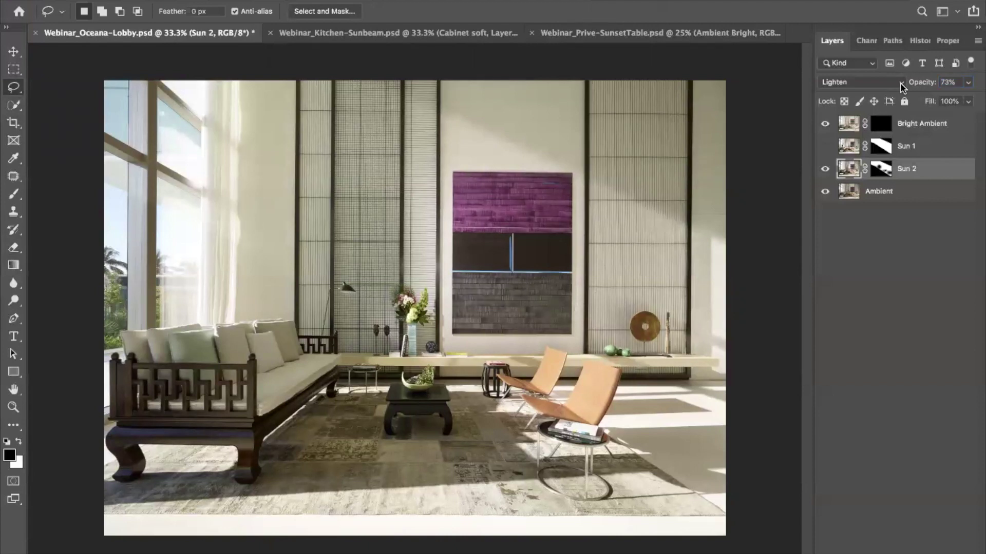
{"action": "left_click_drag", "start_coordinate": [924, 85], "coordinate": [949, 77]}
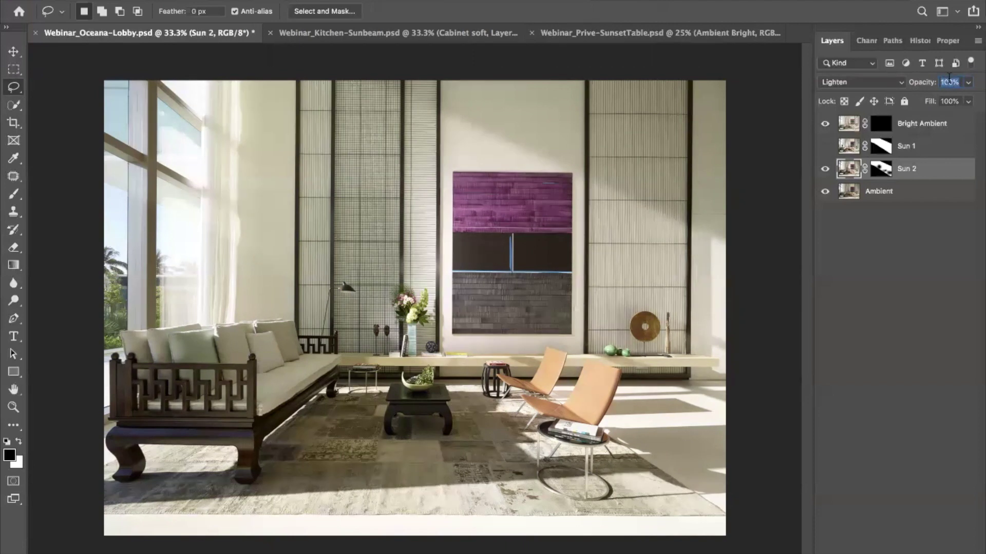
{"action": "left_click", "coordinate": [880, 169]}
{"action": "key", "text": "x"}
{"action": "key", "text": "e"}
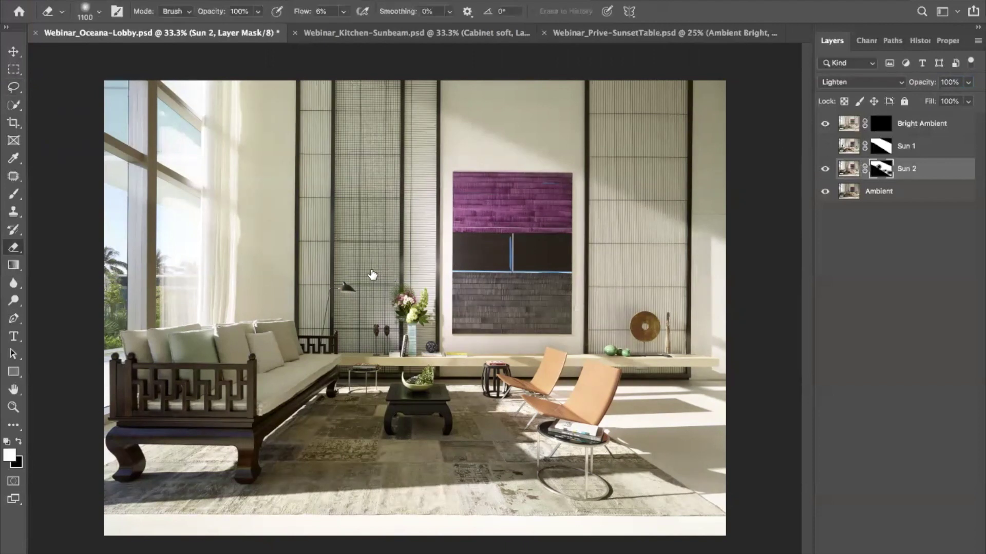
Toggle Sun 2's layer mask off and on to compare the lamp area
{"action": "left_click", "coordinate": [885, 171], "text": "shift"}
{"action": "left_click", "coordinate": [885, 171], "text": "shift"}
{"action": "left_click", "coordinate": [885, 171], "text": "shift"}
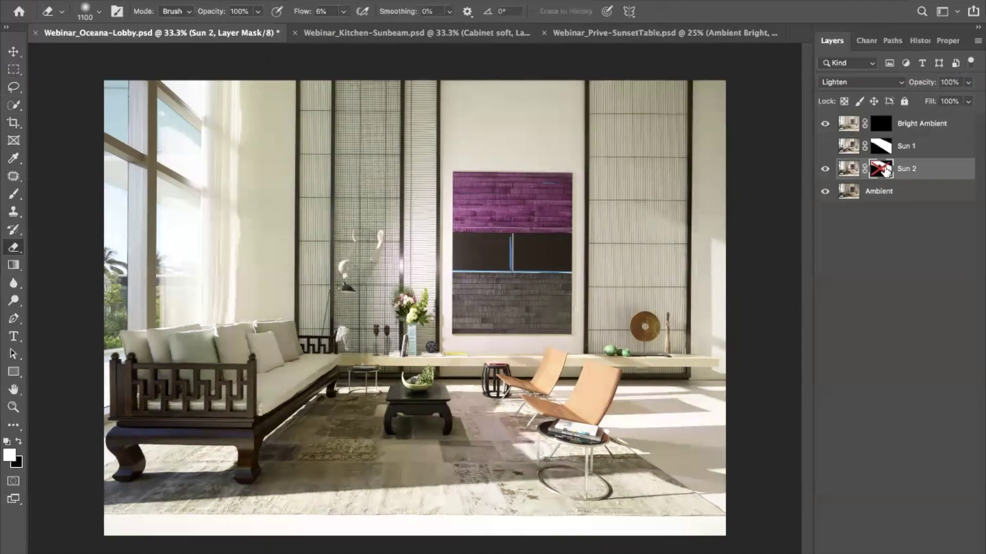
{"action": "left_click", "coordinate": [886, 171], "text": "shift"}
{"action": "left_click", "coordinate": [885, 171], "text": "shift"}
{"action": "left_click", "coordinate": [885, 171], "text": "shift"}
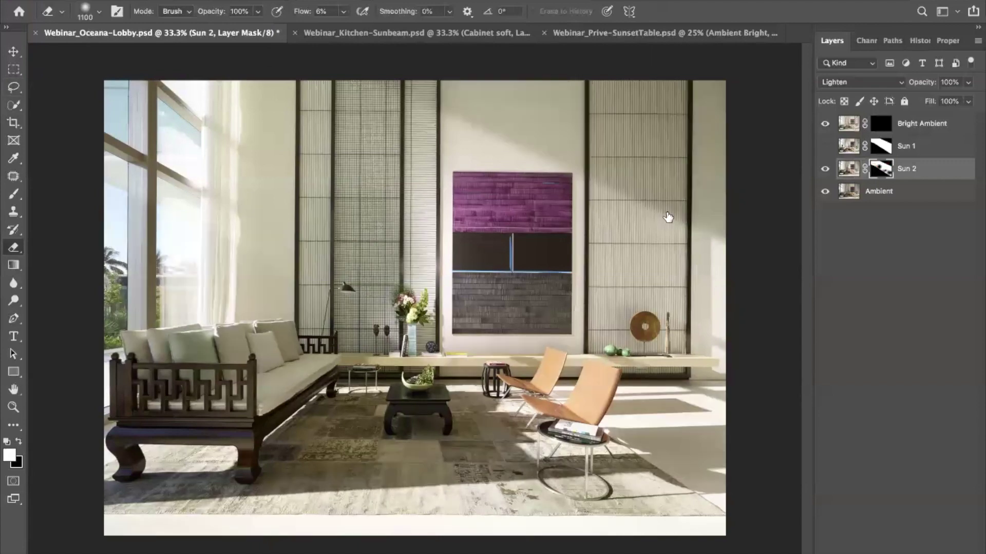
{"action": "scroll", "coordinate": [407, 297], "scroll_direction": "up", "scroll_amount": 5}
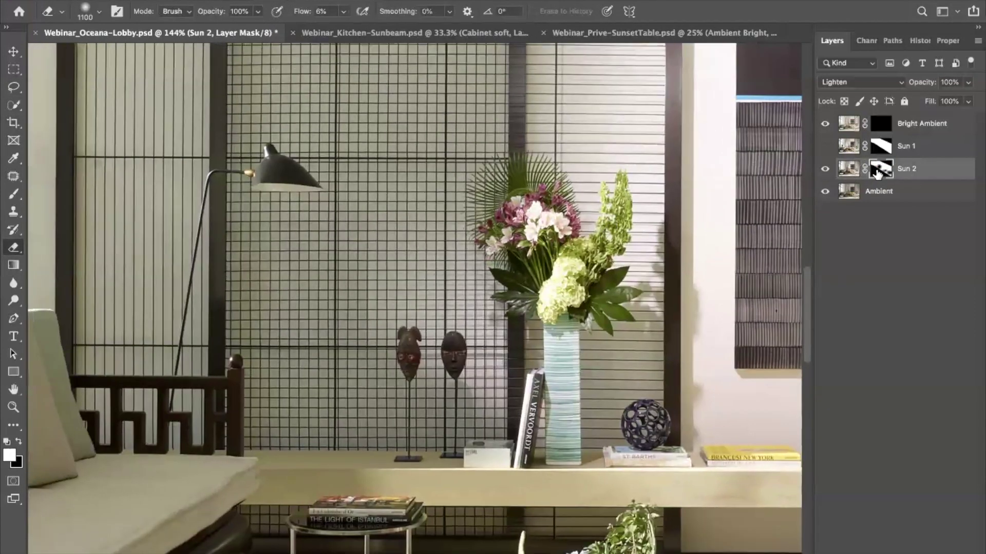
{"action": "left_click", "coordinate": [878, 175], "text": "shift"}
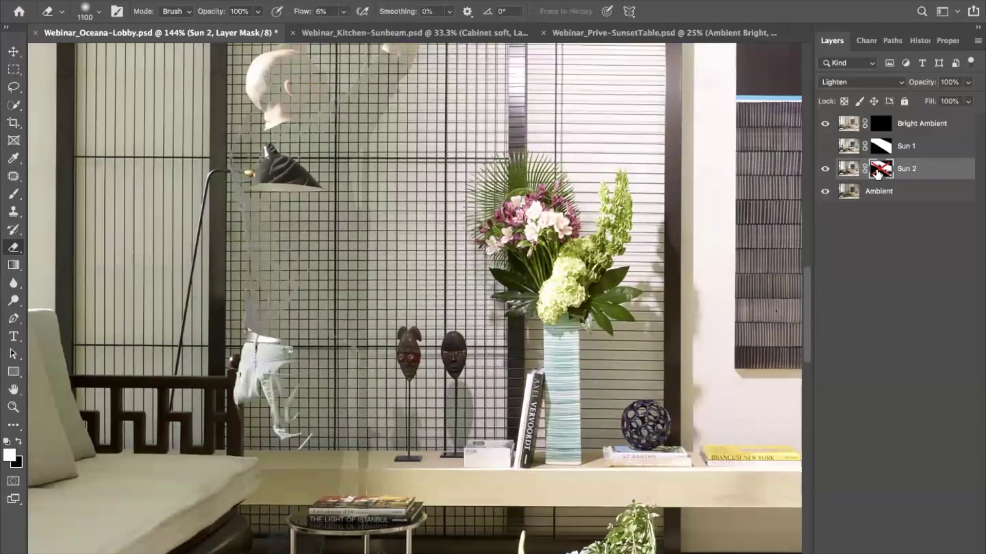
{"action": "left_click", "coordinate": [876, 174], "text": "shift"}
Touch up Sun 2's mask around the lamp and vase with a 250 px brush and eraser
{"action": "key", "text": "b"}
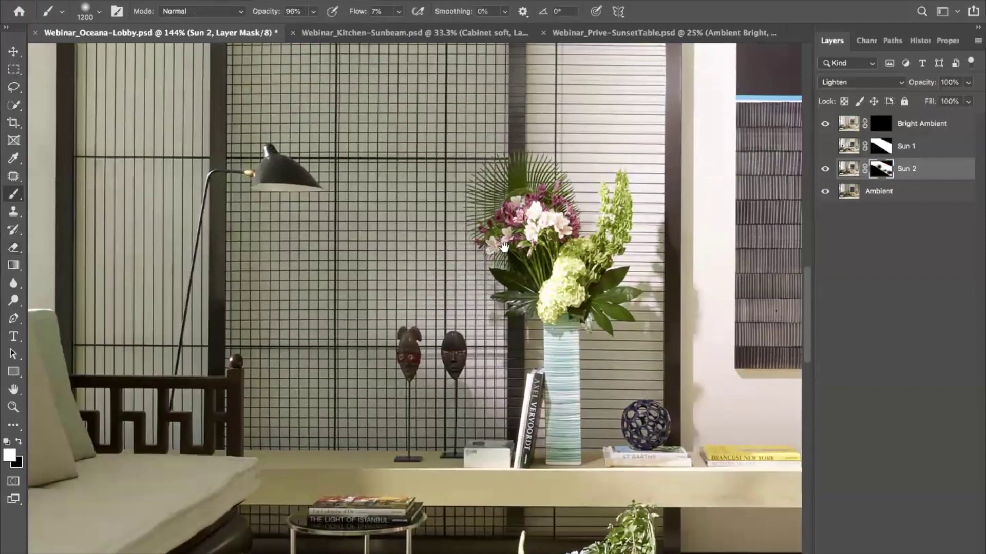
{"action": "key", "text": "ctrl+minus"}
{"action": "key", "text": "ctrl+minus"}
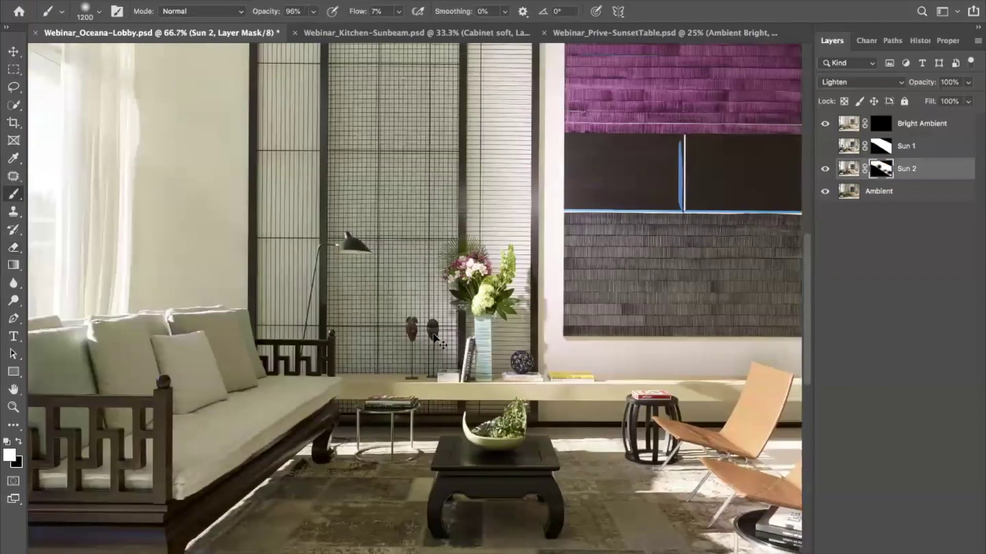
{"action": "key", "text": "bracketleft"}
{"action": "key", "text": "bracketleft"}
{"action": "key", "text": "bracketleft"}
{"action": "key", "text": "bracketleft"}
{"action": "key", "text": "bracketleft"}
{"action": "key", "text": "bracketleft"}
{"action": "key", "text": "bracketleft"}
{"action": "key", "text": "bracketleft"}
{"action": "key", "text": "bracketleft"}
{"action": "key", "text": "bracketleft"}
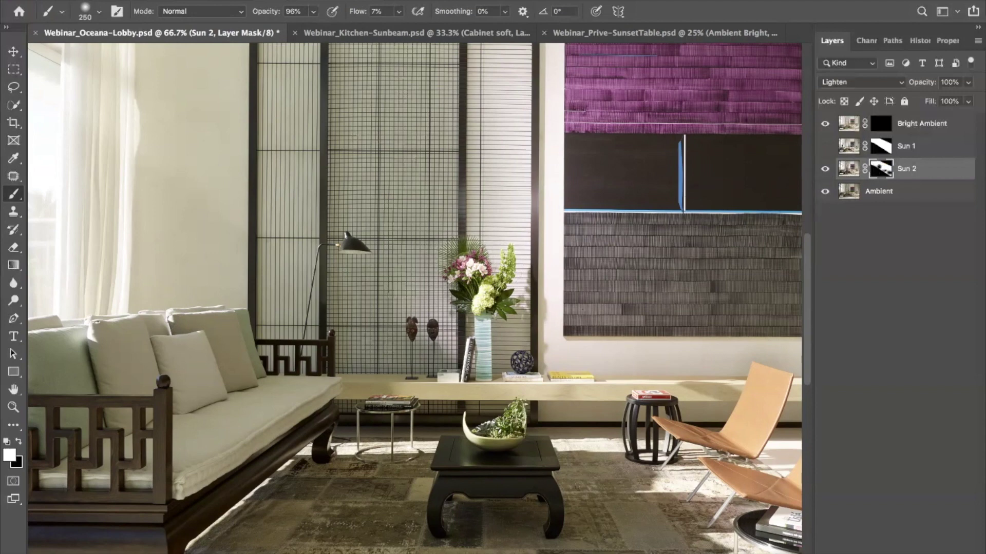
{"action": "key", "text": "super+minus"}
{"action": "key", "text": "super+minus"}
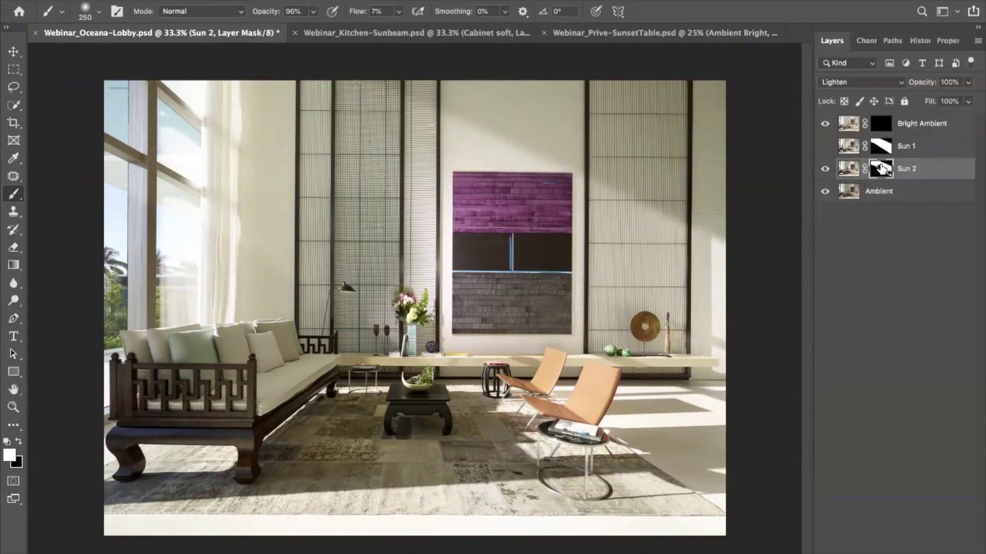
{"action": "key", "text": "e"}
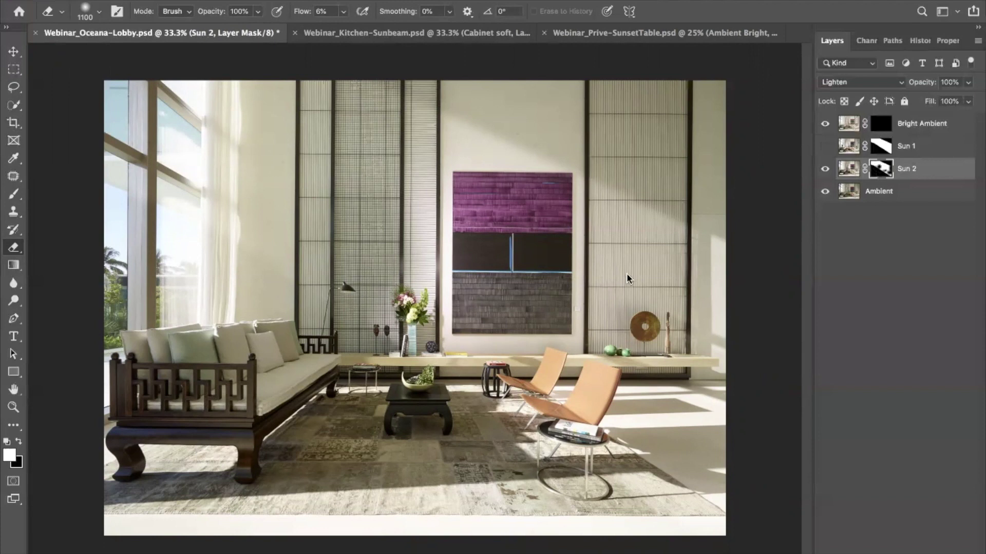
{"action": "key", "text": "b"}
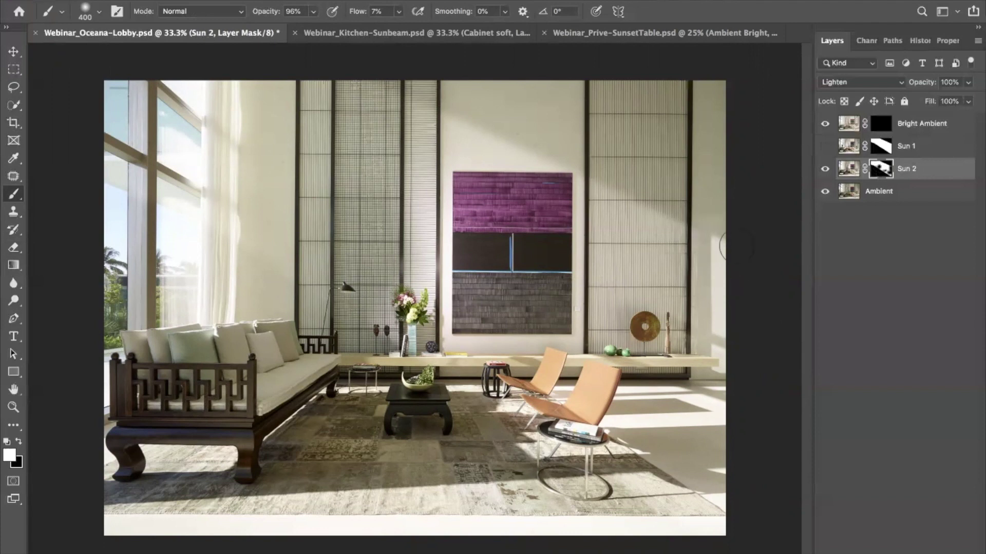
Show the Sun 1 layer, toggling its visibility to compare
{"action": "left_click", "coordinate": [825, 147]}
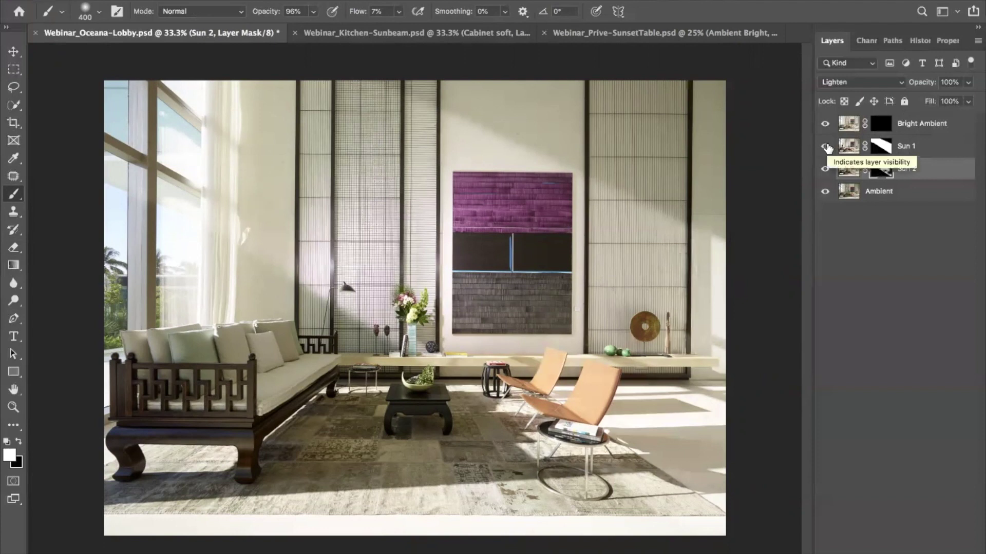
{"action": "left_click", "coordinate": [823, 148]}
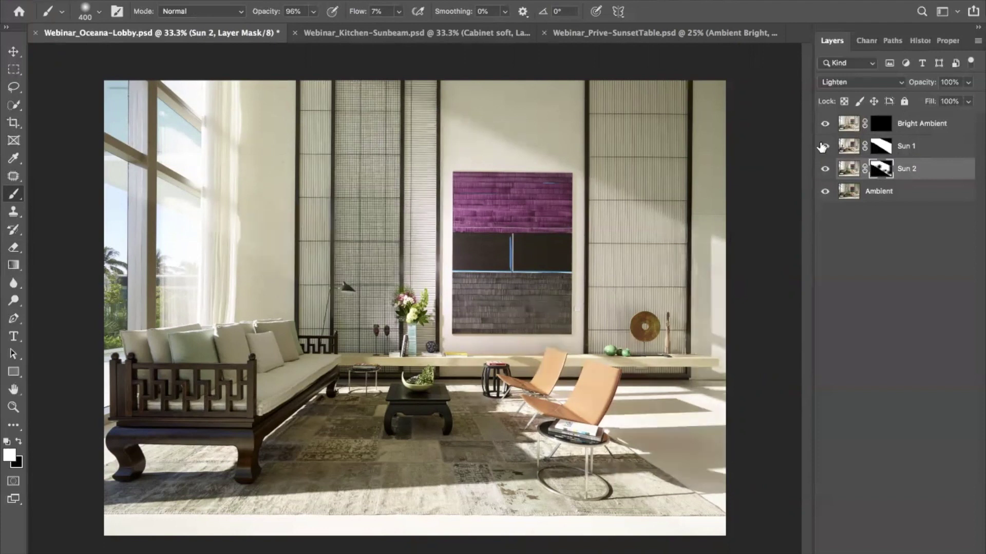
{"action": "left_click", "coordinate": [822, 147]}
{"action": "left_click", "coordinate": [823, 147]}
{"action": "left_click", "coordinate": [825, 148]}
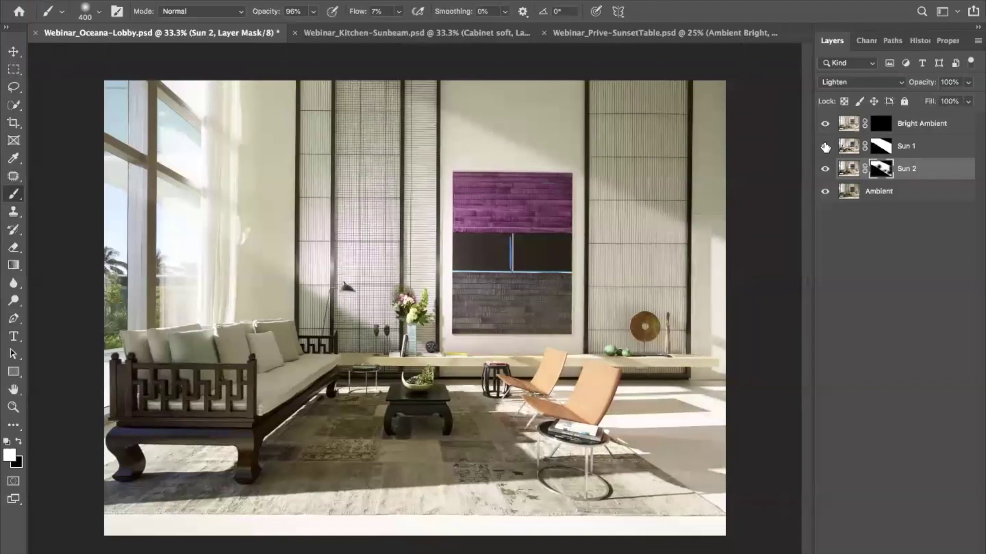
Erase Sun 1's mask over the curtains with a 600–900 px eraser
{"action": "left_click", "coordinate": [877, 146]}
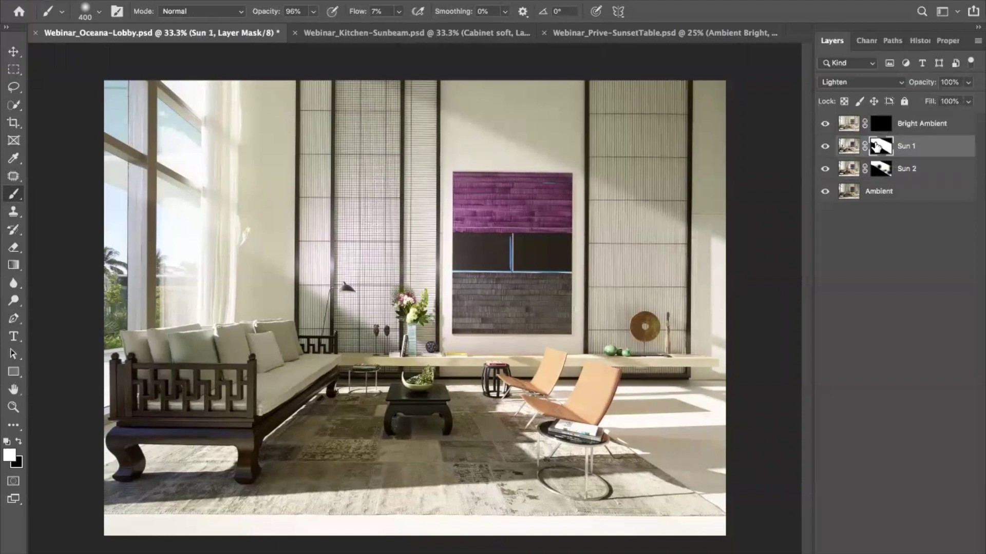
{"action": "key", "text": "e"}
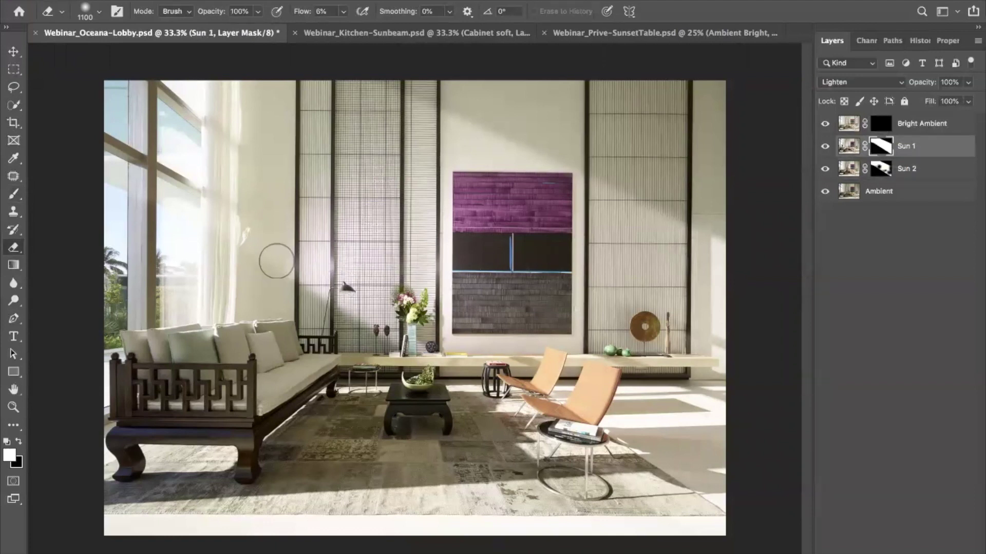
{"action": "key", "text": "bracketleft"}
{"action": "key", "text": "bracketleft"}
{"action": "key", "text": "bracketleft"}
{"action": "key", "text": "bracketleft"}
{"action": "key", "text": "bracketleft"}
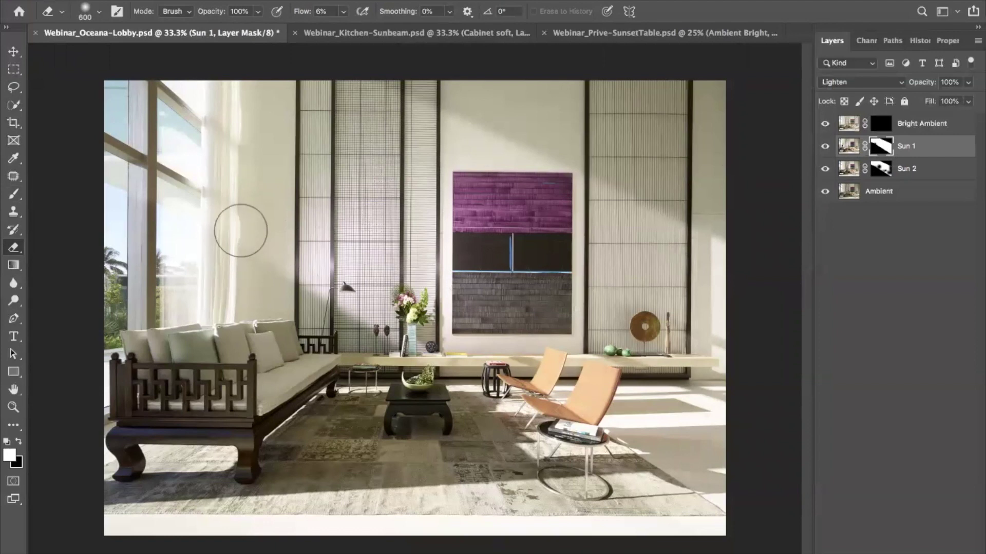
{"action": "key", "text": "bracketright"}
{"action": "key", "text": "bracketright"}
{"action": "key", "text": "bracketright"}
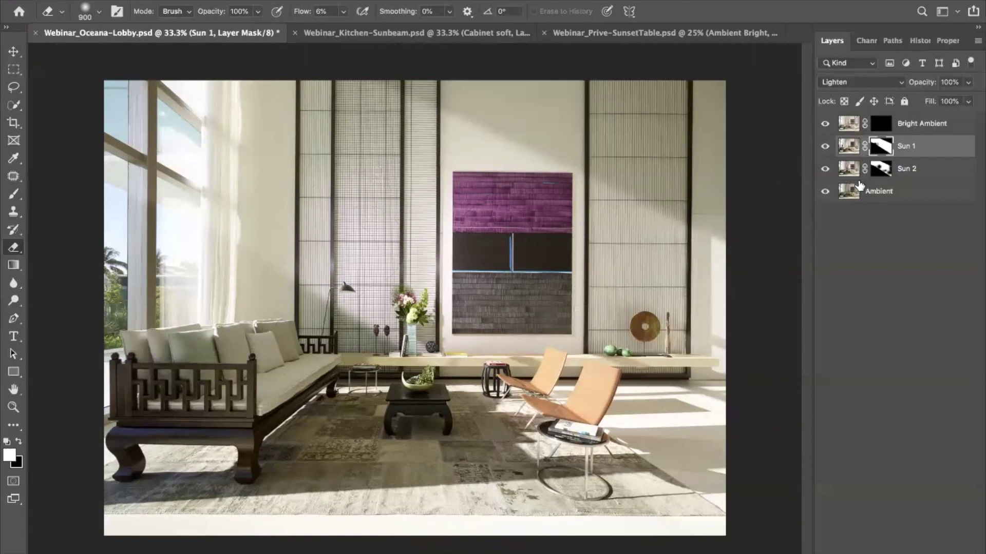
Toggle Sun 1 off and on repeatedly to compare the beams
{"action": "left_click", "coordinate": [826, 146]}
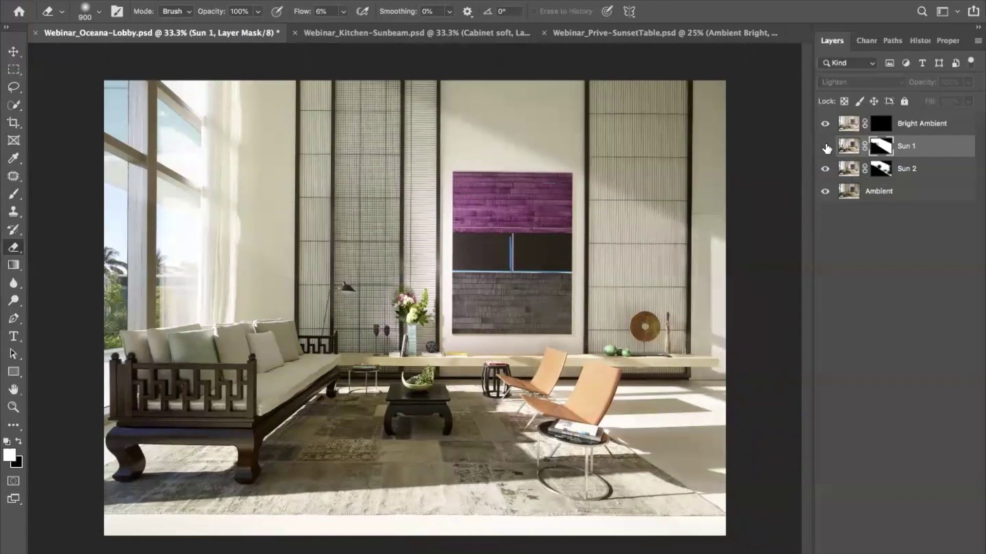
{"action": "left_click", "coordinate": [826, 147]}
{"action": "left_click", "coordinate": [826, 147]}
{"action": "left_click", "coordinate": [826, 147]}
{"action": "left_click", "coordinate": [825, 148]}
{"action": "left_click", "coordinate": [826, 148]}
{"action": "left_click", "coordinate": [826, 148]}
{"action": "left_click", "coordinate": [826, 148]}
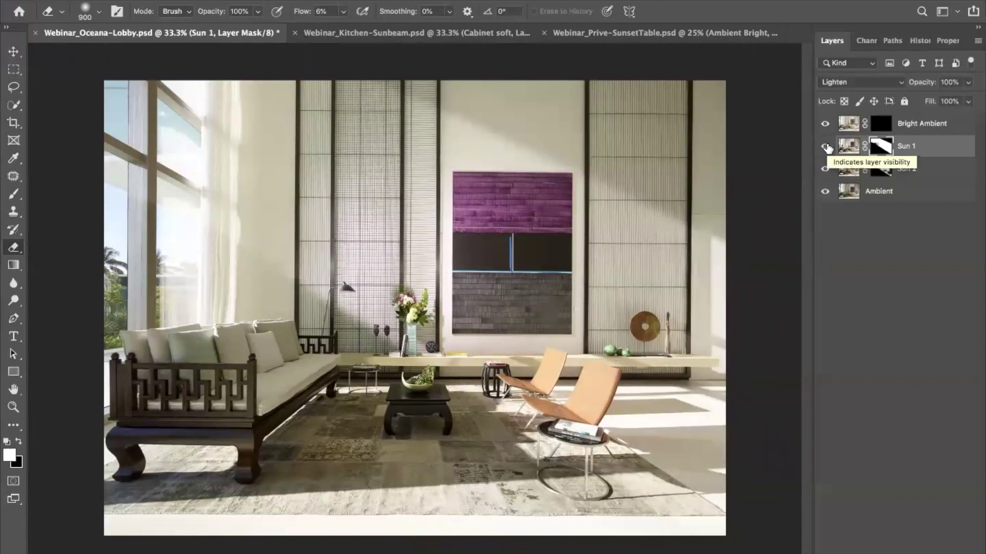
{"action": "left_click", "coordinate": [826, 148]}
{"action": "left_click", "coordinate": [826, 148]}
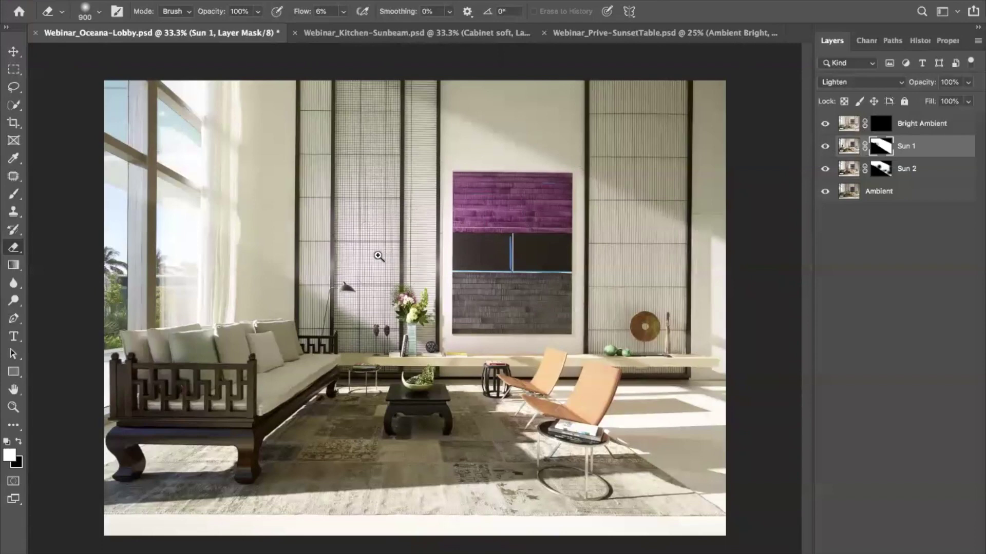
Refine Sun 1's mask on the wall grid beside the artwork with a 500 px eraser
{"action": "left_click_drag", "start_coordinate": [381, 256], "coordinate": [418, 260]}
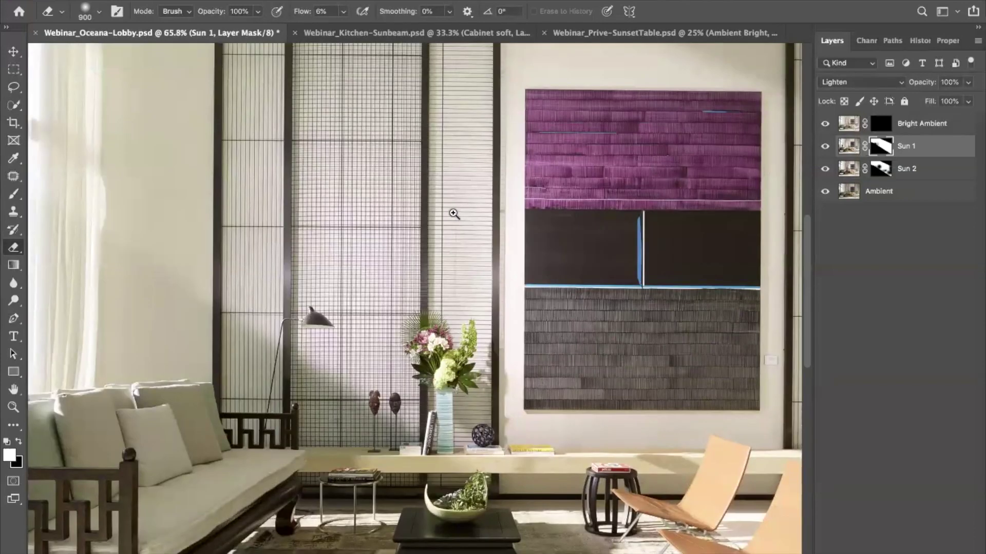
{"action": "key", "text": "bracketleft"}
{"action": "key", "text": "bracketleft"}
{"action": "key", "text": "bracketleft"}
{"action": "key", "text": "bracketleft"}
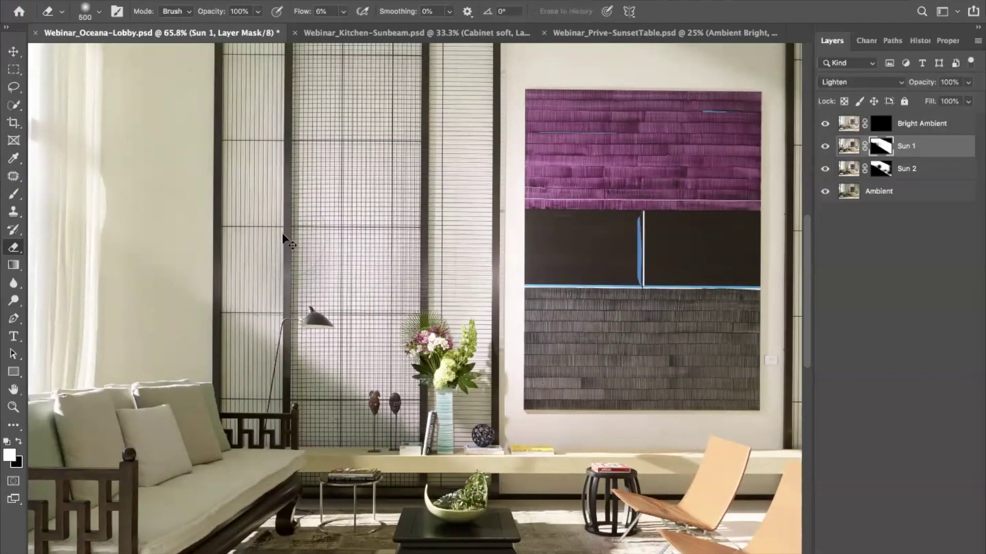
{"action": "key", "text": "ctrl+minus"}
{"action": "key", "text": "ctrl+minus"}
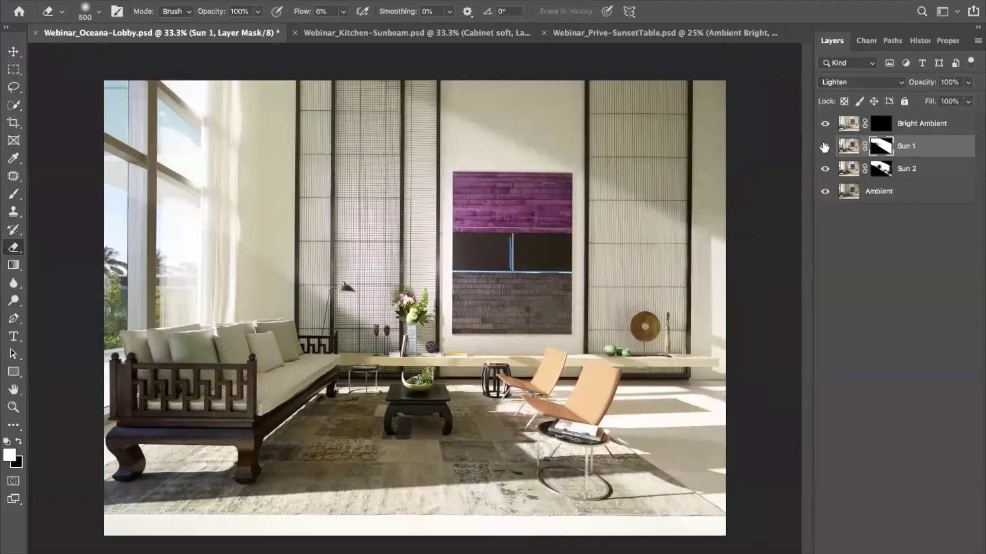
Group Sun 1 and Sun 2 into Group 1 and toggle the group to compare
{"action": "left_click", "coordinate": [934, 169], "text": "shift"}
{"action": "key", "text": "ctrl+g"}
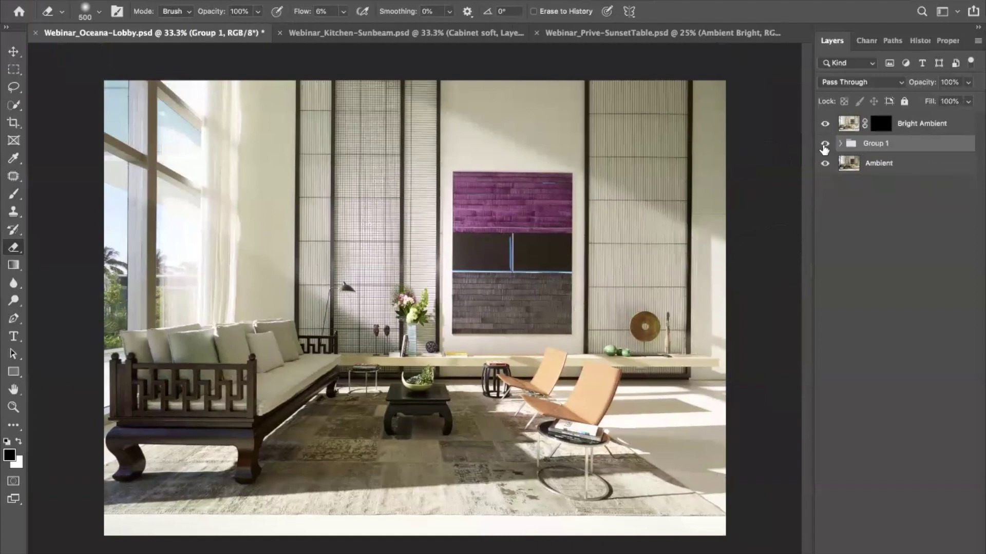
{"action": "left_click", "coordinate": [825, 148]}
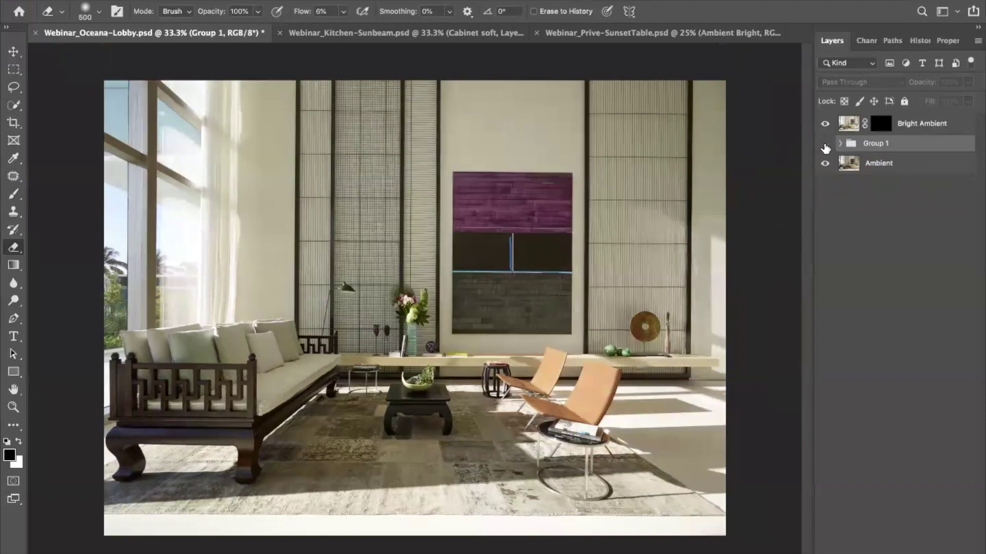
{"action": "left_click", "coordinate": [825, 149]}
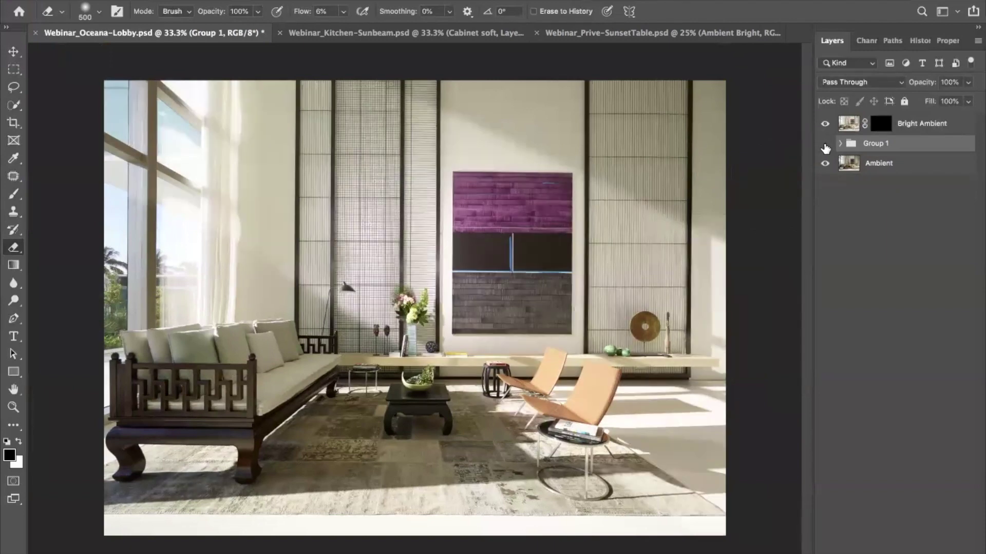
{"action": "left_click", "coordinate": [825, 149]}
{"action": "left_click", "coordinate": [825, 148]}
Trial Group 1 at 65% opacity, restore full opacity, and select the Sun 1 layer
{"action": "left_click_drag", "start_coordinate": [923, 85], "coordinate": [949, 84]}
{"action": "left_click", "coordinate": [840, 144]}
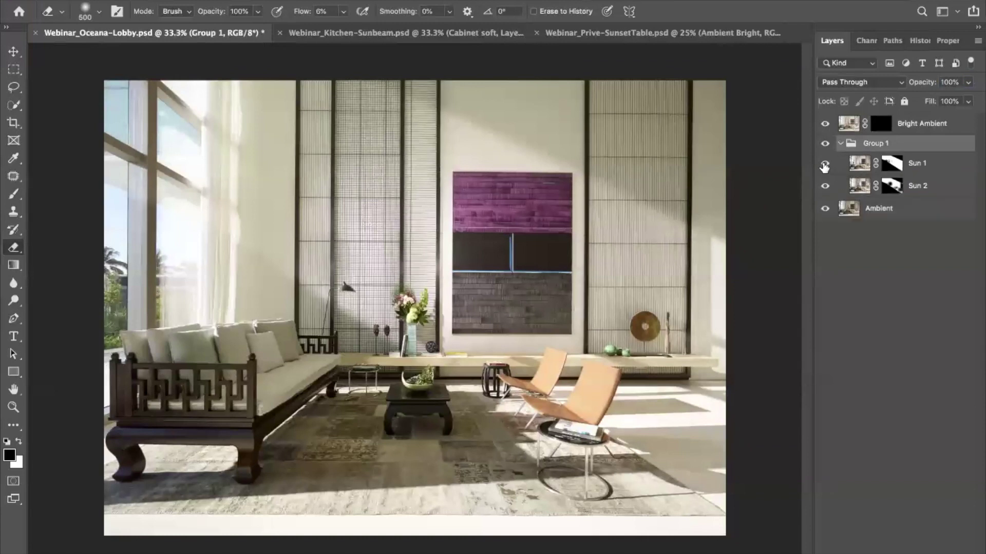
{"action": "left_click", "coordinate": [824, 163]}
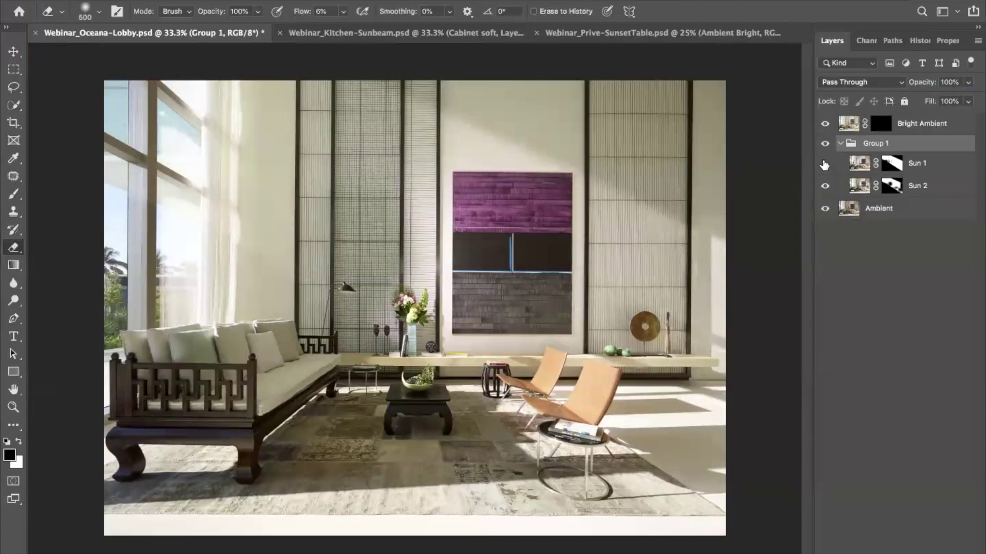
{"action": "left_click", "coordinate": [825, 164]}
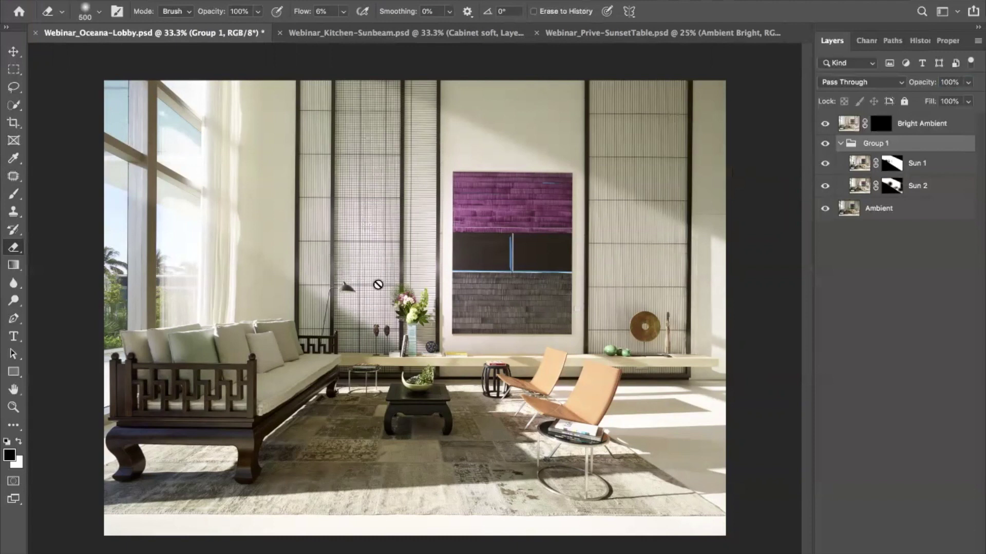
{"action": "left_click", "coordinate": [860, 163]}
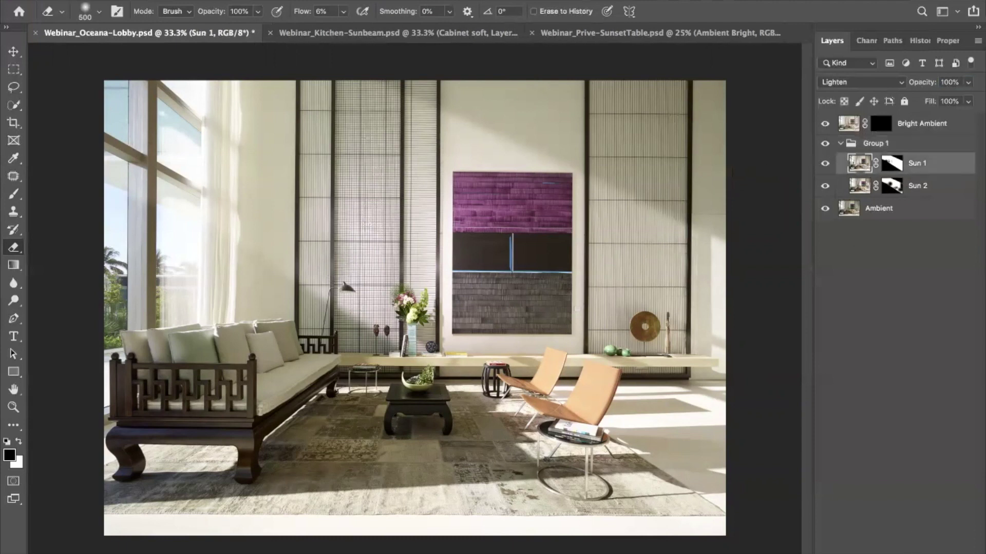
{"action": "left_click", "coordinate": [893, 553]}
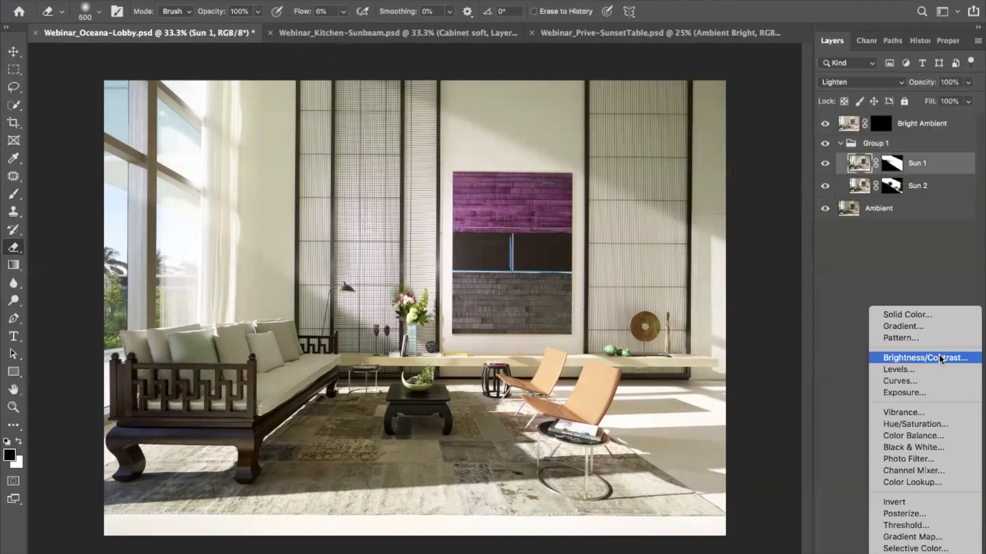
Add a Levels 1 adjustment above Sun 1, trial darker midtones, and undo
{"action": "left_click", "coordinate": [934, 369]}
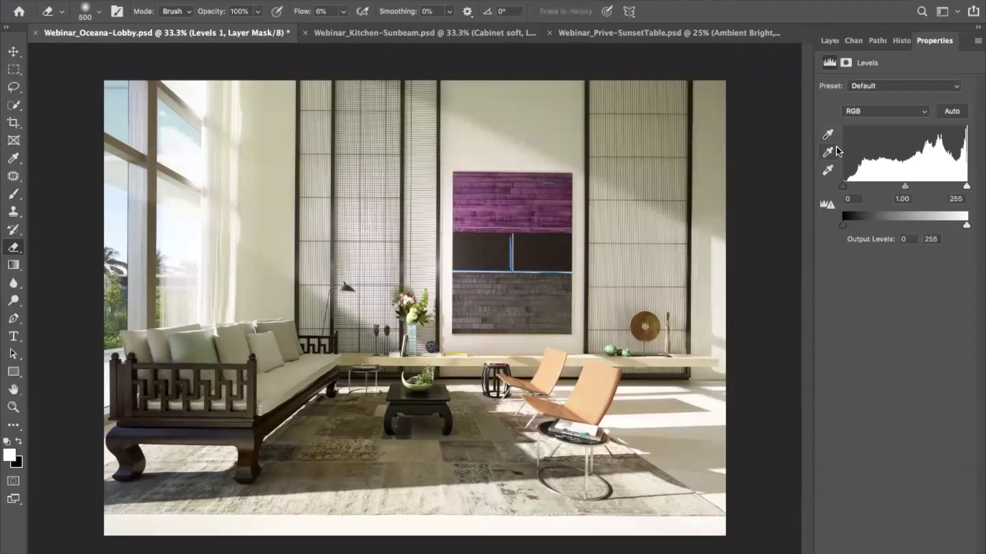
{"action": "left_click", "coordinate": [828, 46]}
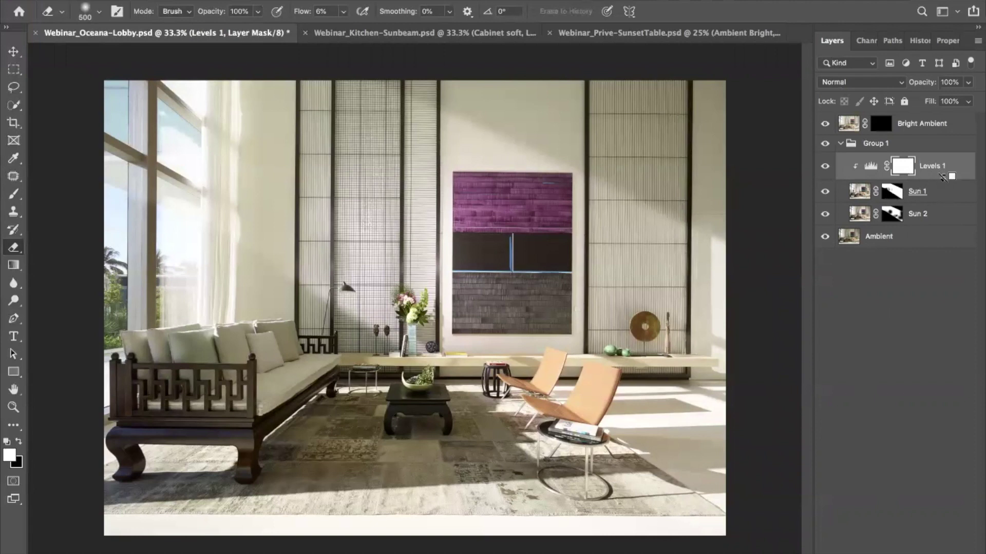
{"action": "double_click", "coordinate": [870, 167]}
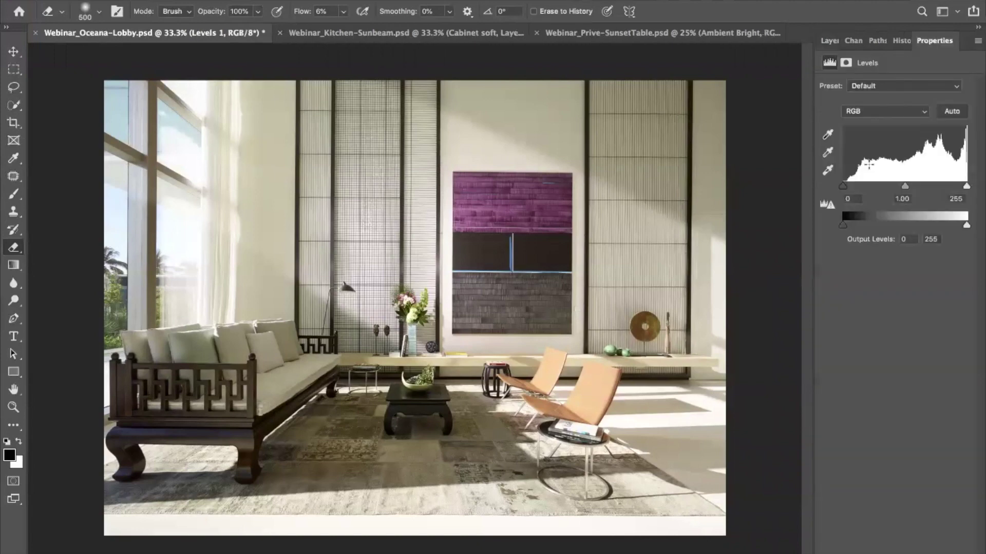
{"action": "left_click_drag", "start_coordinate": [903, 187], "coordinate": [924, 189]}
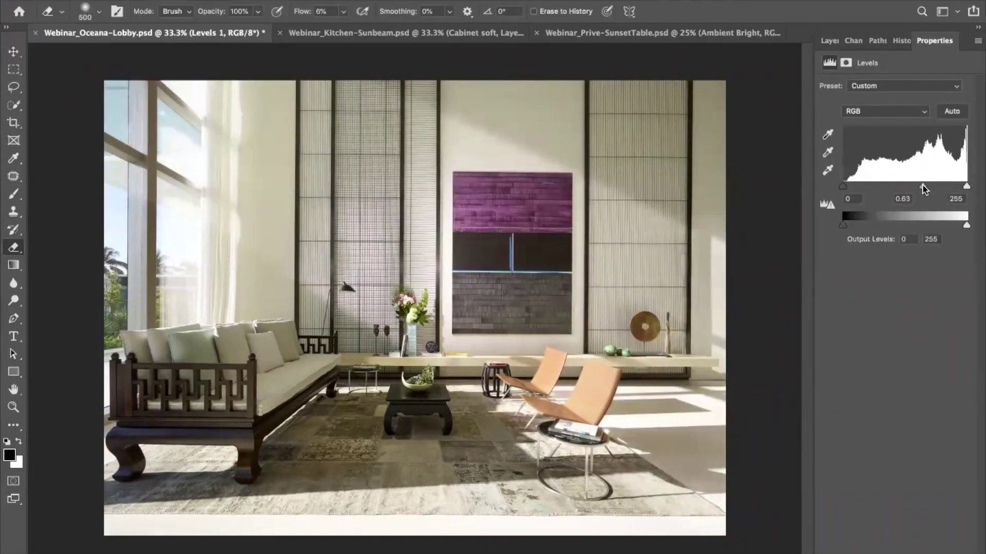
{"action": "key", "text": "ctrl+z"}
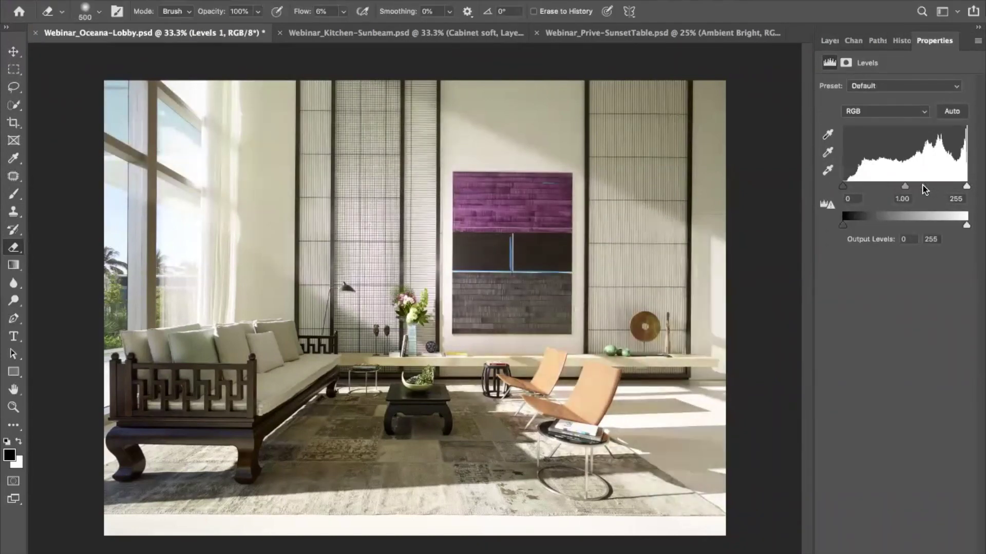
Set the Levels Red midtone to 1.01 and Blue midtone to 0.96
{"action": "left_click", "coordinate": [884, 115]}
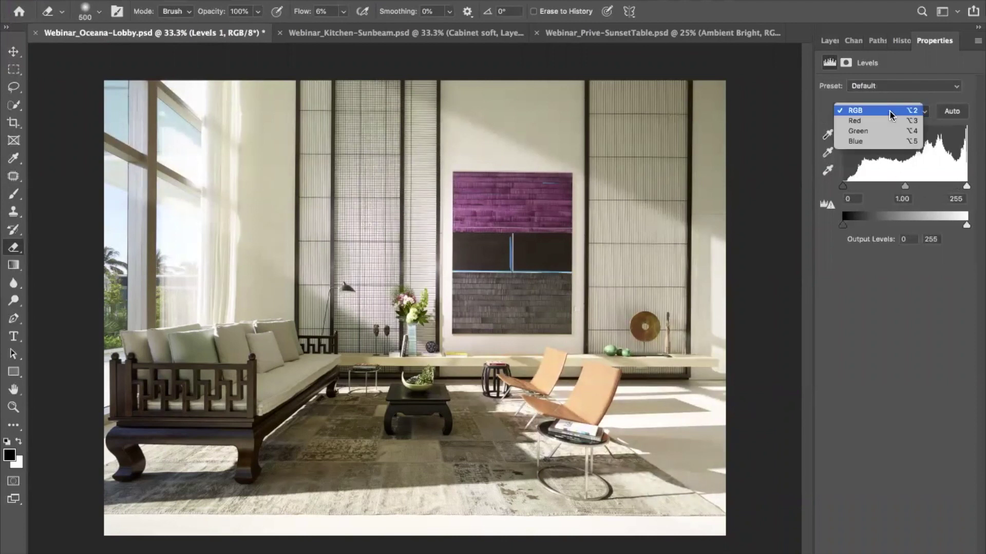
{"action": "left_click", "coordinate": [882, 140]}
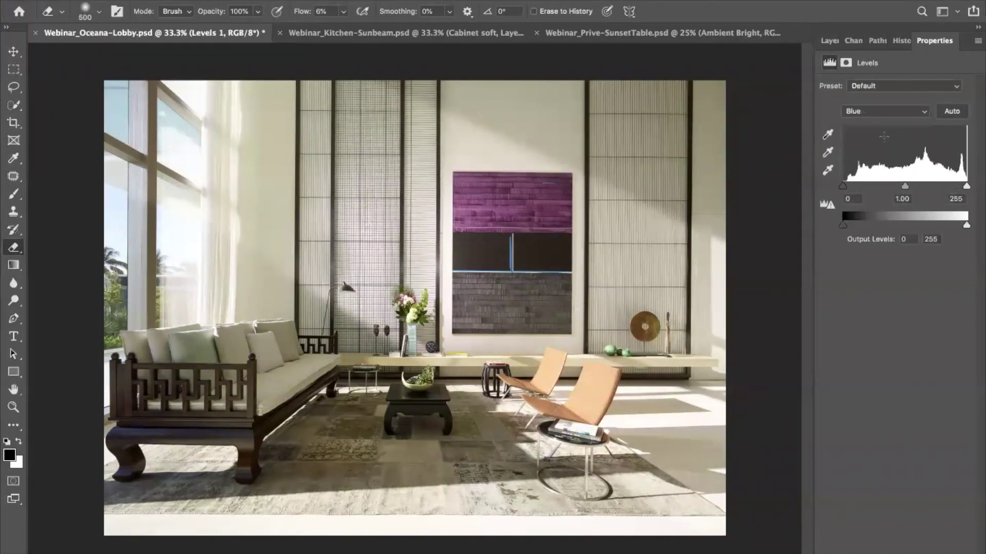
{"action": "left_click", "coordinate": [901, 198]}
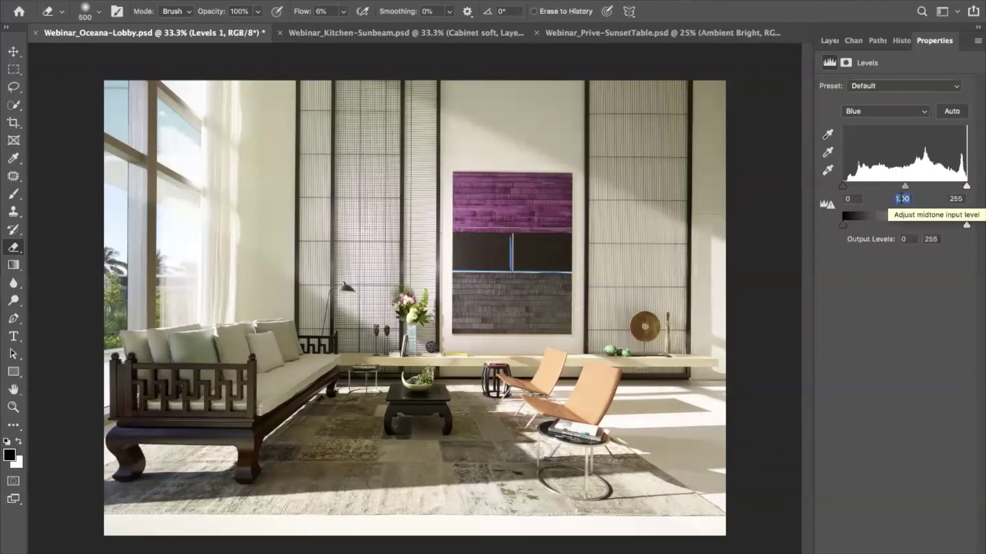
{"action": "key", "text": "Down"}
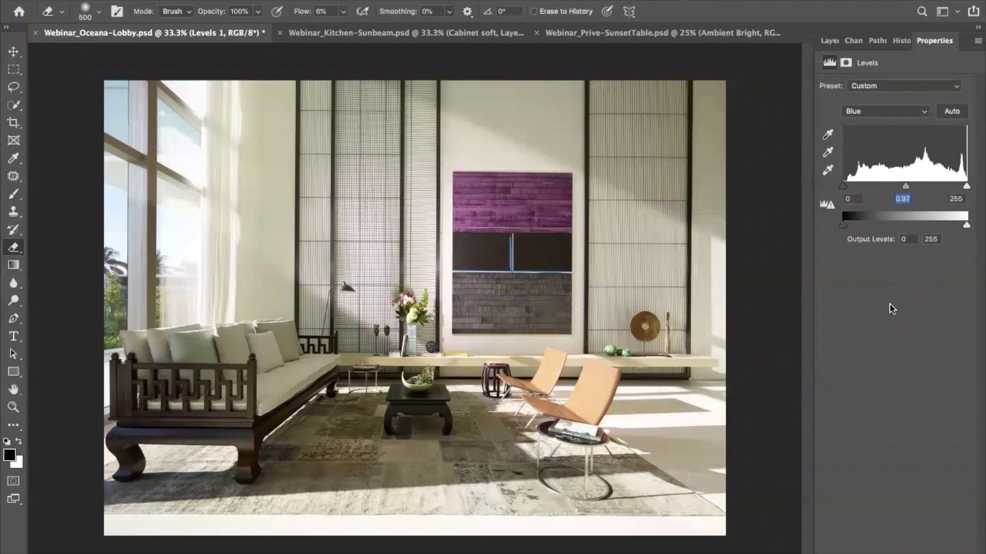
{"action": "left_click", "coordinate": [878, 112]}
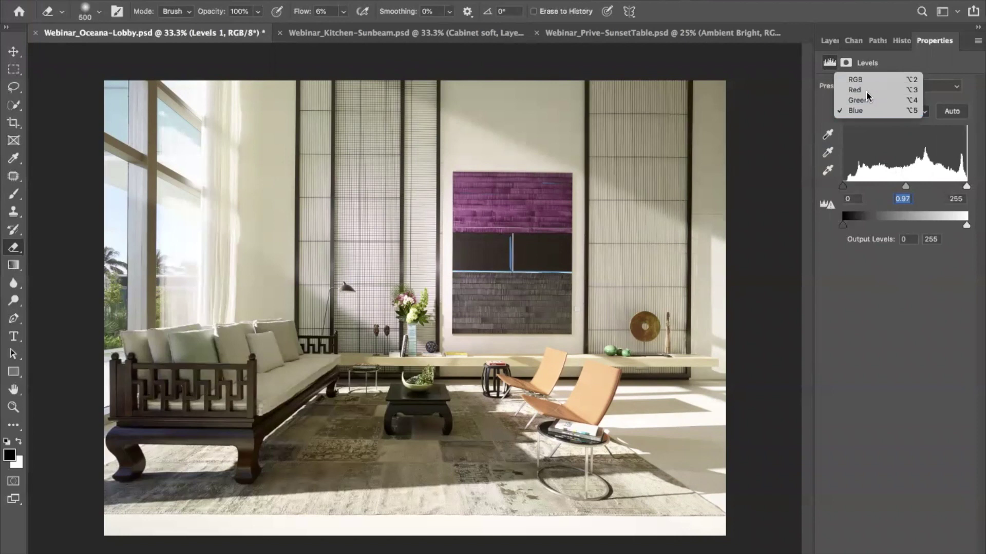
{"action": "left_click", "coordinate": [868, 91]}
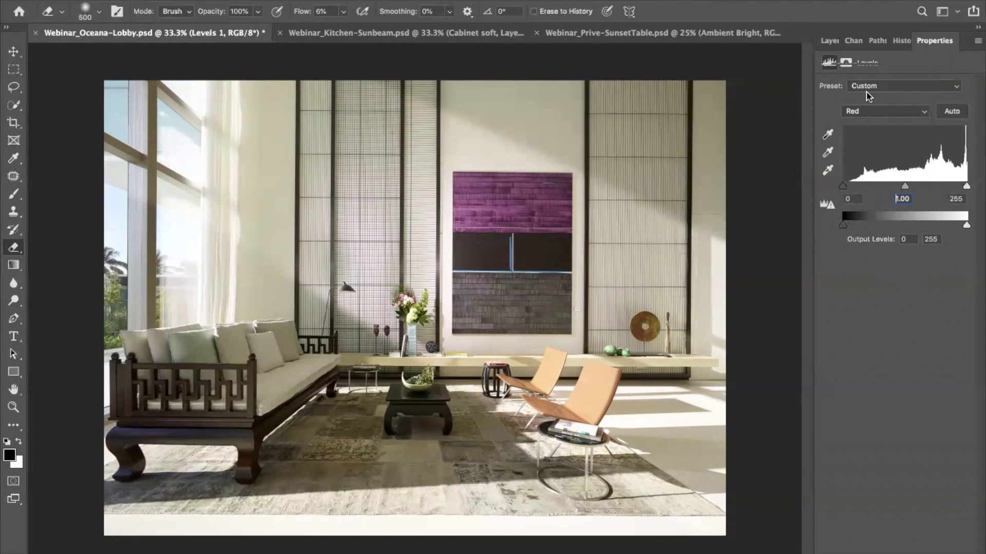
{"action": "key", "text": "Up"}
{"action": "left_click", "coordinate": [871, 115]}
{"action": "left_click", "coordinate": [867, 131]}
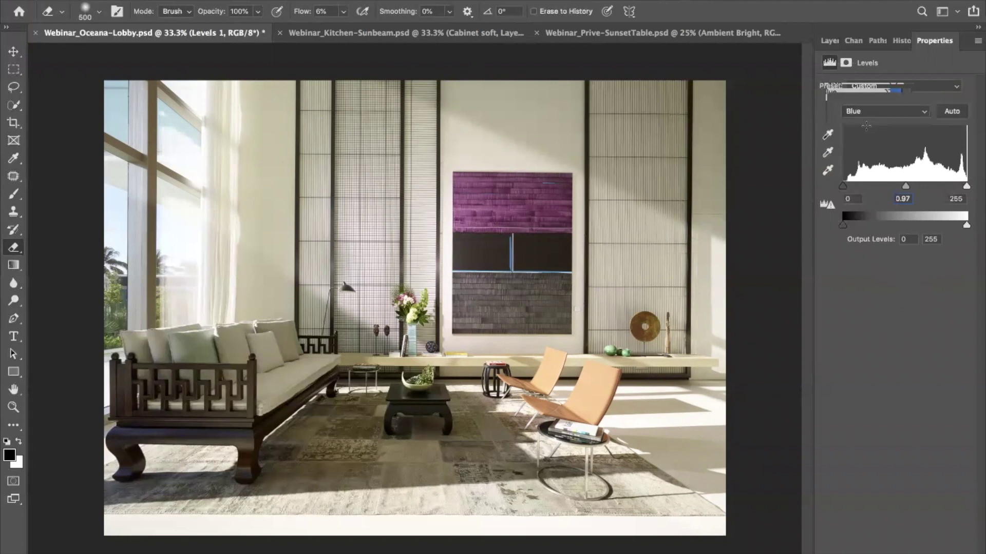
{"action": "key", "text": "Down"}
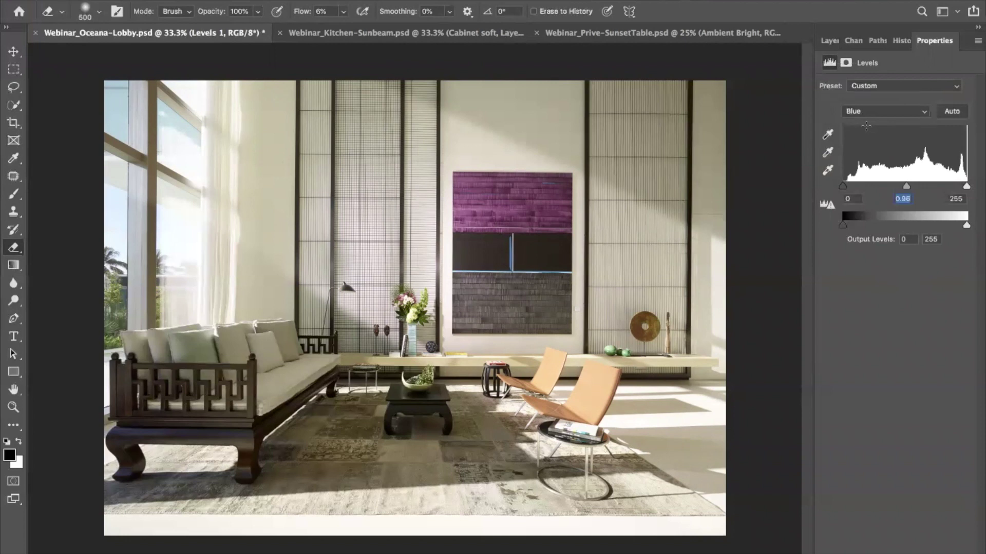
Toggle Levels 1 off and on to compare the sunbeam tint
{"action": "left_click", "coordinate": [829, 40]}
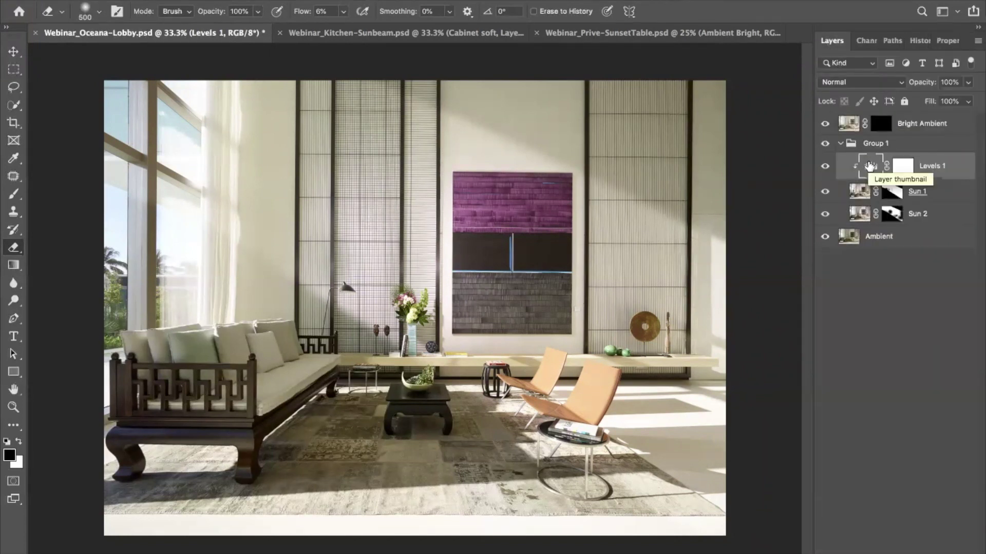
{"action": "left_click", "coordinate": [825, 166]}
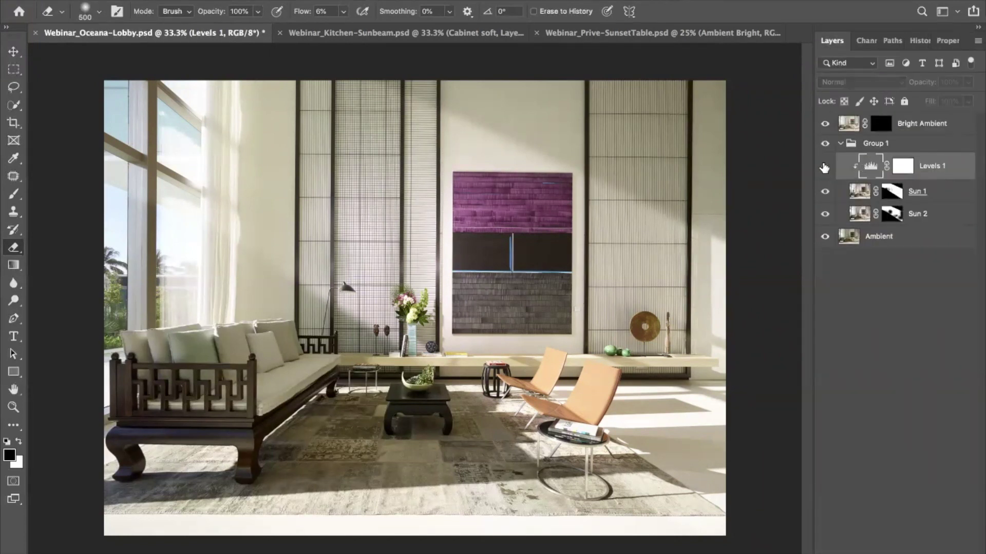
{"action": "left_click", "coordinate": [824, 167]}
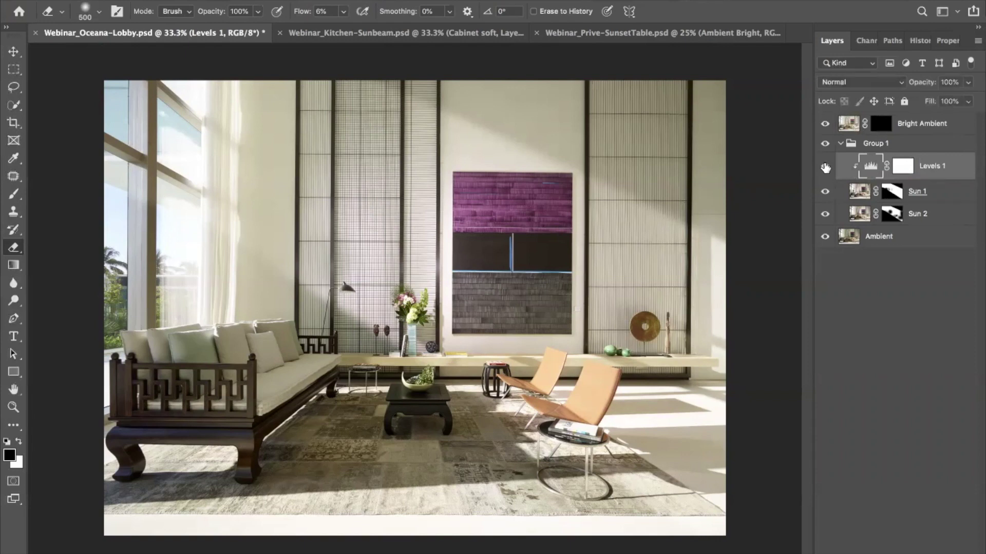
{"action": "left_click", "coordinate": [892, 192]}
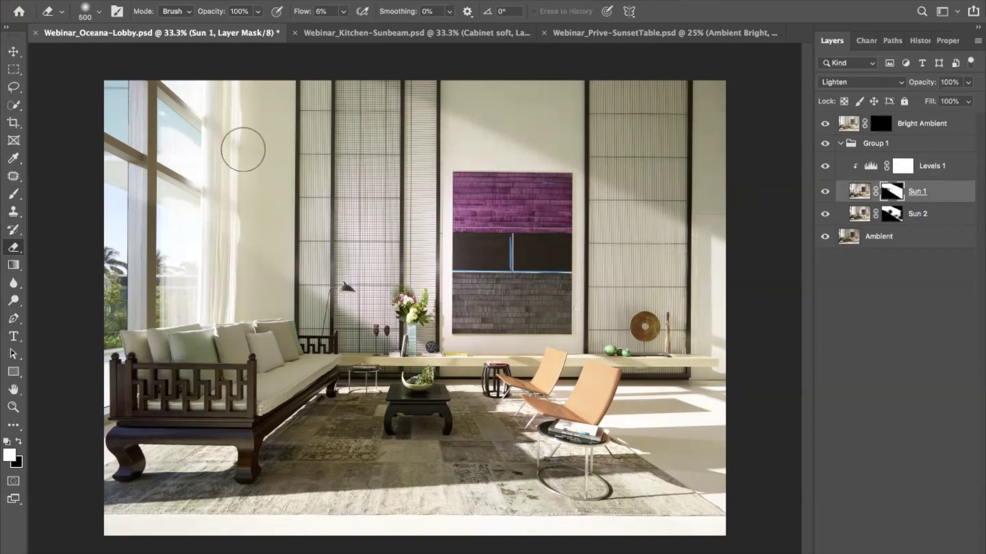
With a smaller, higher-flow eraser, erase a diagonal shadow band across Sun 1's mask
{"action": "key", "text": "bracketleft"}
{"action": "key", "text": "bracketleft"}
{"action": "left_click_drag", "start_coordinate": [302, 15], "coordinate": [401, 9]}
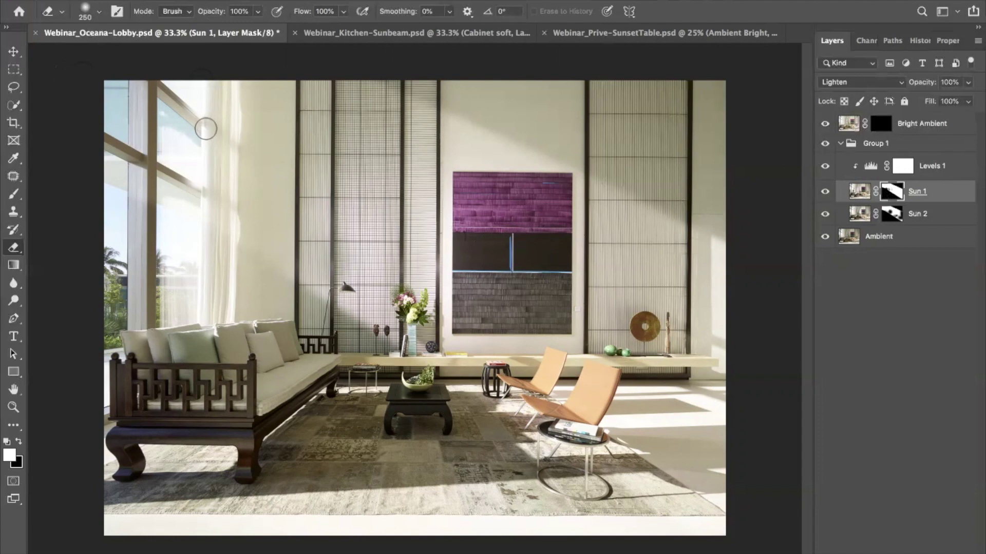
{"action": "mouse_move", "coordinate": [207, 127]}
{"action": "left_mouse_down"}
{"action": "mouse_move", "coordinate": [385, 206]}
{"action": "mouse_move", "coordinate": [581, 320]}
{"action": "mouse_move", "coordinate": [602, 344]}
{"action": "left_mouse_up"}
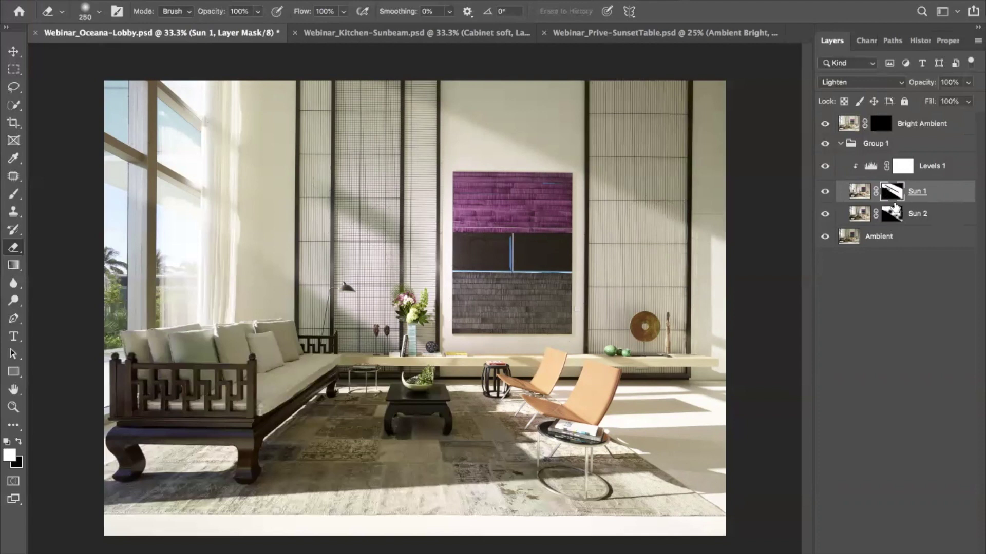
Undo the shadow stroke and group Levels 1, Sun 1 and Sun 2 into Group 2
{"action": "key", "text": "ctrl+z"}
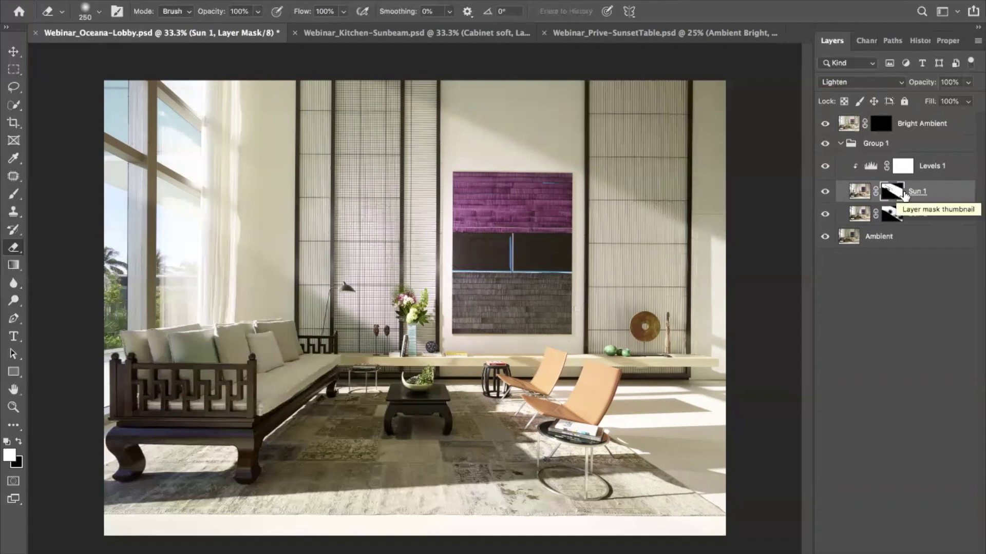
{"action": "left_click", "coordinate": [951, 169]}
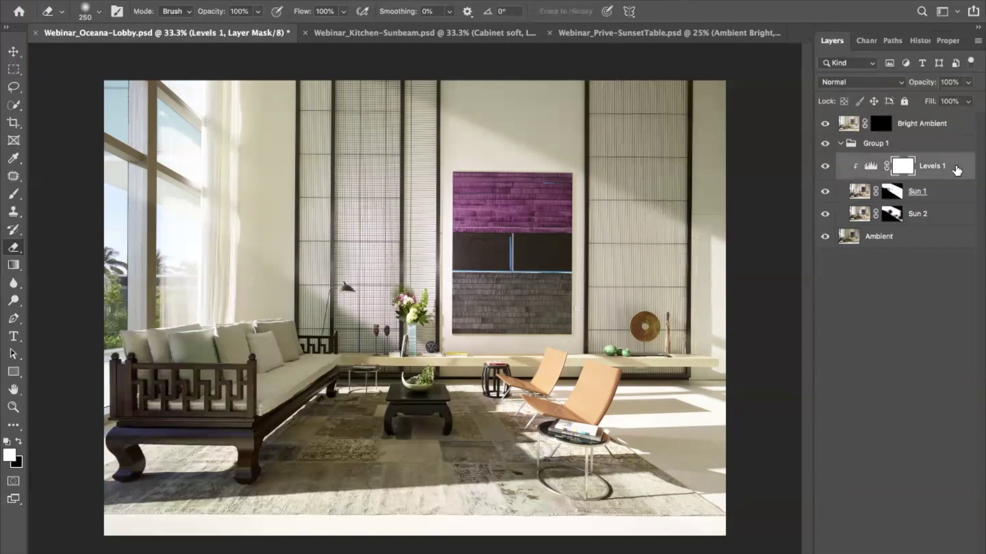
{"action": "left_click", "coordinate": [950, 219], "text": "shift"}
{"action": "key", "text": "ctrl+g"}
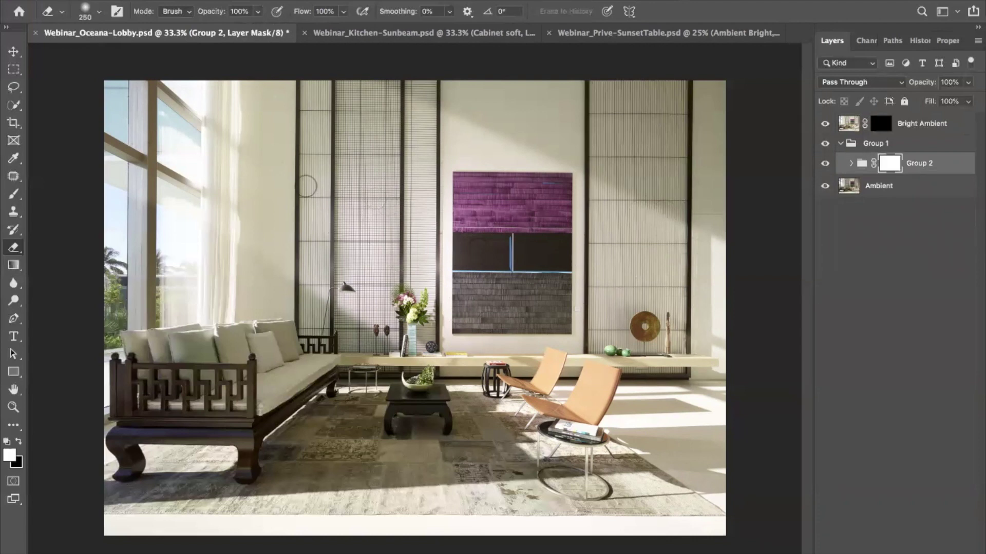
Test a diagonal stroke on Group 2's mask, undo it, and set eraser opacity to 50%
{"action": "mouse_move", "coordinate": [306, 186]}
{"action": "left_mouse_down"}
{"action": "mouse_move", "coordinate": [365, 238]}
{"action": "mouse_move", "coordinate": [483, 280]}
{"action": "mouse_move", "coordinate": [534, 314]}
{"action": "left_mouse_up"}
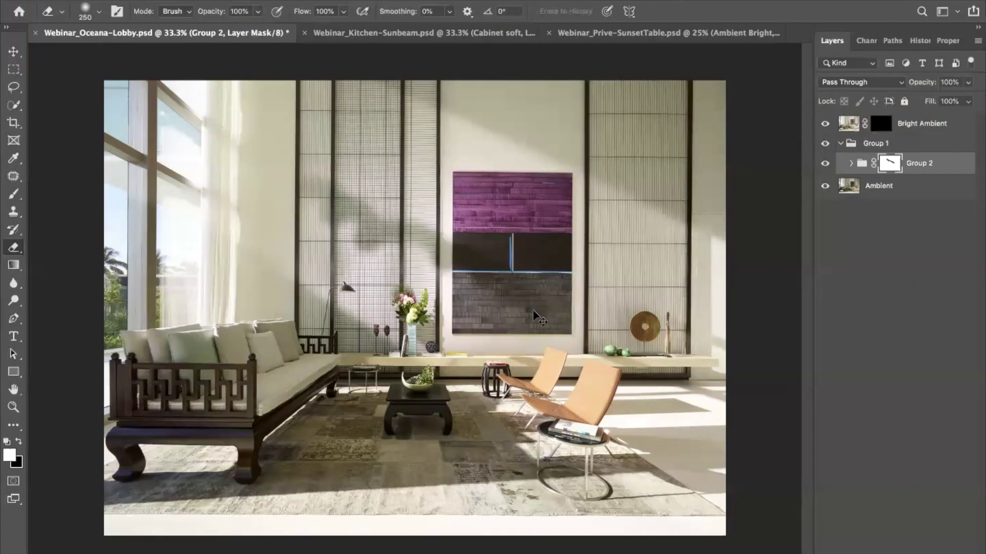
{"action": "key", "text": "ctrl+z"}
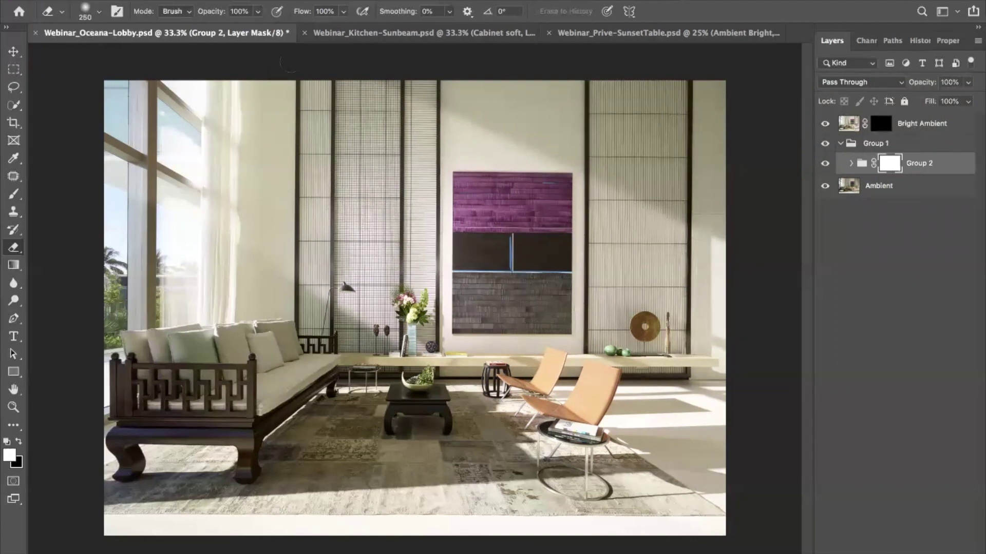
{"action": "left_click", "coordinate": [230, 11]}
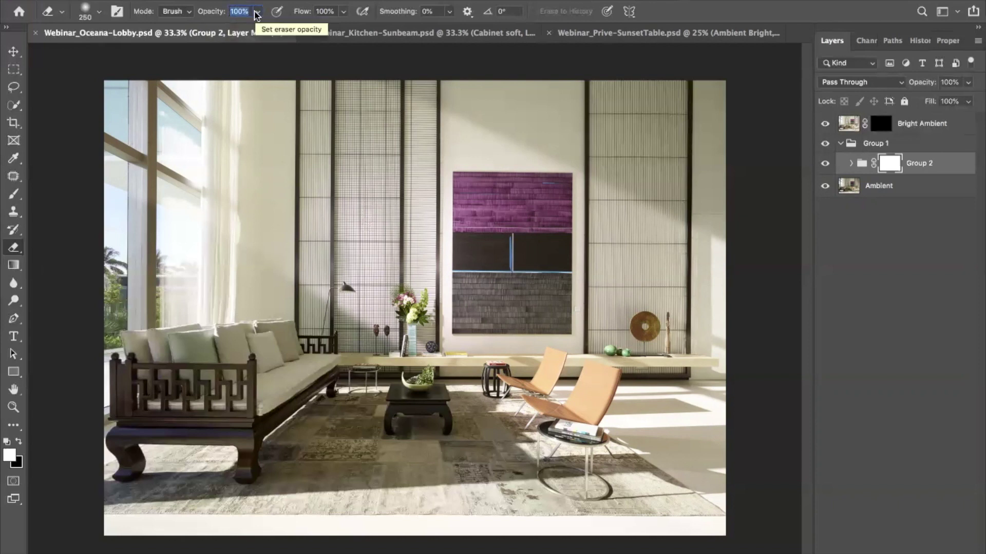
{"action": "type", "text": "50"}
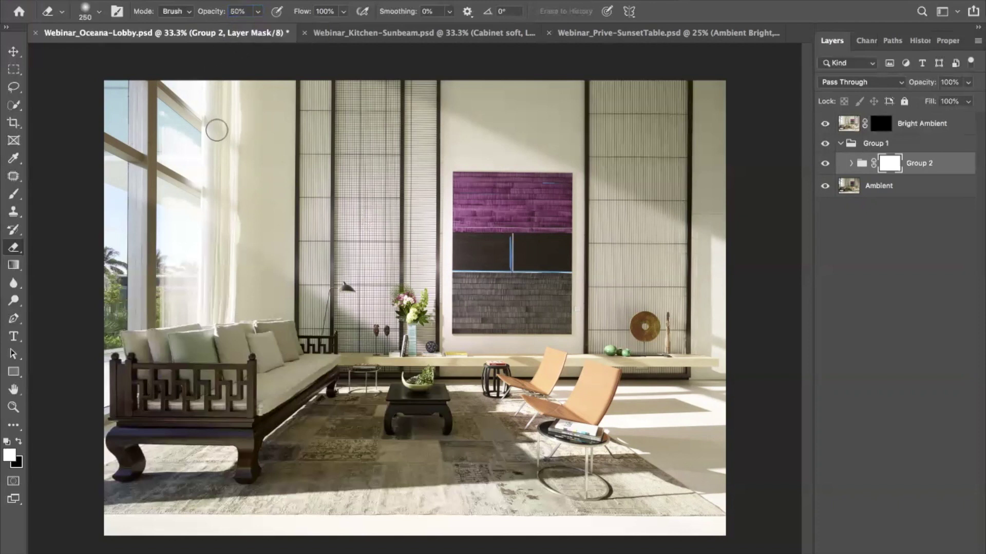
Undo the last stroke and erase a straight diagonal shadow into Group 2's mask at 175 px
{"action": "right_click", "coordinate": [227, 158]}
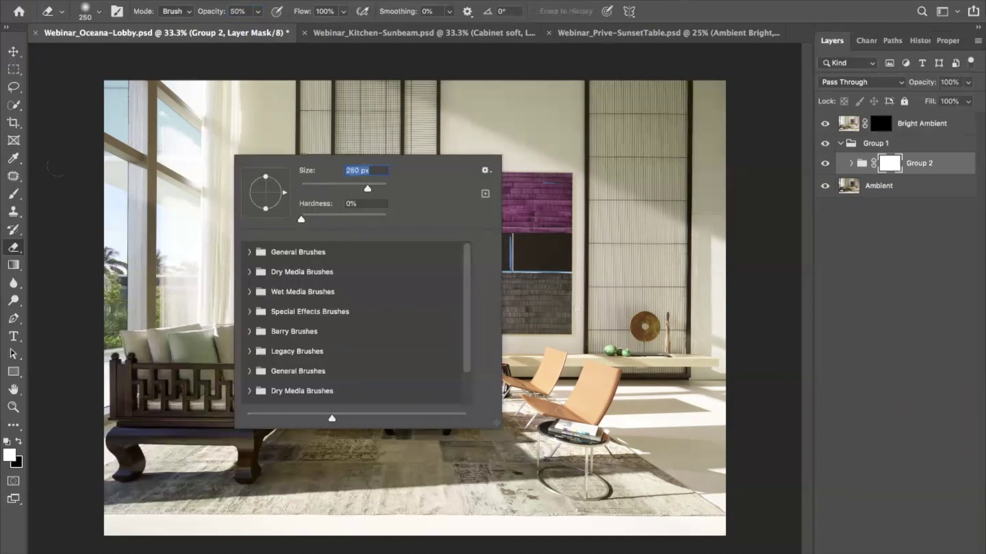
{"action": "left_click", "coordinate": [209, 128]}
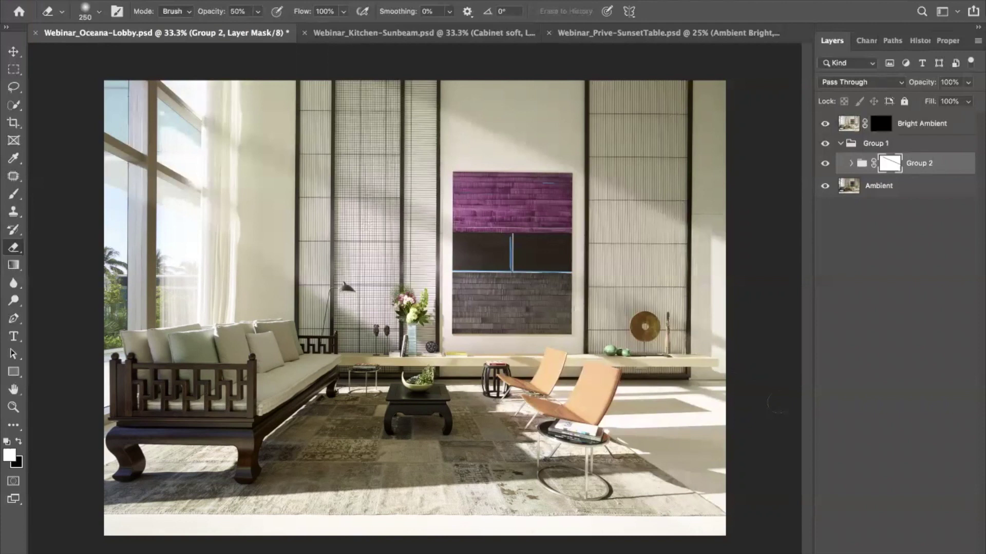
{"action": "key", "text": "ctrl+z"}
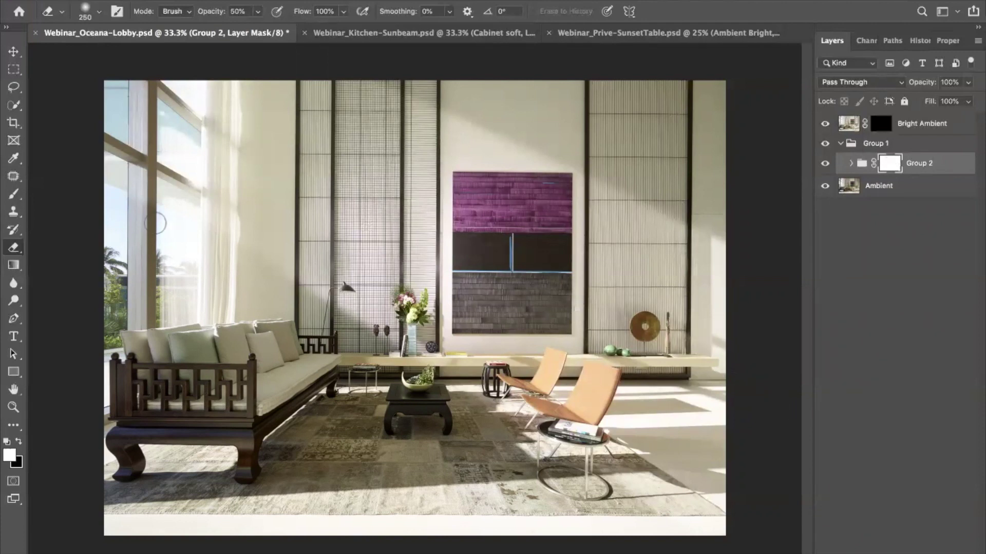
{"action": "key", "text": "bracketleft"}
{"action": "key", "text": "bracketleft"}
{"action": "left_click", "coordinate": [724, 352], "text": "shift"}
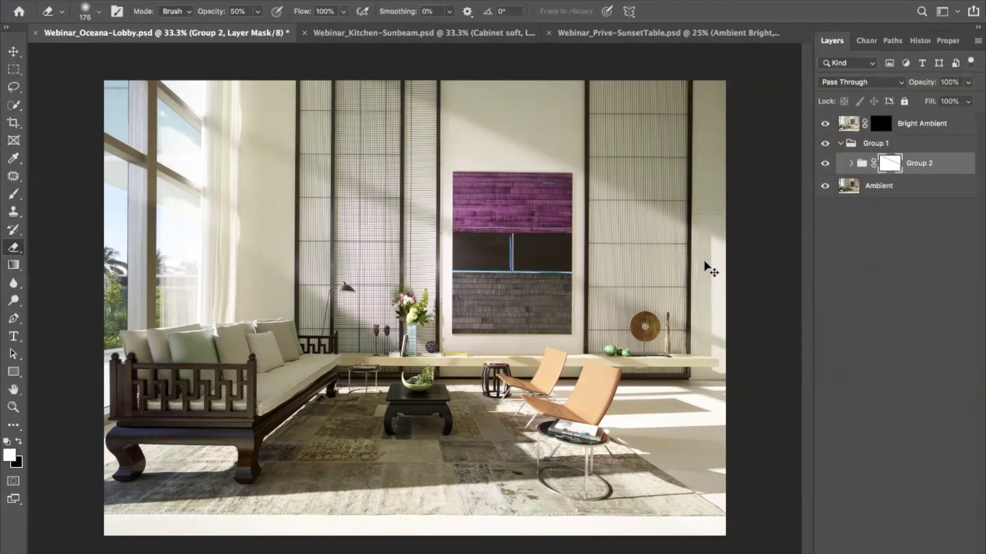
Undo that stroke and set the eraser to 400 px at about 25% opacity
{"action": "key", "text": "ctrl+z"}
{"action": "key", "text": "bracketright"}
{"action": "key", "text": "bracketright"}
{"action": "key", "text": "bracketright"}
{"action": "key", "text": "bracketright"}
{"action": "key", "text": "bracketright"}
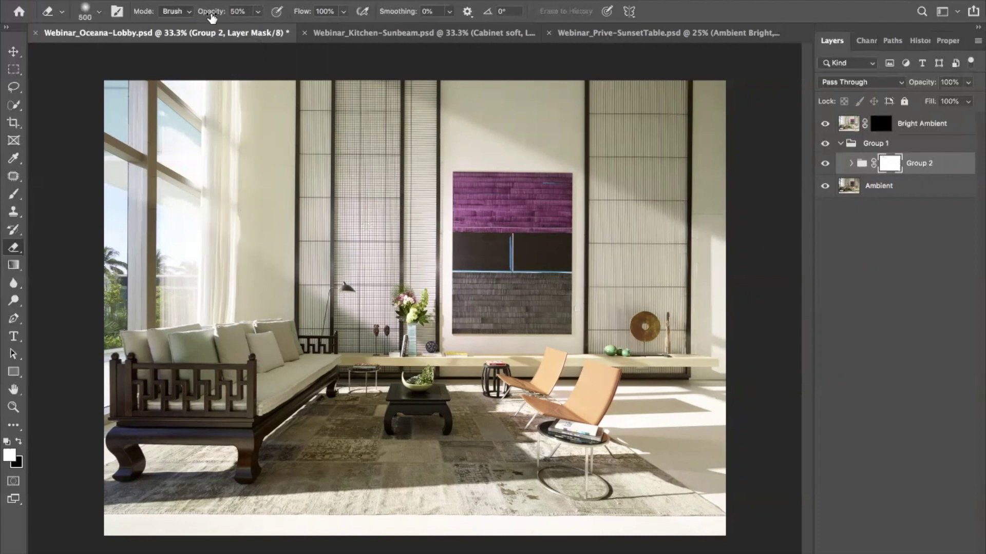
{"action": "left_click_drag", "start_coordinate": [210, 15], "coordinate": [190, 15]}
{"action": "key", "text": "bracketleft"}
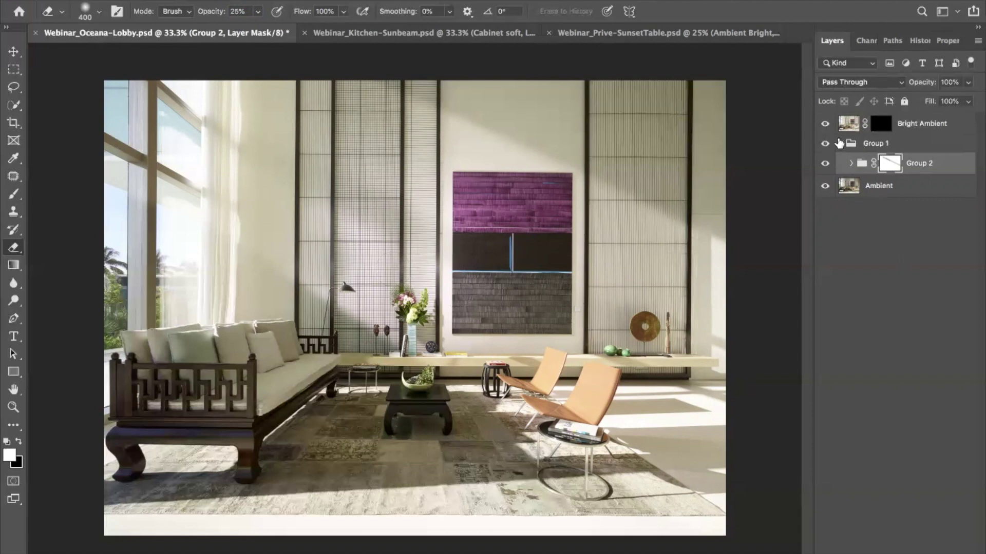
{"action": "left_click", "coordinate": [851, 163]}
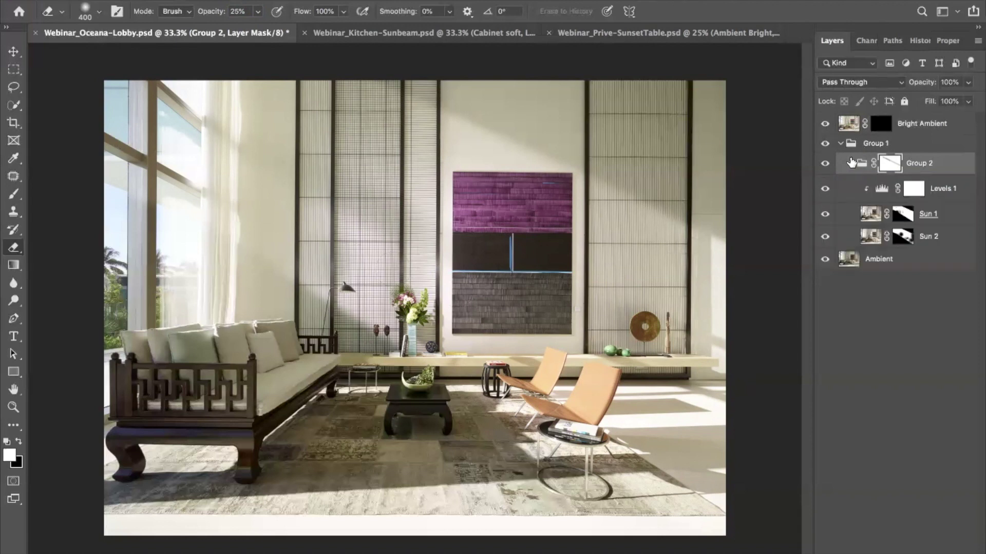
Fade Sun 1 to 91% opacity and lower Group 2's opacity to 90%
{"action": "left_click", "coordinate": [871, 214]}
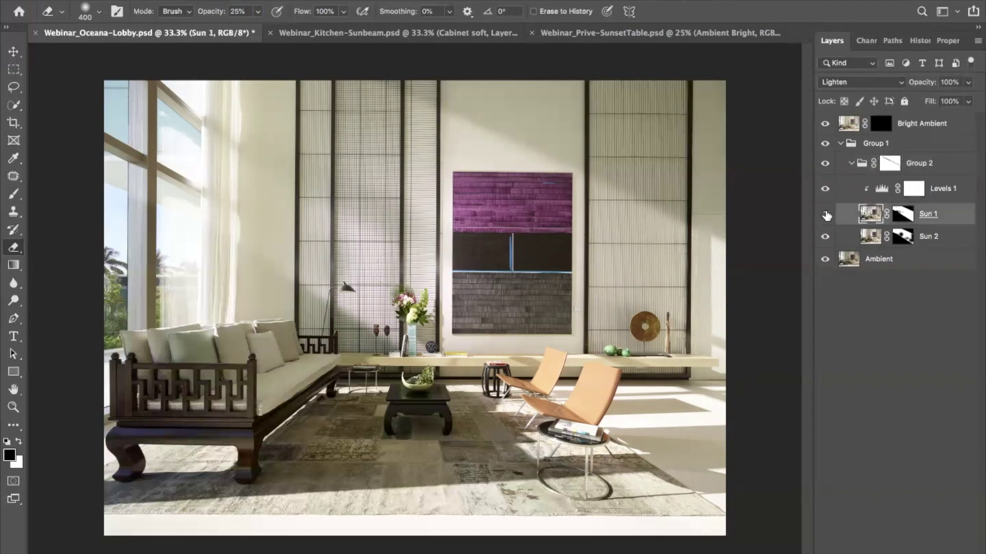
{"action": "left_click", "coordinate": [825, 214]}
{"action": "left_click", "coordinate": [825, 214]}
{"action": "left_click_drag", "start_coordinate": [921, 83], "coordinate": [912, 86]}
{"action": "left_click", "coordinate": [850, 164]}
{"action": "left_click_drag", "start_coordinate": [927, 86], "coordinate": [946, 79]}
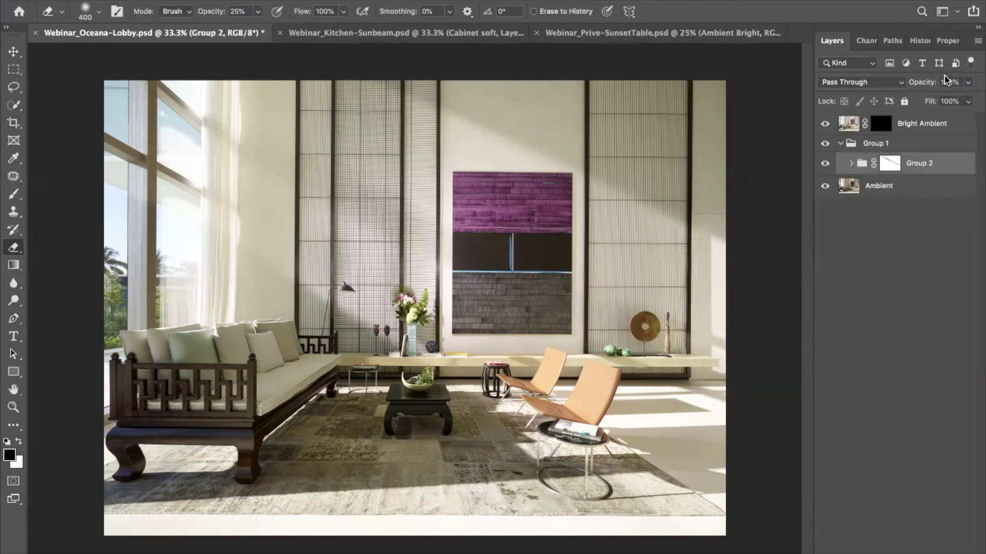
{"action": "left_click", "coordinate": [887, 127]}
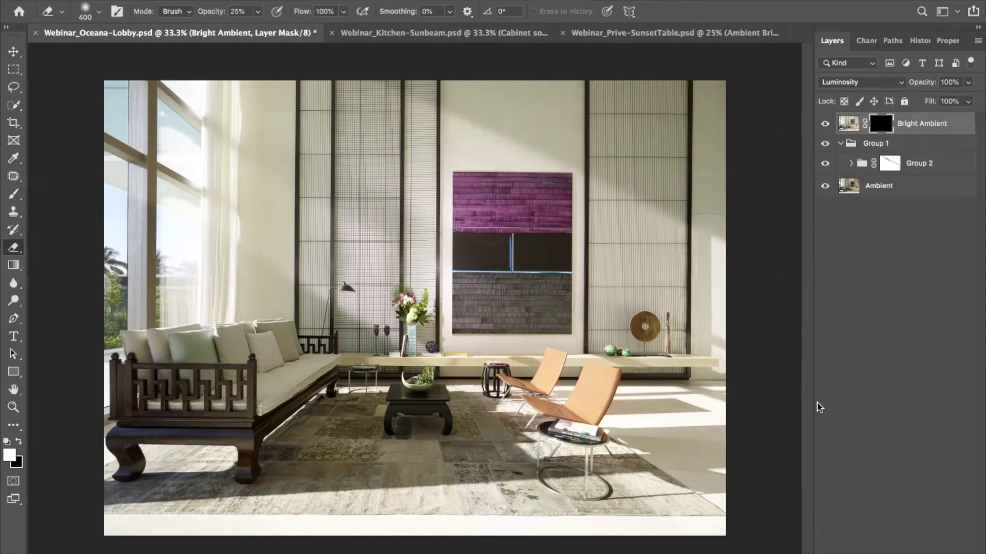
{"action": "left_click", "coordinate": [834, 83]}
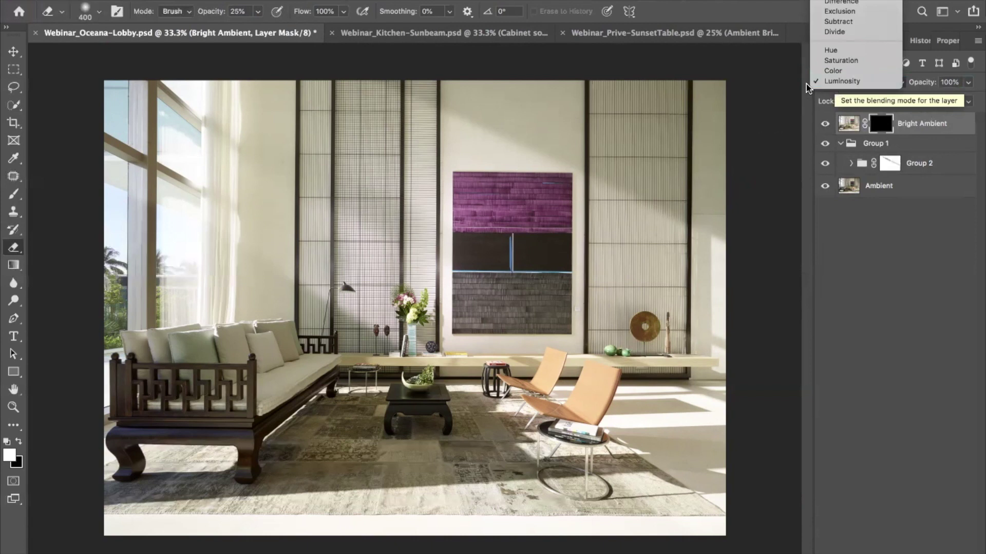
{"action": "scroll", "coordinate": [834, 84], "scroll_direction": "up", "scroll_amount": 5}
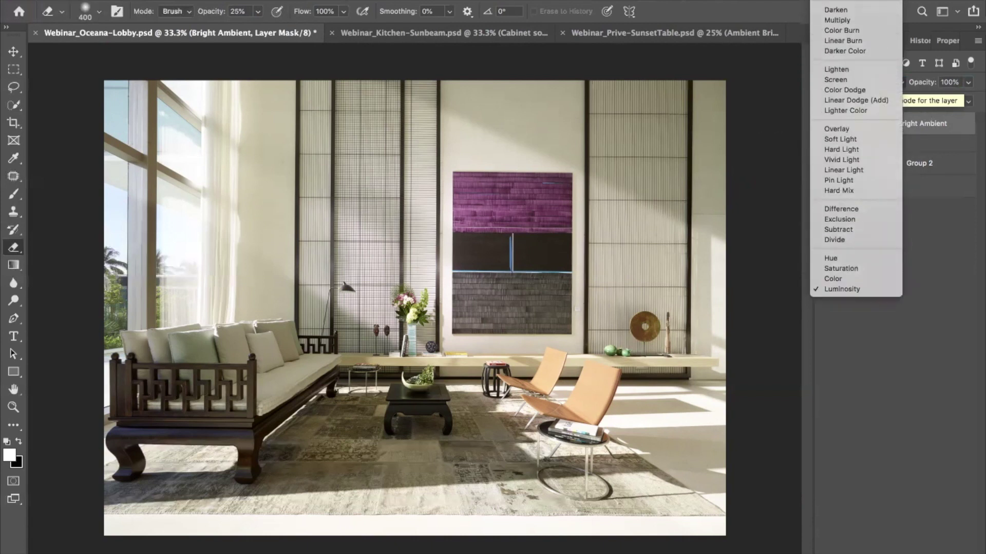
{"action": "key", "text": "Return"}
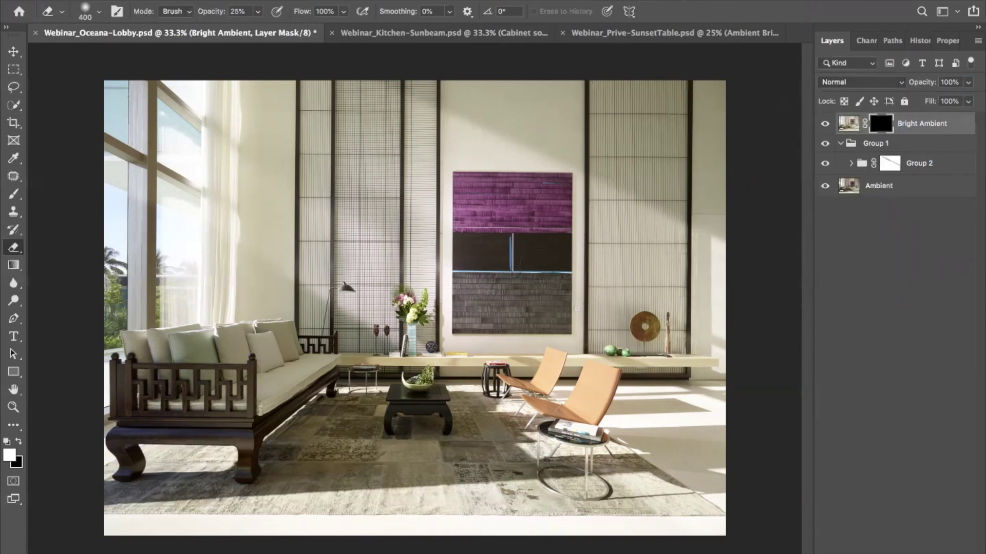
{"action": "left_click", "coordinate": [843, 84]}
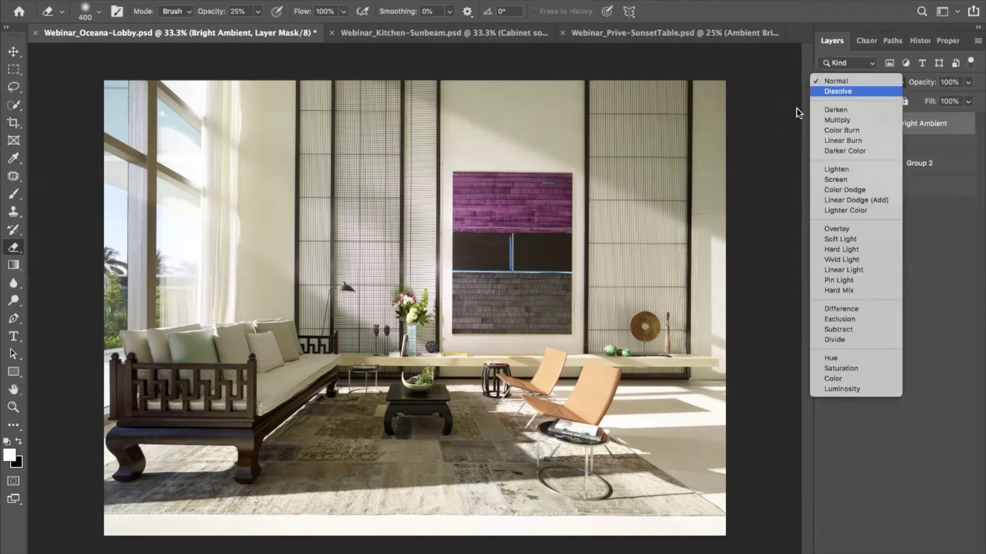
{"action": "left_click", "coordinate": [850, 390]}
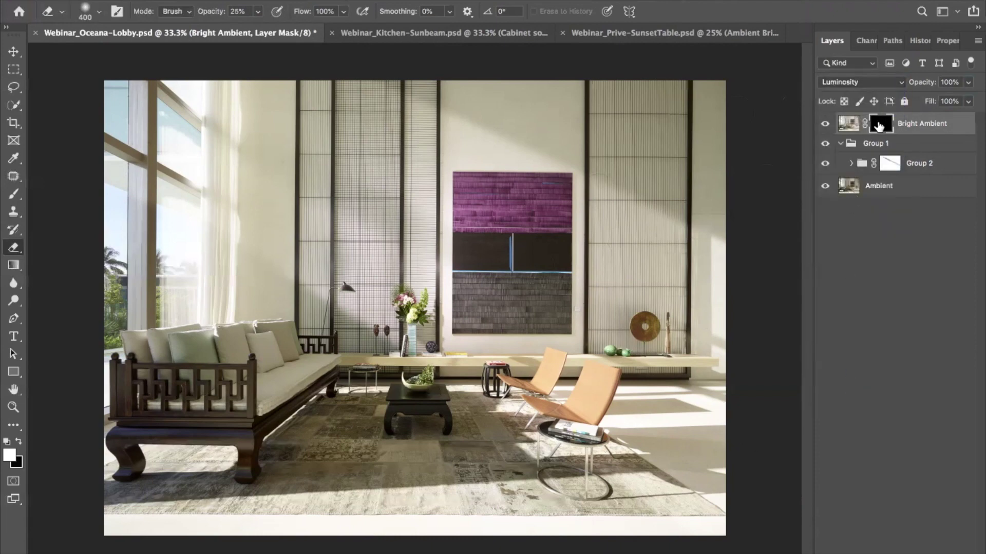
{"action": "left_click", "coordinate": [879, 125], "text": "shift"}
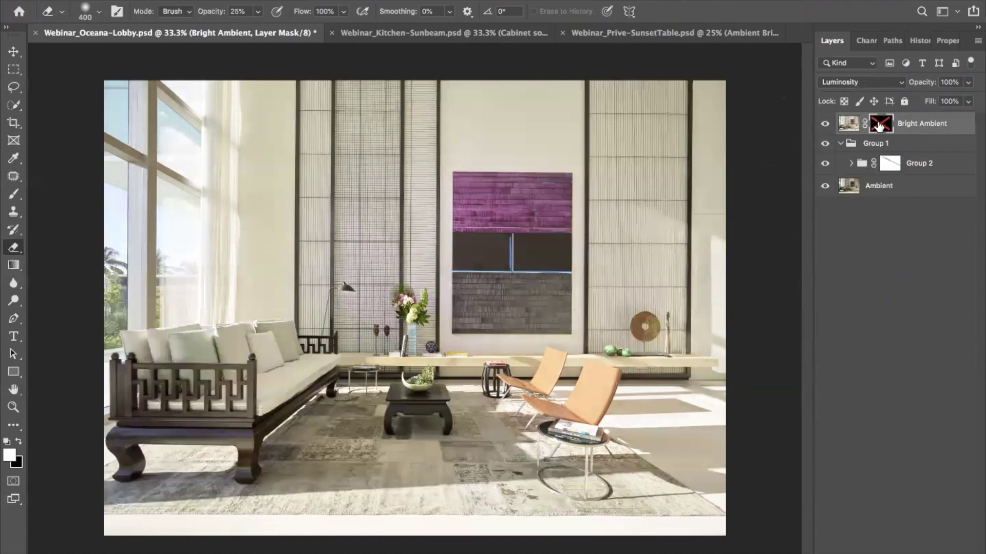
{"action": "left_click", "coordinate": [823, 82]}
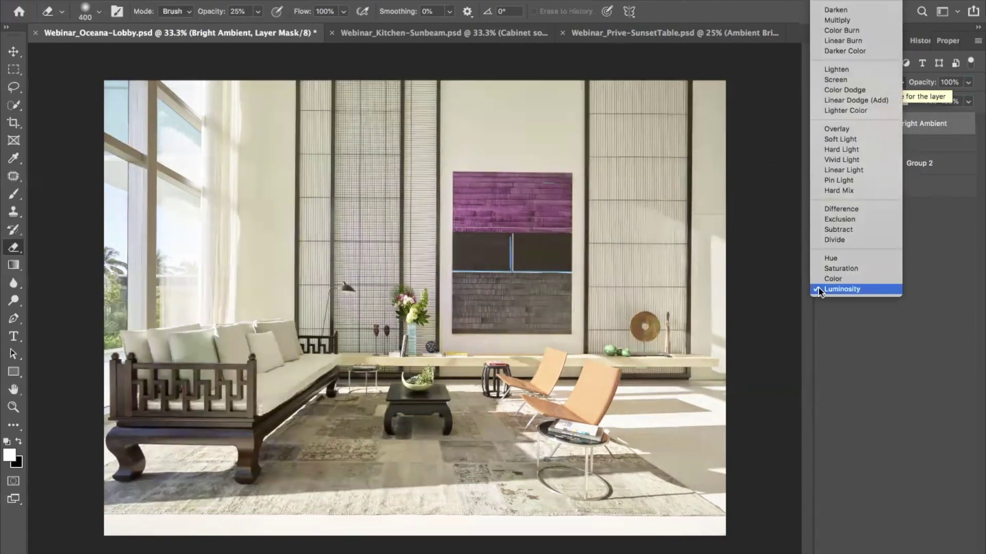
{"action": "left_click", "coordinate": [842, 289]}
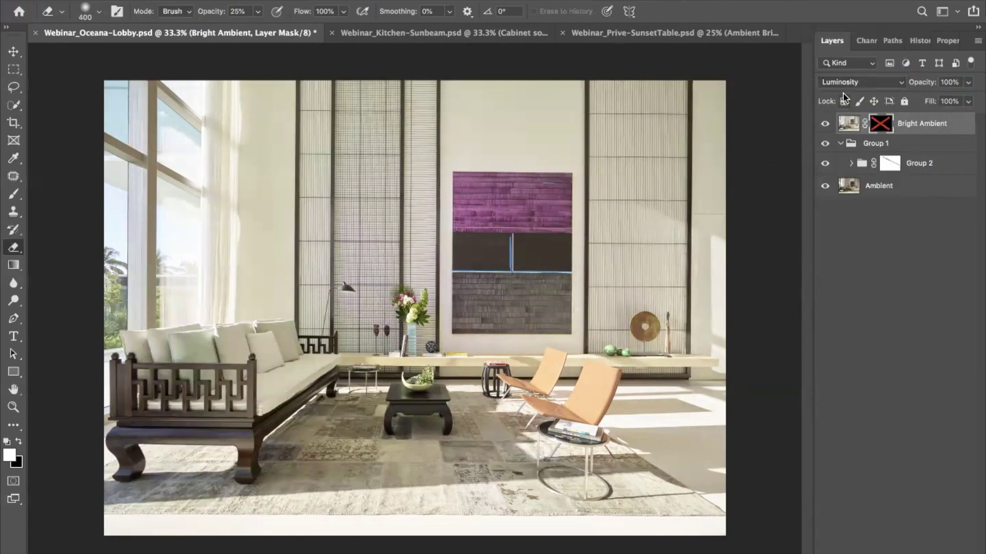
{"action": "left_click", "coordinate": [878, 125], "text": "shift"}
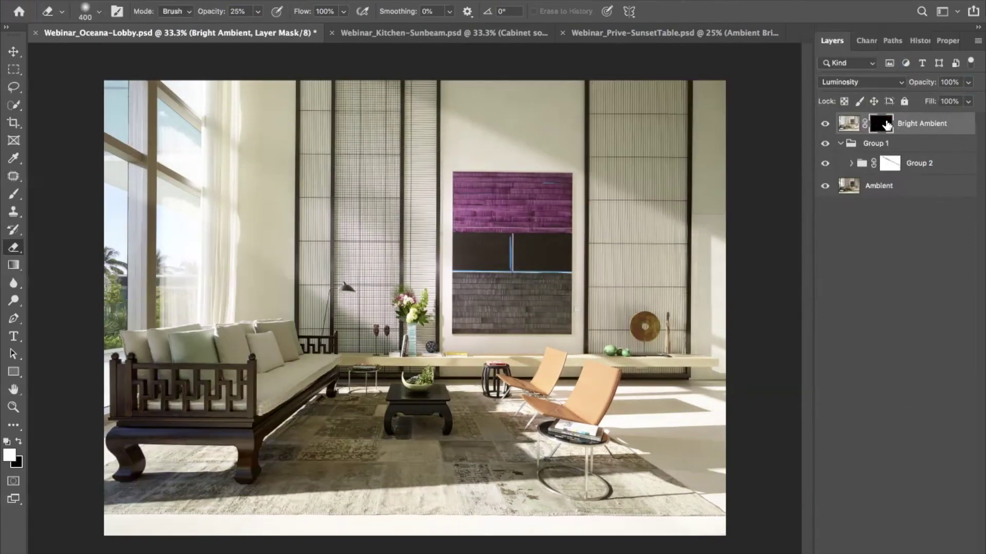
{"action": "key", "text": "b"}
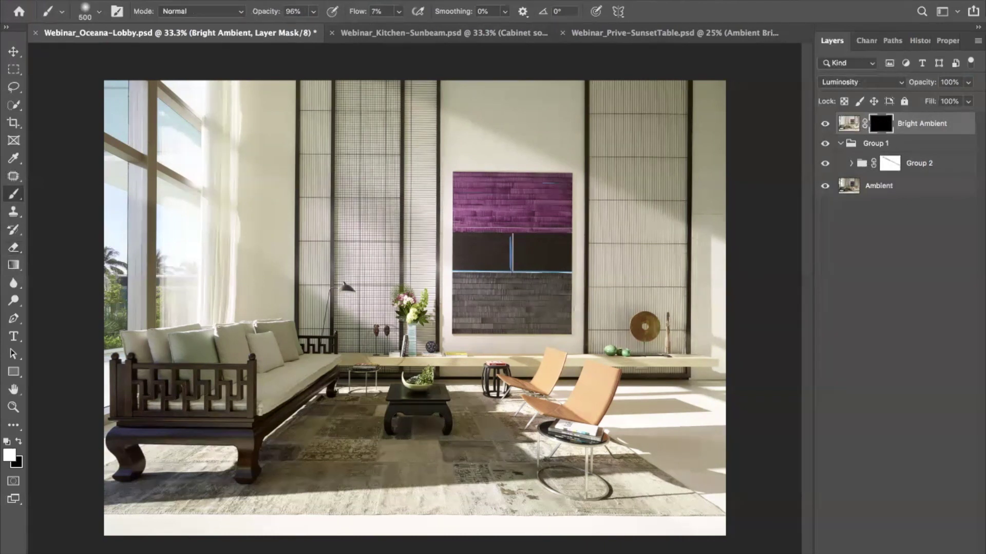
Paint white into Bright Ambient's mask near the lamp: 900–700 px brush, 100% opacity, 5% flow
{"action": "key", "text": "bracketright"}
{"action": "key", "text": "bracketright"}
{"action": "left_click", "coordinate": [302, 11]}
{"action": "type", "text": "1"}
{"action": "key", "text": "Tab"}
{"action": "key", "text": "Return"}
{"action": "key", "text": "bracketleft"}
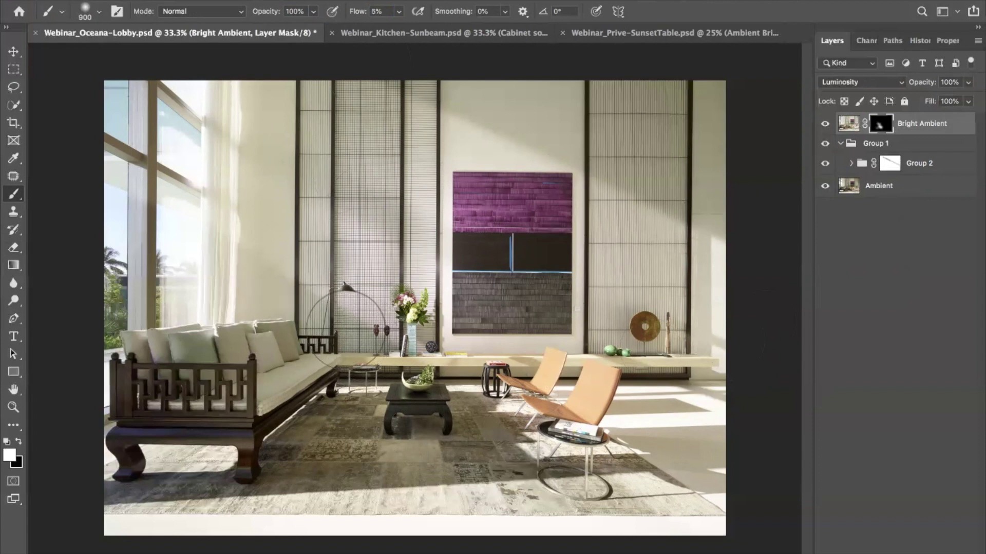
{"action": "key", "text": "bracketleft"}
{"action": "key", "text": "bracketleft"}
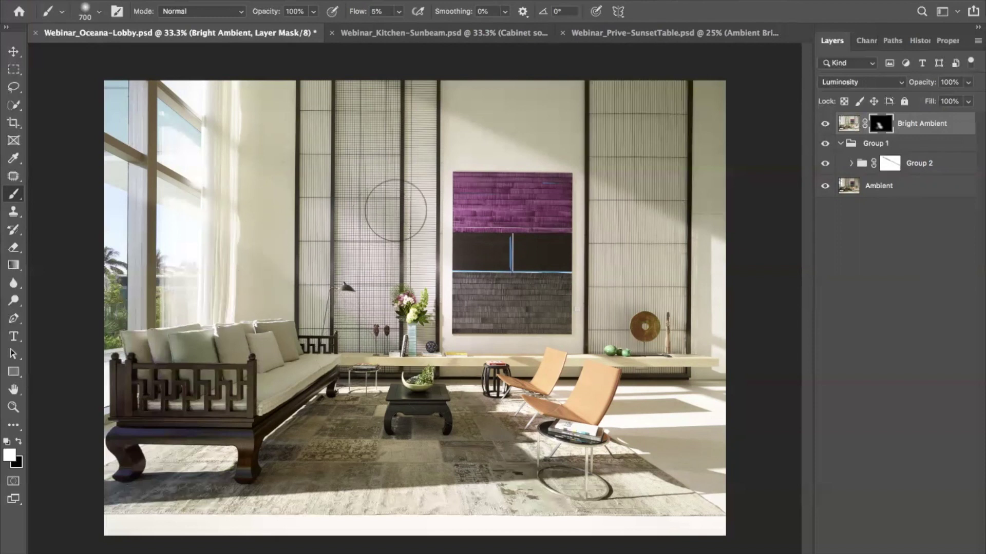
Expand Group 2, toggle Sun 1 off and on to judge it, and select its mask
{"action": "left_click", "coordinate": [851, 163]}
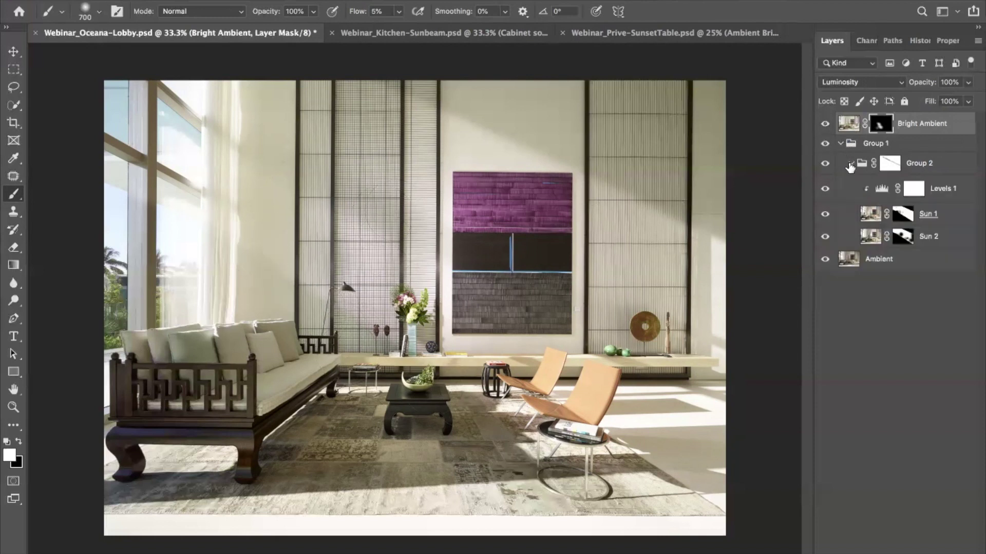
{"action": "left_click", "coordinate": [825, 214]}
{"action": "left_click", "coordinate": [825, 214]}
{"action": "left_click", "coordinate": [899, 214]}
Erase Sun 1's mask over the right sunlit floor with a 1200 px, low-flow eraser, comparing mask on/off
{"action": "key", "text": "e"}
{"action": "key", "text": "bracketleft"}
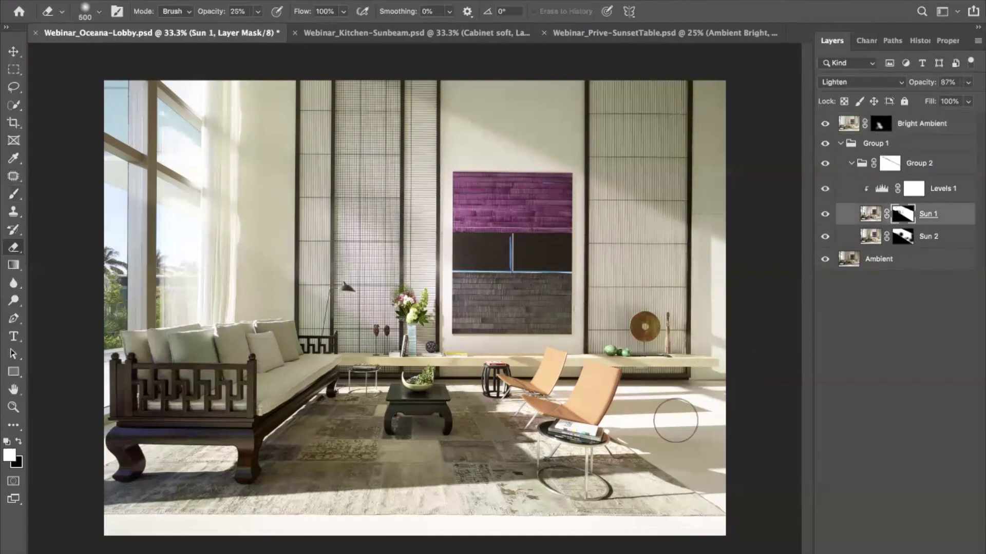
{"action": "key", "text": "bracketright"}
{"action": "key", "text": "bracketright"}
{"action": "key", "text": "bracketright"}
{"action": "key", "text": "bracketright"}
{"action": "key", "text": "bracketright"}
{"action": "key", "text": "bracketright"}
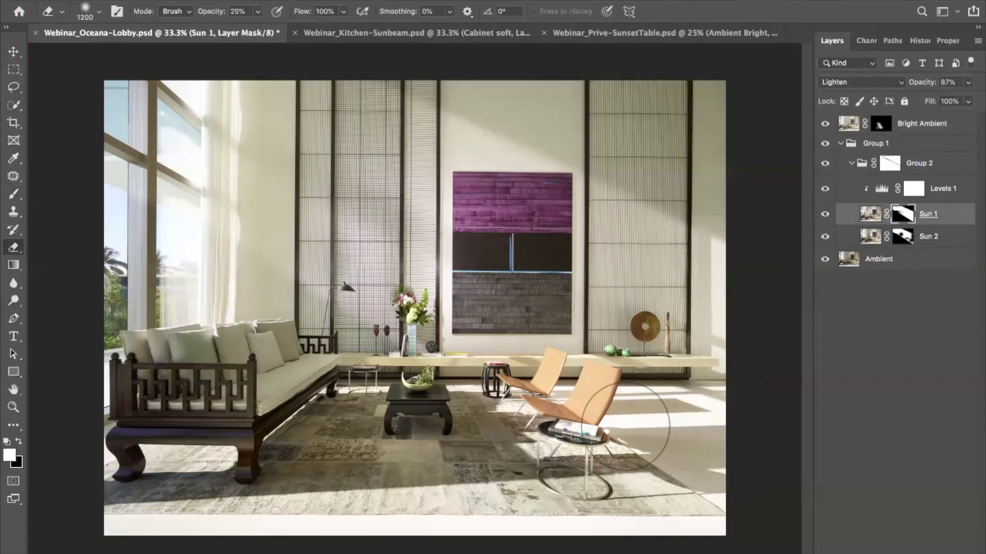
{"action": "left_click_drag", "start_coordinate": [635, 420], "coordinate": [702, 463]}
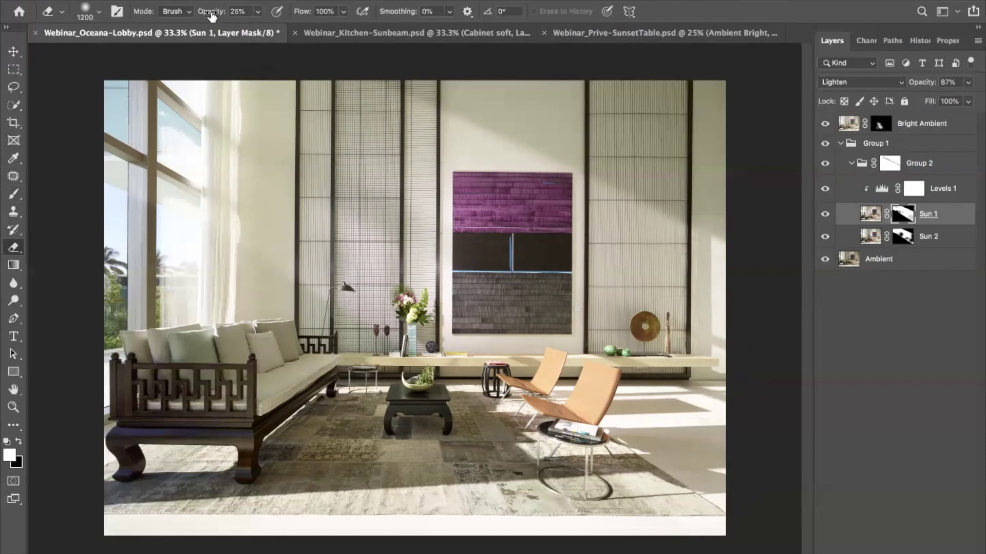
{"action": "left_click_drag", "start_coordinate": [307, 15], "coordinate": [241, 5]}
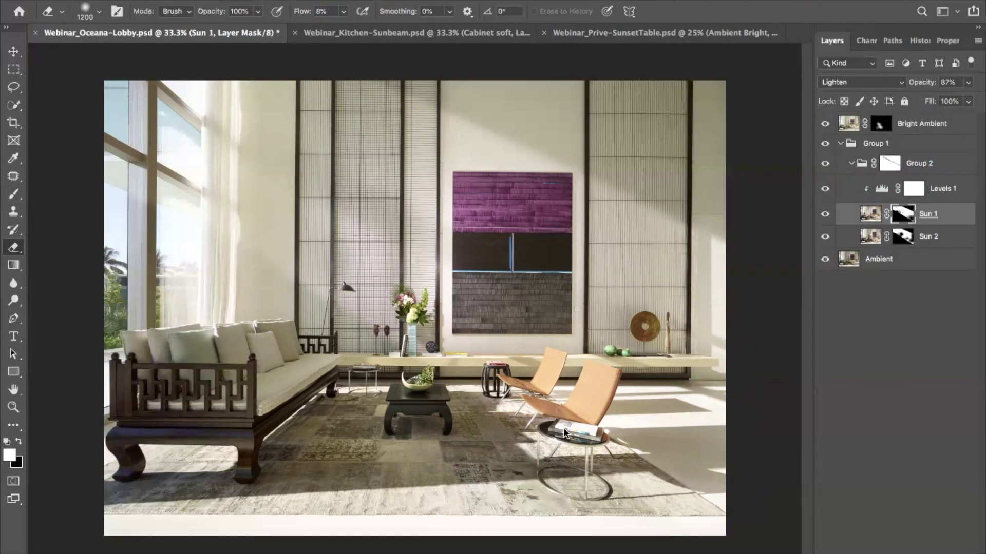
{"action": "left_click", "coordinate": [908, 215], "text": "shift"}
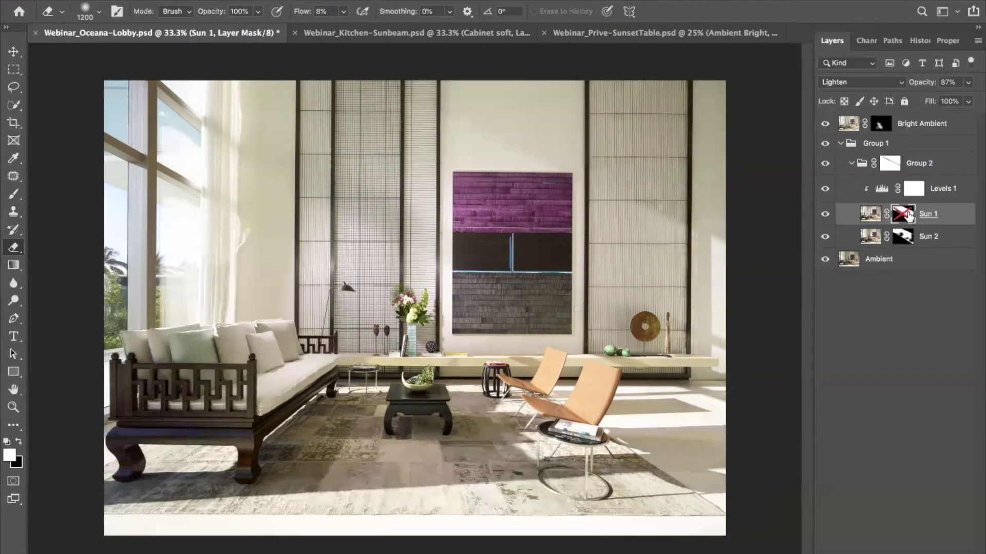
{"action": "left_click", "coordinate": [907, 216], "text": "shift"}
{"action": "left_click", "coordinate": [908, 215], "text": "shift"}
{"action": "left_click", "coordinate": [908, 214], "text": "shift"}
Paint white at 5% brush flow on Sun 1's mask across the sofa cushions, then zoom in on the sofa
{"action": "key", "text": "b"}
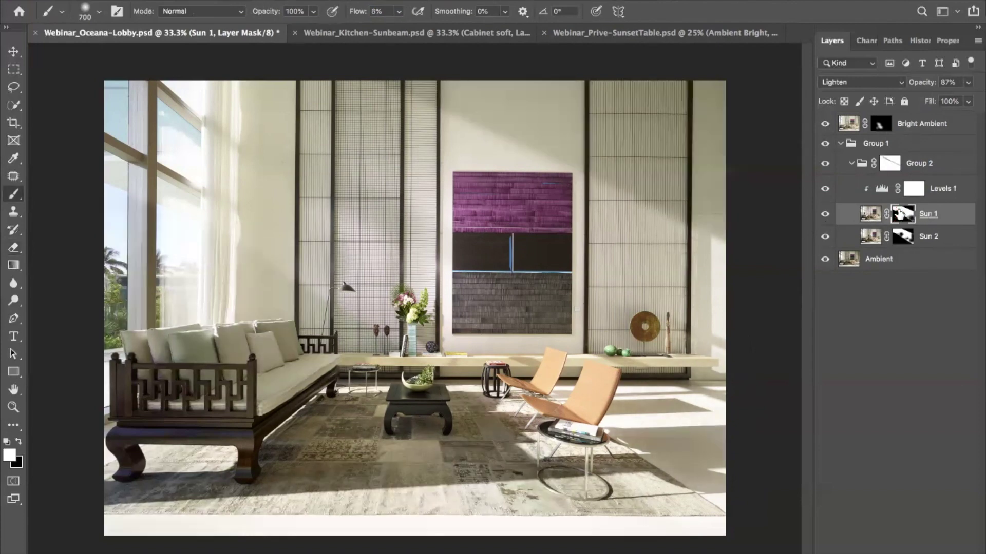
{"action": "key", "text": "shift+0"}
{"action": "key", "text": "shift+5"}
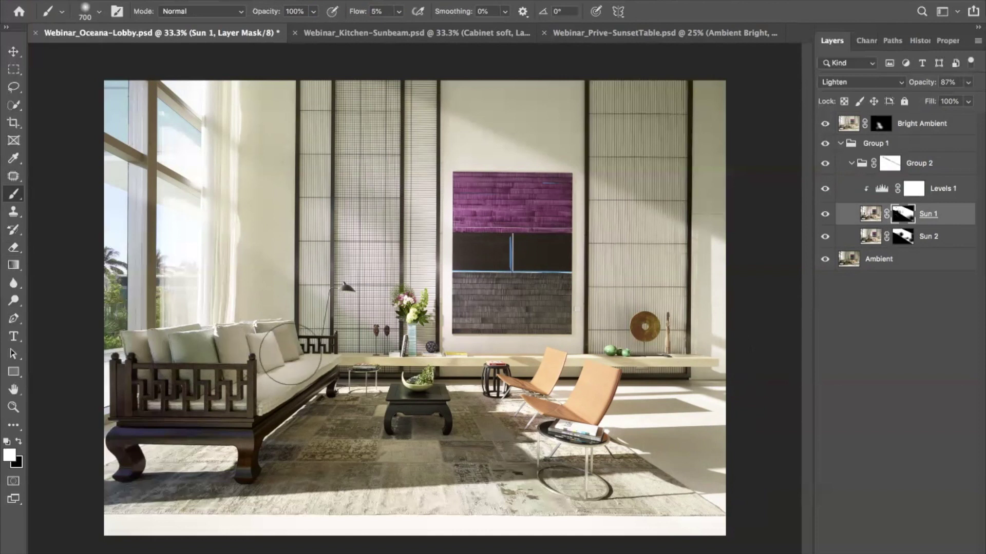
{"action": "mouse_move", "coordinate": [262, 375]}
{"action": "left_mouse_down"}
{"action": "mouse_move", "coordinate": [211, 367]}
{"action": "mouse_move", "coordinate": [220, 369]}
{"action": "left_mouse_up"}
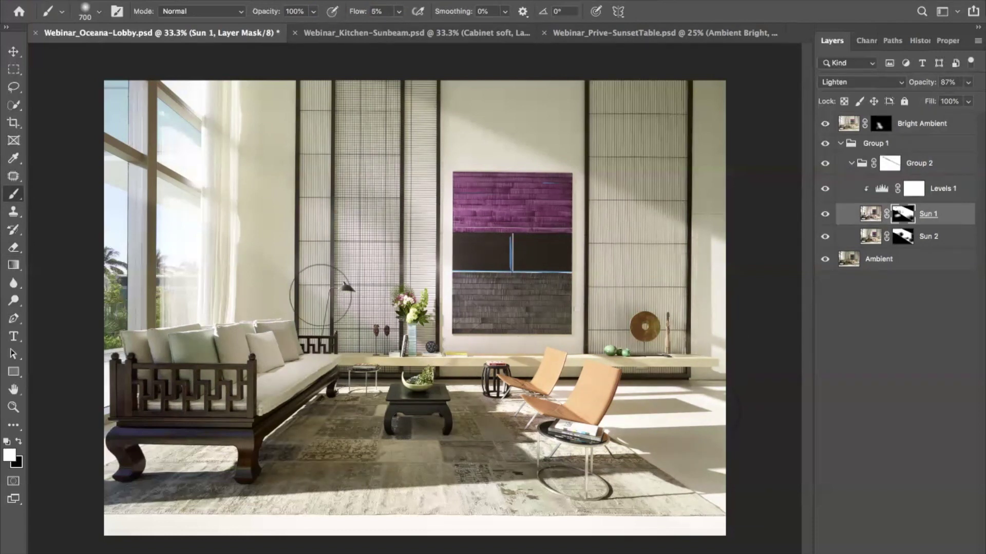
{"action": "mouse_move", "coordinate": [269, 358]}
{"action": "left_mouse_down"}
{"action": "mouse_move", "coordinate": [191, 344]}
{"action": "mouse_move", "coordinate": [196, 358]}
{"action": "mouse_move", "coordinate": [221, 352]}
{"action": "mouse_move", "coordinate": [257, 367]}
{"action": "mouse_move", "coordinate": [322, 354]}
{"action": "left_mouse_up"}
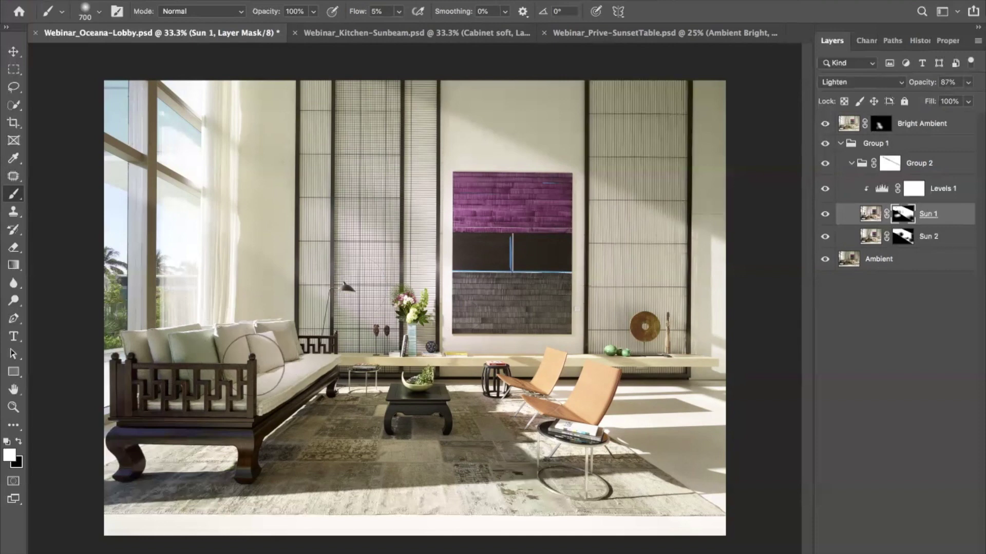
{"action": "left_click_drag", "start_coordinate": [280, 368], "coordinate": [476, 303]}
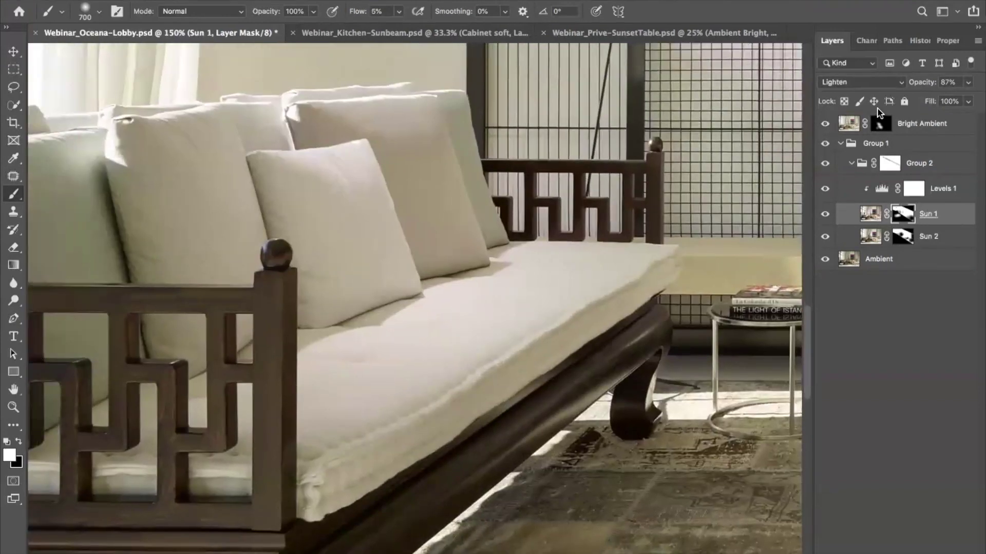
Target Bright Ambient's layer mask with a smaller brush for the cushion, then zoom out to the whole lobby
{"action": "left_click", "coordinate": [880, 124]}
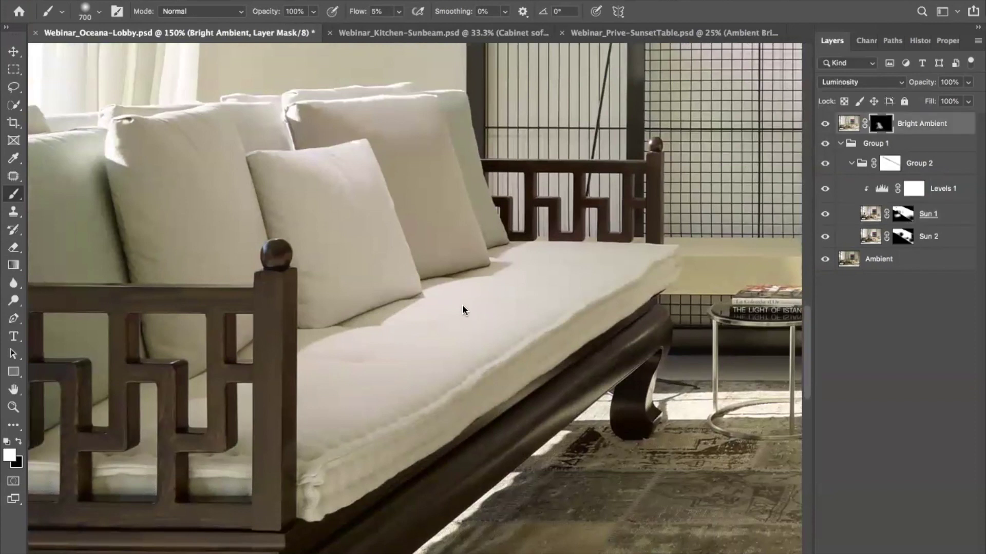
{"action": "key", "text": "bracketleft"}
{"action": "key", "text": "bracketleft"}
{"action": "key", "text": "bracketleft"}
{"action": "key", "text": "bracketleft"}
{"action": "key", "text": "bracketleft"}
{"action": "key", "text": "bracketleft"}
{"action": "key", "text": "bracketleft"}
{"action": "key", "text": "bracketleft"}
{"action": "key", "text": "bracketleft"}
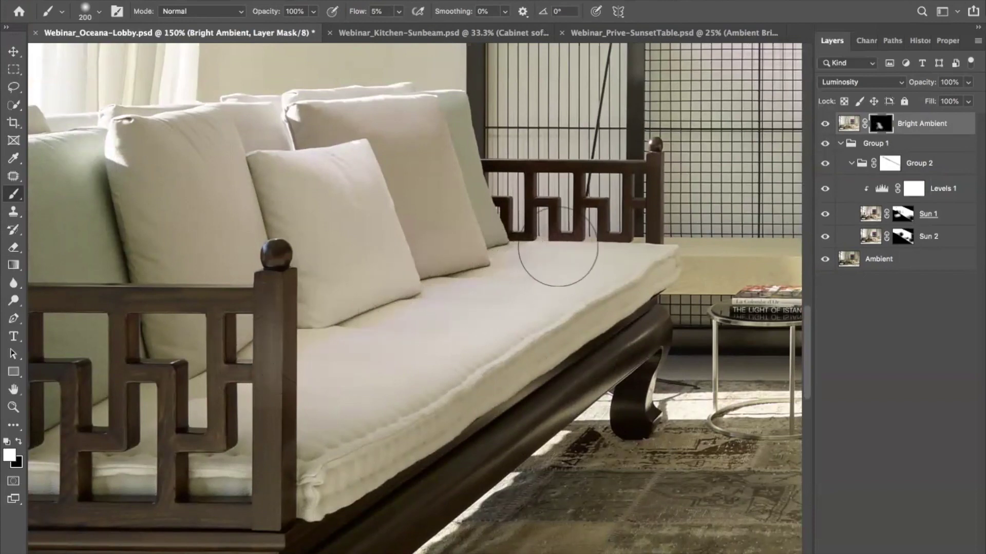
{"action": "key", "text": "super+minus"}
{"action": "key", "text": "super+minus"}
{"action": "key", "text": "super+minus"}
{"action": "key", "text": "super+minus"}
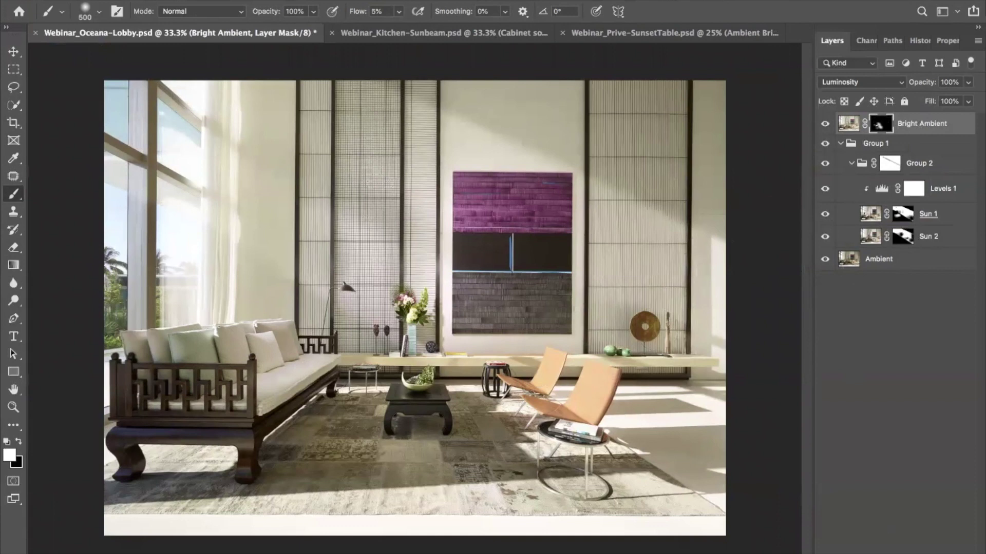
Add a Hue/Saturation adjustment and sample the wall to set Yellows to Hue -2, Saturation -24
{"action": "left_click", "coordinate": [904, 551]}
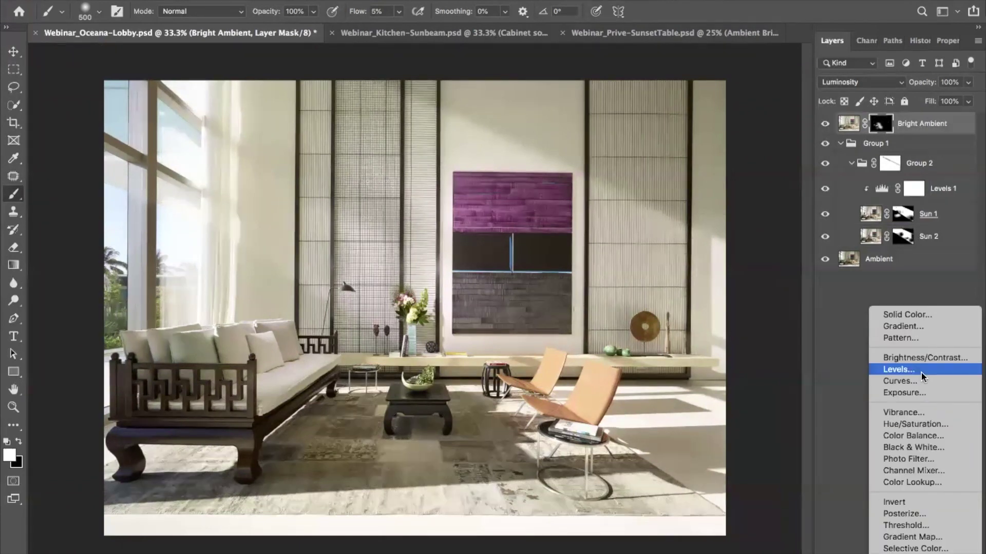
{"action": "left_click", "coordinate": [909, 424]}
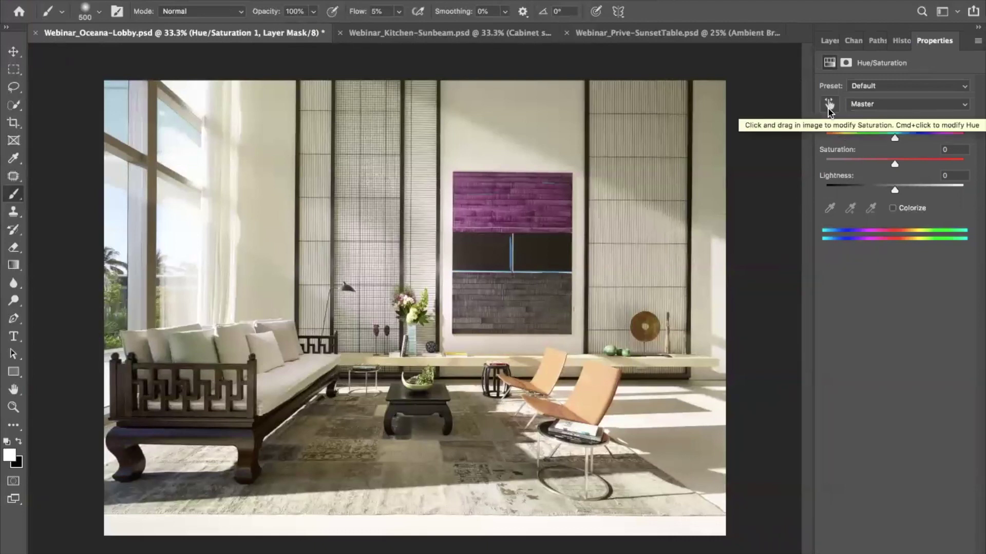
{"action": "left_click", "coordinate": [828, 108]}
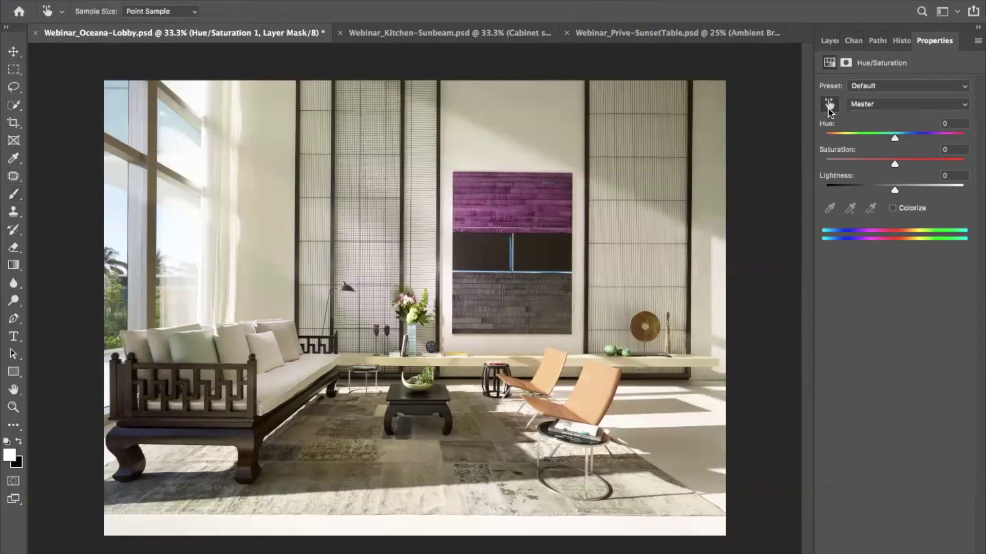
{"action": "left_click", "coordinate": [487, 169]}
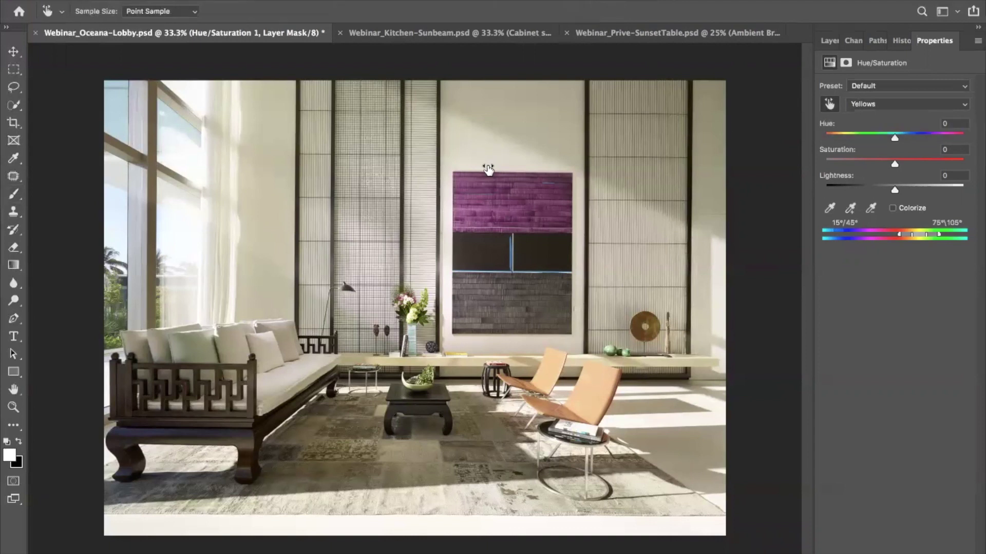
{"action": "left_click_drag", "start_coordinate": [487, 169], "coordinate": [507, 165]}
{"action": "left_click_drag", "start_coordinate": [447, 163], "coordinate": [493, 160]}
{"action": "left_click_drag", "start_coordinate": [884, 161], "coordinate": [880, 163]}
Toggle the Hue/Saturation adjustment off and on twice to compare its effect
{"action": "left_click", "coordinate": [824, 42]}
{"action": "left_click", "coordinate": [824, 129]}
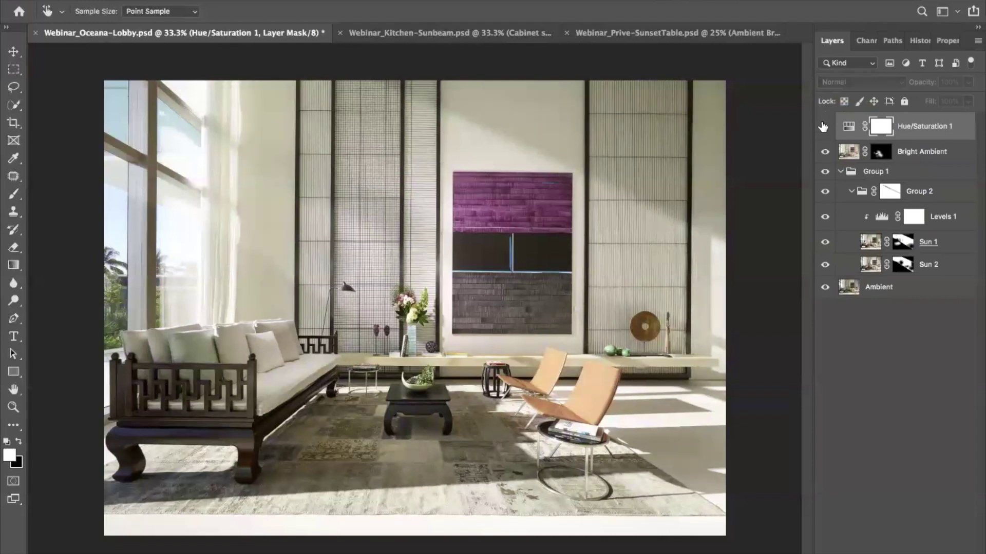
{"action": "left_click", "coordinate": [825, 127]}
{"action": "left_click", "coordinate": [825, 128]}
{"action": "left_click", "coordinate": [825, 128]}
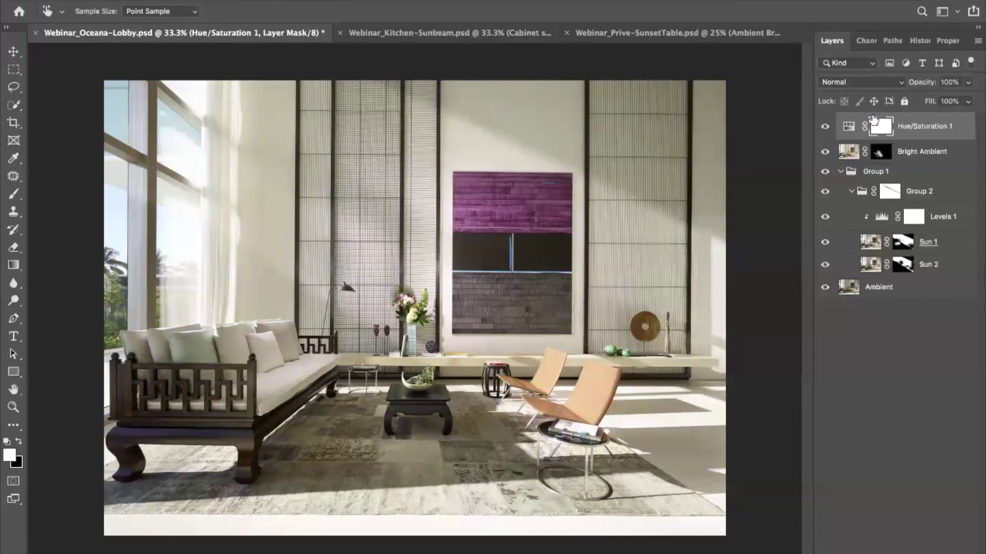
Erase the Hue/Saturation mask over the rug area, shrinking the eraser to 800 px
{"action": "key", "text": "e"}
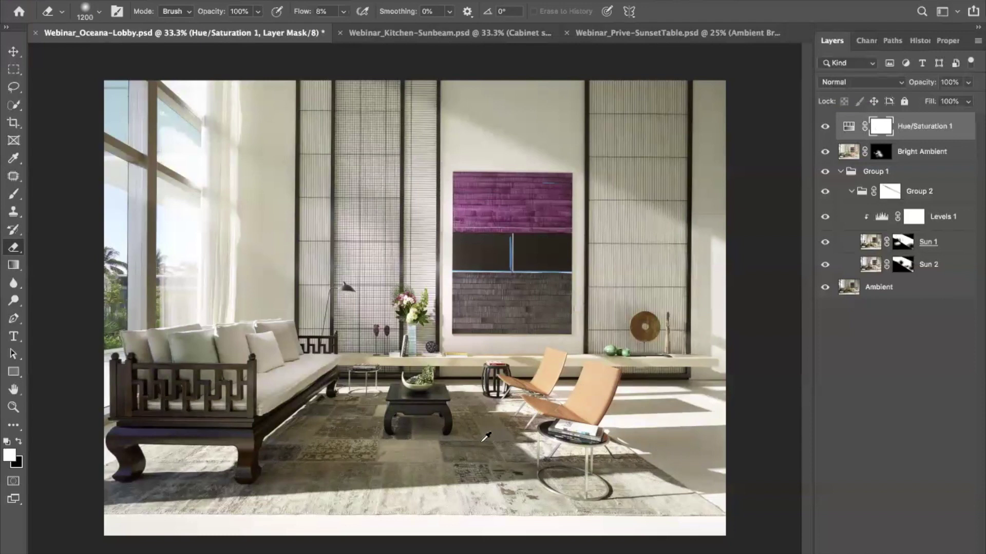
{"action": "left_click", "coordinate": [356, 421]}
{"action": "key", "text": "bracketleft"}
{"action": "key", "text": "bracketleft"}
{"action": "key", "text": "bracketleft"}
{"action": "key", "text": "bracketleft"}
{"action": "key", "text": "bracketleft"}
{"action": "key", "text": "bracketleft"}
{"action": "key", "text": "bracketleft"}
{"action": "key", "text": "bracketleft"}
{"action": "right_click", "coordinate": [880, 128]}
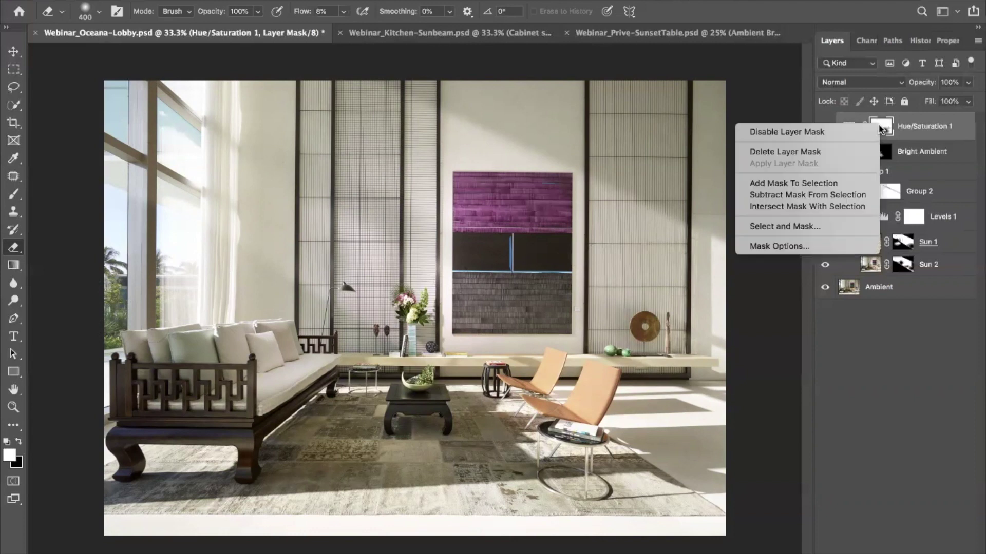
Delete the Hue/Saturation layer mask, undo the deletion, and bring up the Select menu
{"action": "left_click", "coordinate": [832, 151]}
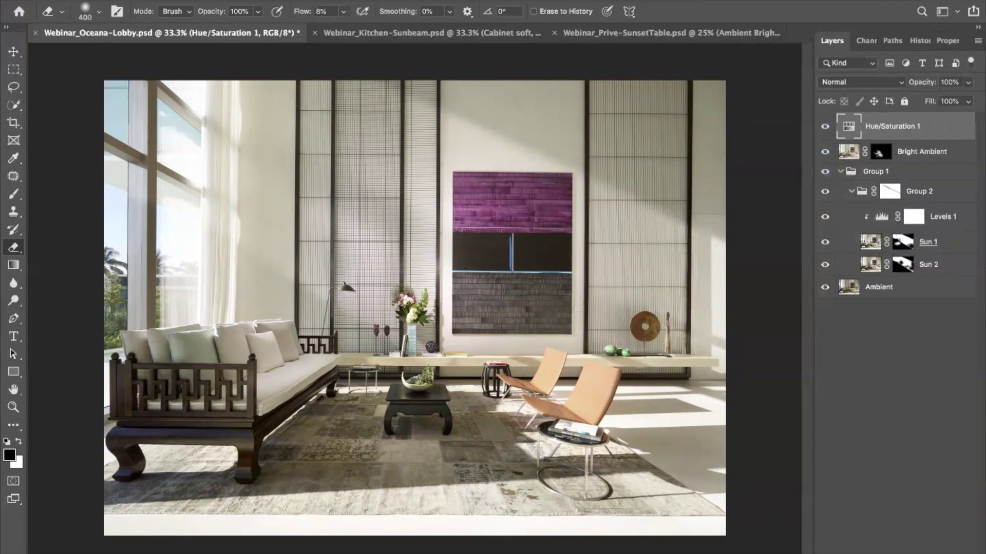
{"action": "key", "text": "ctrl+z"}
{"action": "key", "text": "x"}
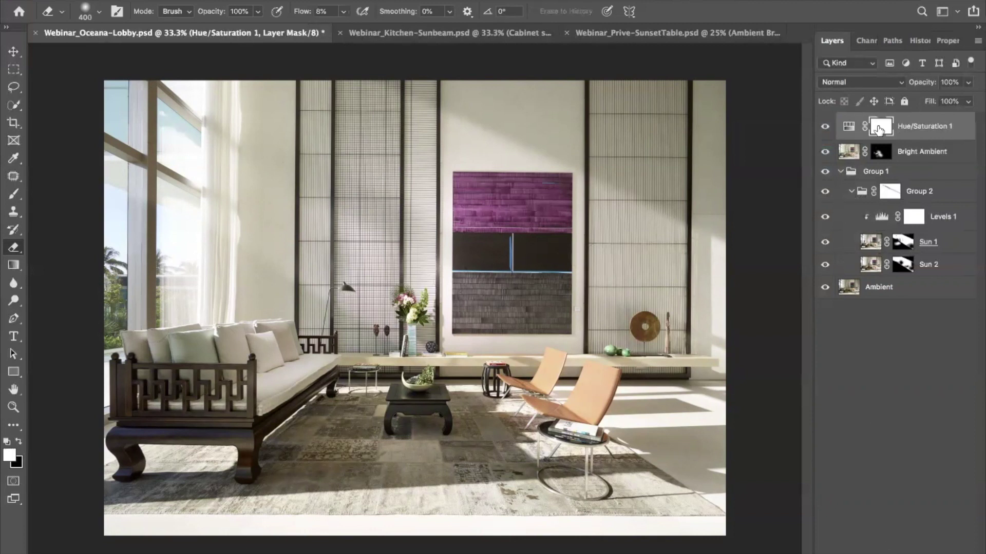
{"action": "left_click", "coordinate": [279, 0]}
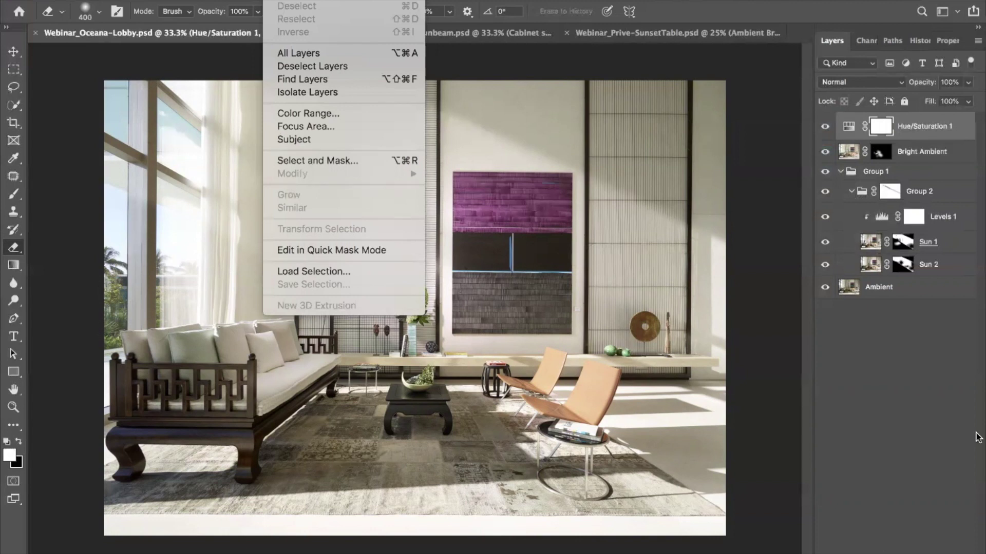
{"action": "left_click", "coordinate": [849, 423]}
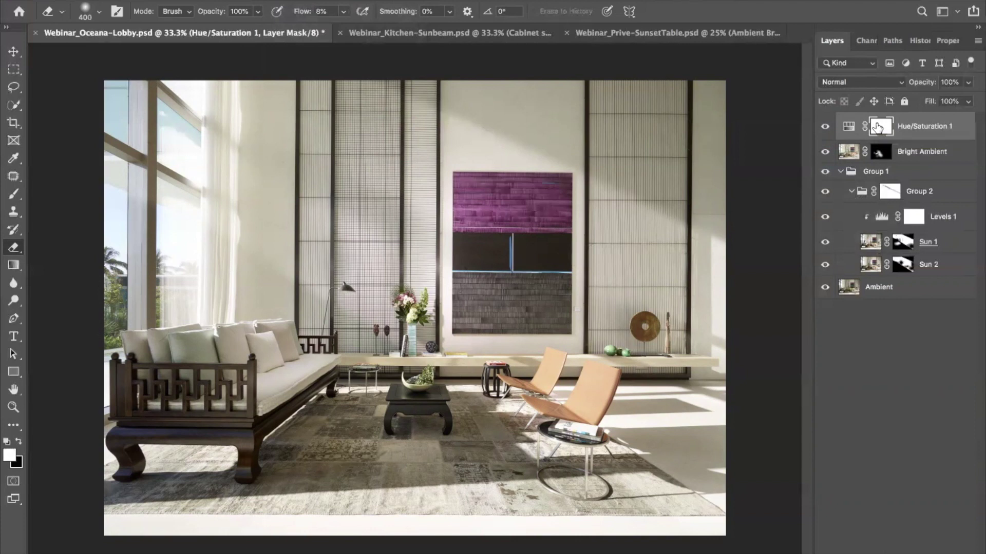
{"action": "left_click", "coordinate": [280, 0]}
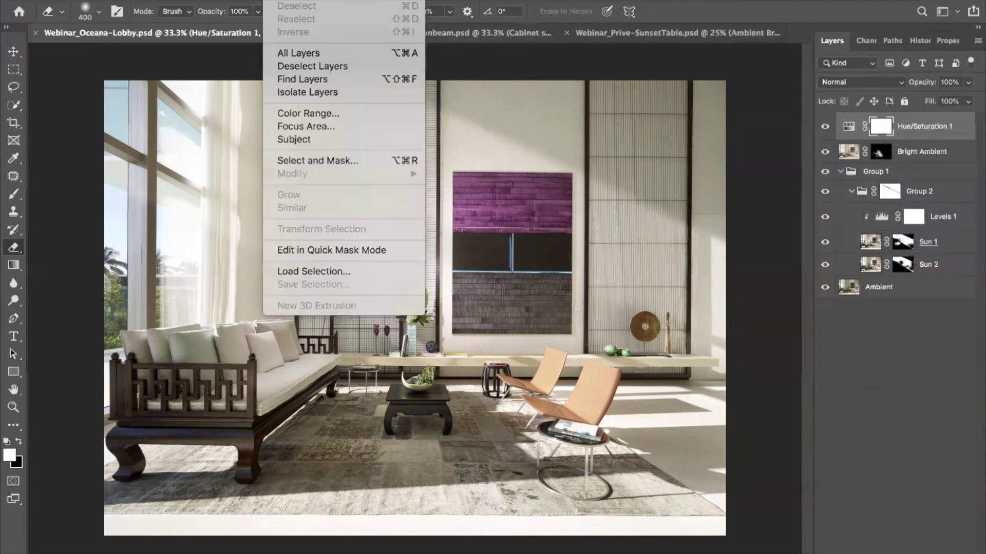
Make a Color Range selection using Sampled Colors with fuzziness 76 for the Hue/Saturation mask
{"action": "left_click", "coordinate": [308, 113]}
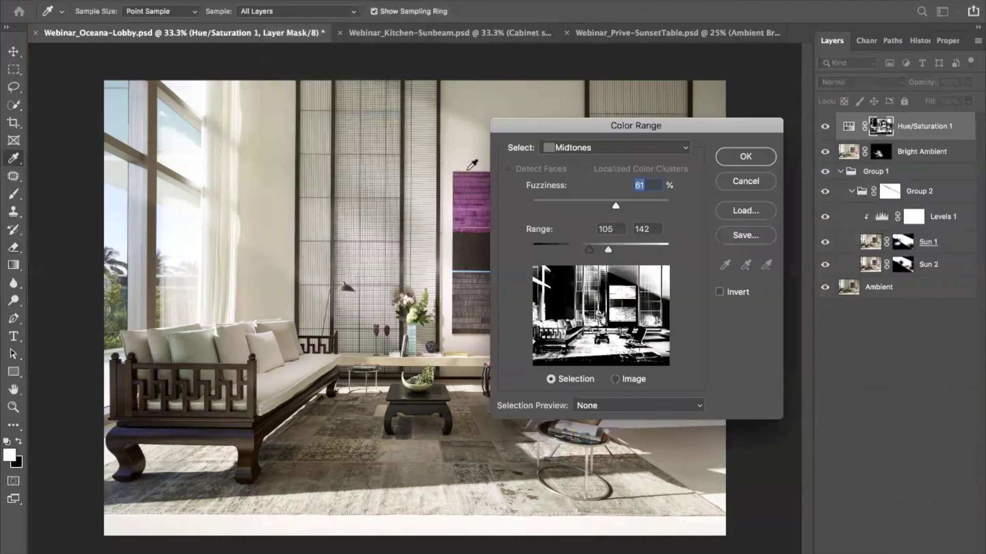
{"action": "left_click_drag", "start_coordinate": [548, 130], "coordinate": [744, 190]}
{"action": "left_click", "coordinate": [765, 211]}
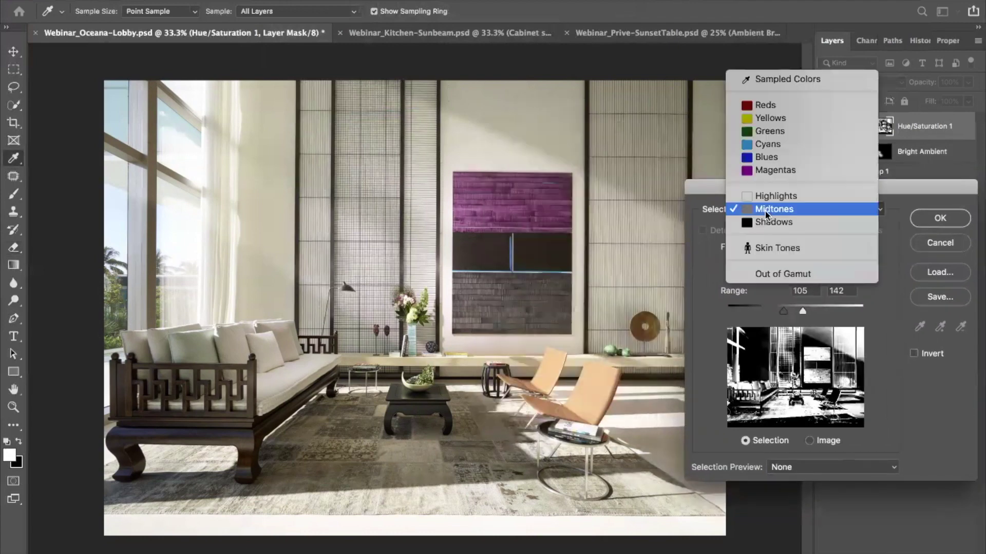
{"action": "left_click", "coordinate": [793, 77]}
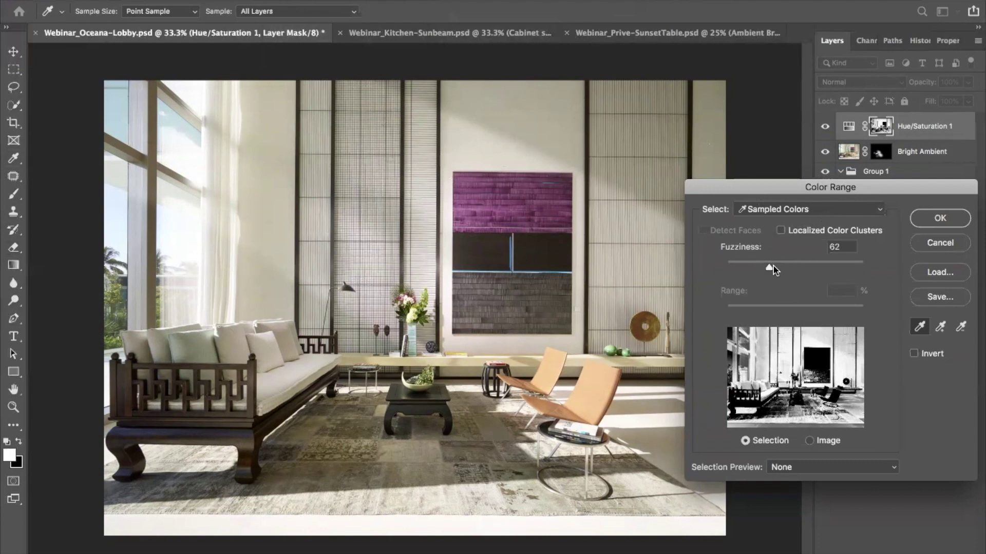
{"action": "left_click", "coordinate": [769, 268]}
{"action": "left_click", "coordinate": [777, 266]}
{"action": "left_click", "coordinate": [937, 218]}
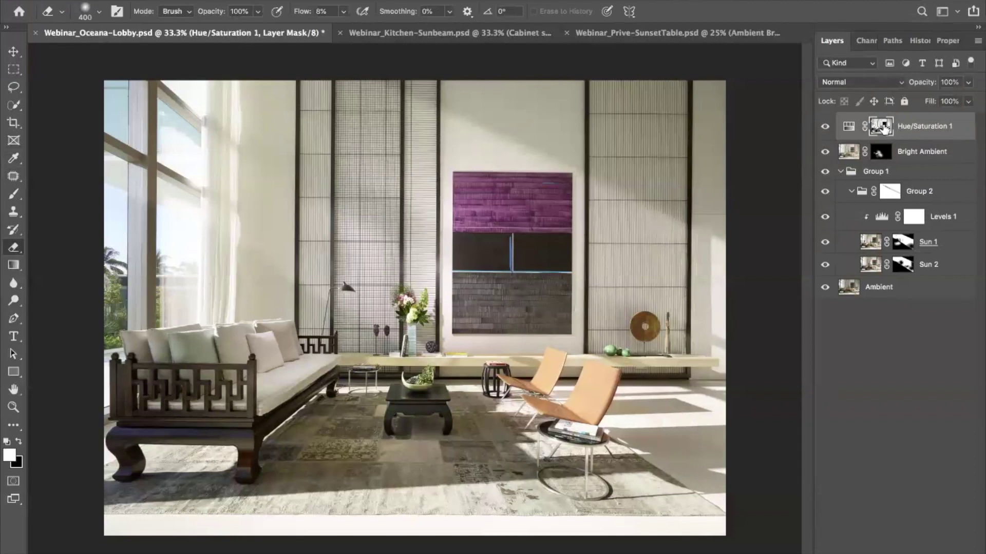
Toggle the Hue/Saturation adjustment off and on to compare, then open its settings
{"action": "left_click", "coordinate": [825, 127]}
{"action": "left_click", "coordinate": [825, 126]}
{"action": "left_click", "coordinate": [825, 127]}
{"action": "left_click", "coordinate": [825, 127]}
{"action": "left_click", "coordinate": [827, 128]}
{"action": "left_click", "coordinate": [827, 127]}
{"action": "double_click", "coordinate": [849, 127]}
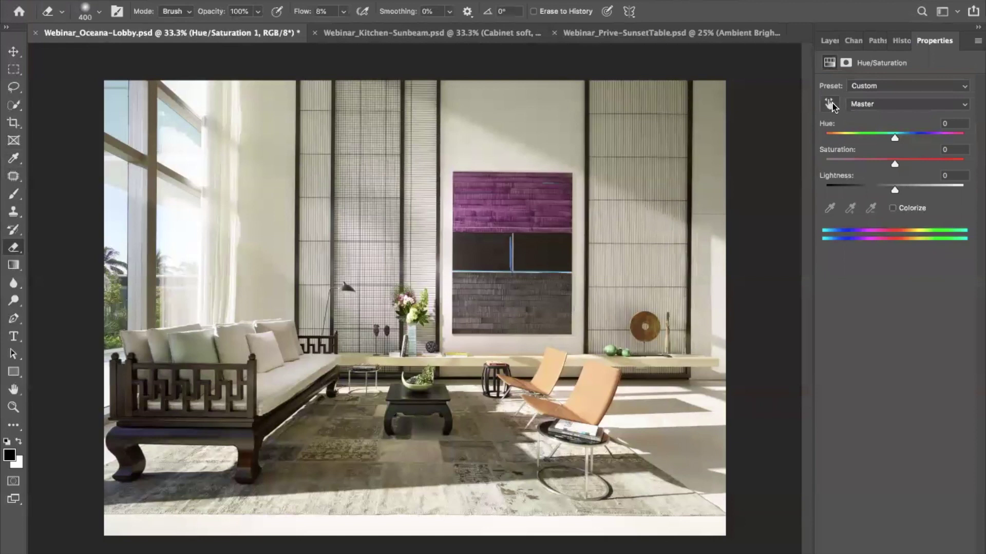
Sample the wall to target Yellows and set their saturation to about -39
{"action": "left_click", "coordinate": [828, 104]}
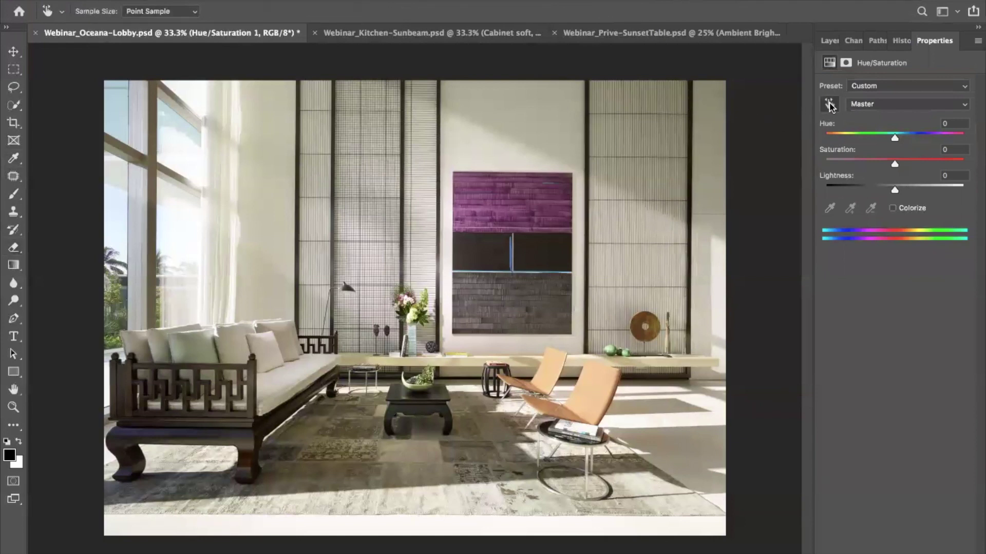
{"action": "left_click", "coordinate": [519, 156]}
{"action": "left_click_drag", "start_coordinate": [895, 163], "coordinate": [878, 164]}
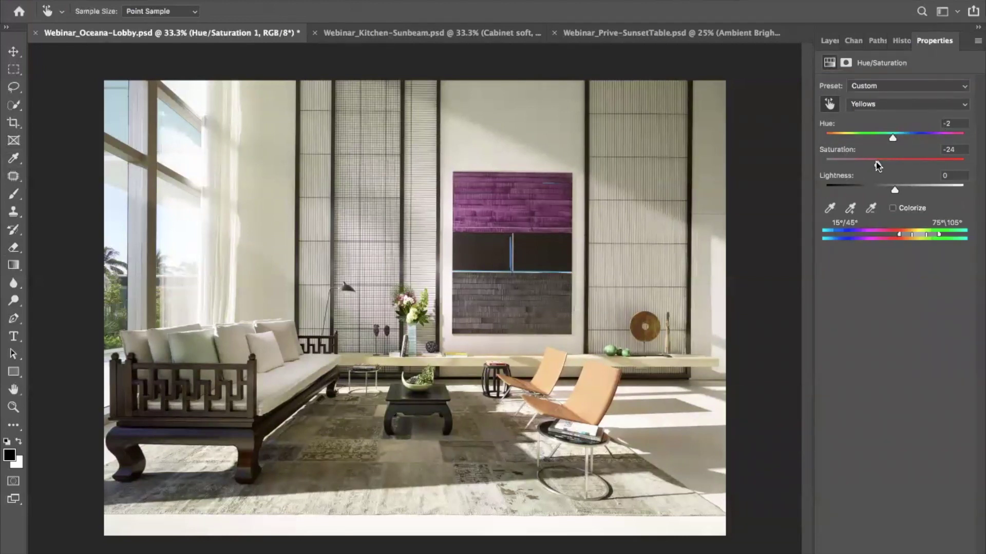
{"action": "left_click_drag", "start_coordinate": [877, 164], "coordinate": [837, 164]}
{"action": "left_click", "coordinate": [280, 0]}
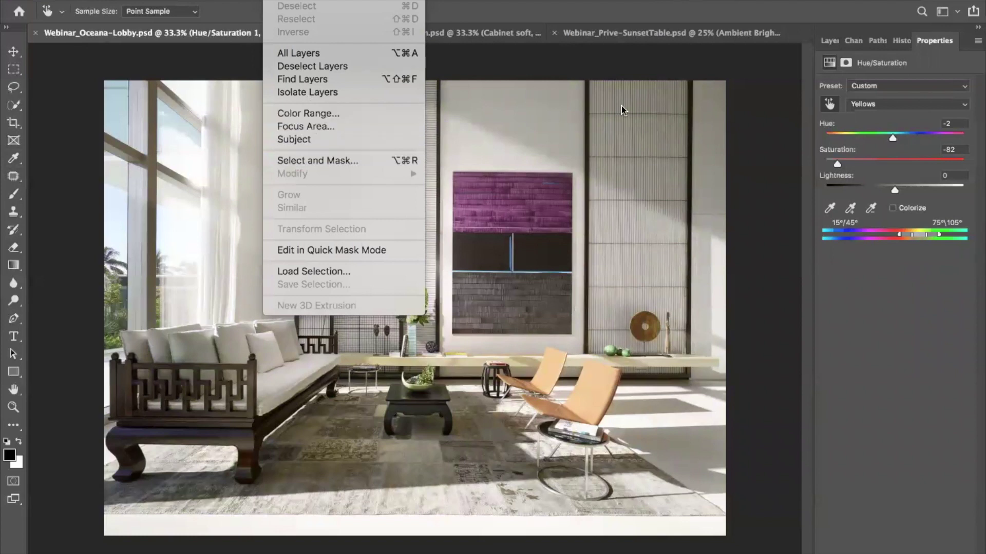
{"action": "left_click", "coordinate": [788, 141]}
{"action": "left_click_drag", "start_coordinate": [837, 164], "coordinate": [867, 167]}
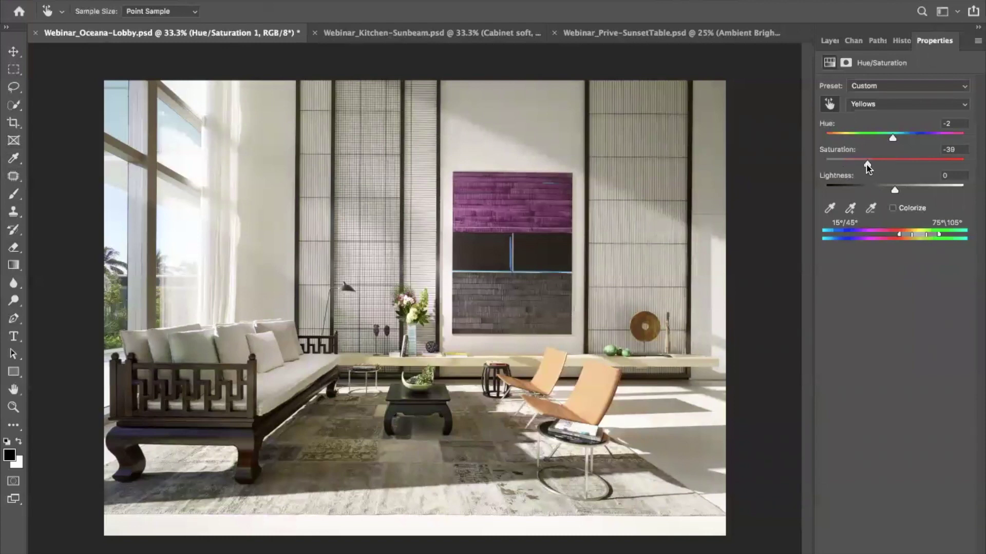
{"action": "left_click", "coordinate": [829, 41]}
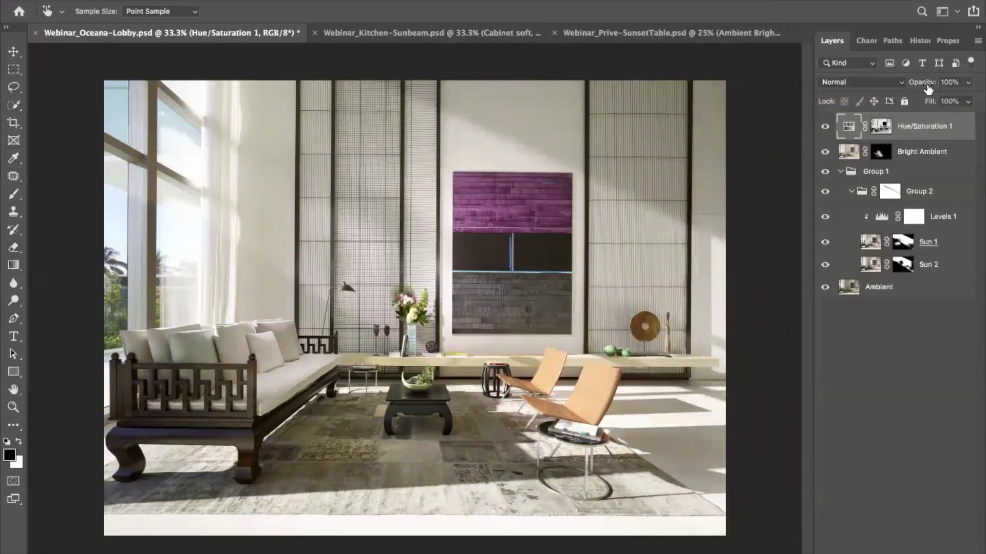
Reset Hue/Saturation 1 to 100% opacity, then scrub its opacity down to about 79%
{"action": "left_click", "coordinate": [913, 84]}
{"action": "type", "text": "100"}
{"action": "key", "text": "Return"}
{"action": "left_click", "coordinate": [880, 126]}
{"action": "key", "text": "x"}
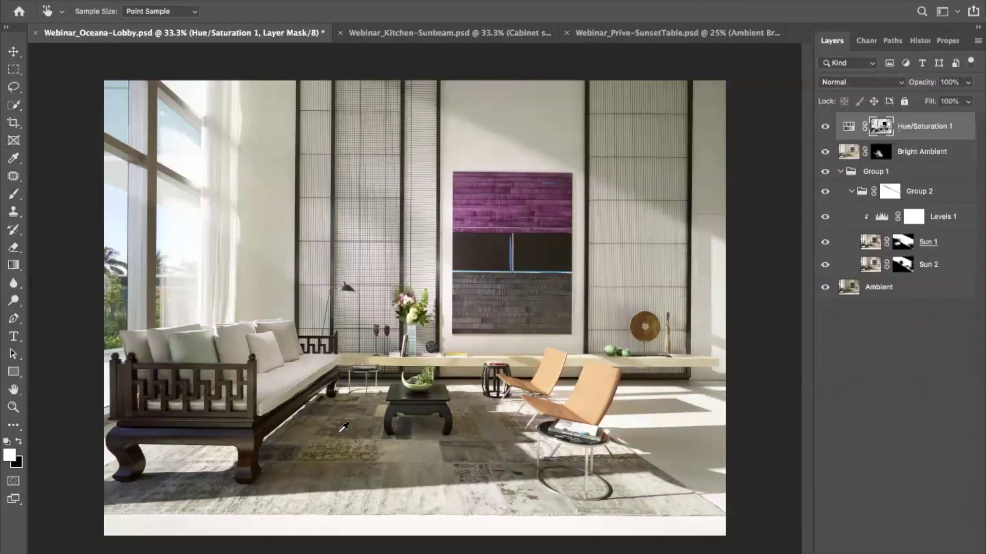
{"action": "key", "text": "e"}
{"action": "key", "text": "b"}
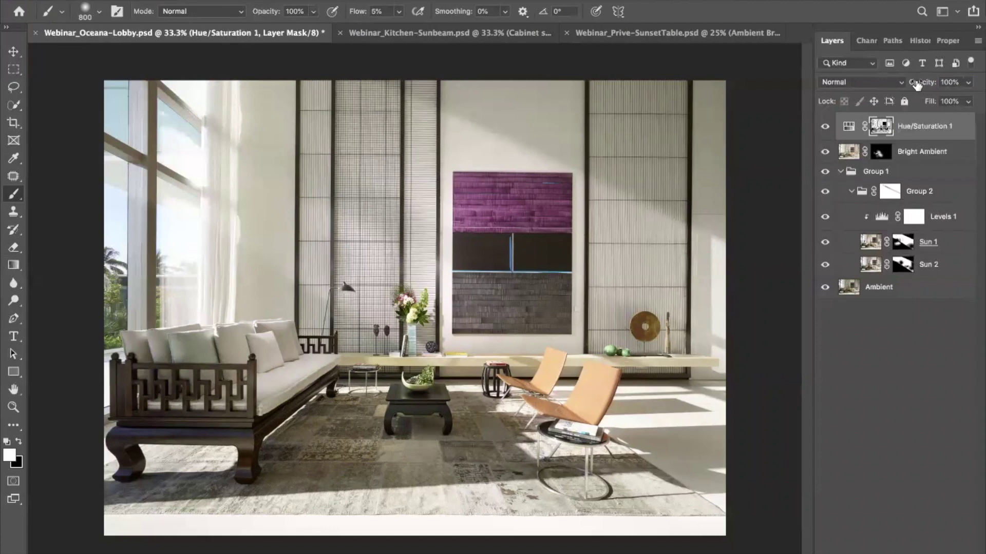
{"action": "left_click_drag", "start_coordinate": [913, 85], "coordinate": [893, 84]}
{"action": "left_click_drag", "start_coordinate": [896, 83], "coordinate": [900, 81]}
Stamp all visible layers into a new layer and rename it Retouch
{"action": "key", "text": "alt+shift+super+e"}
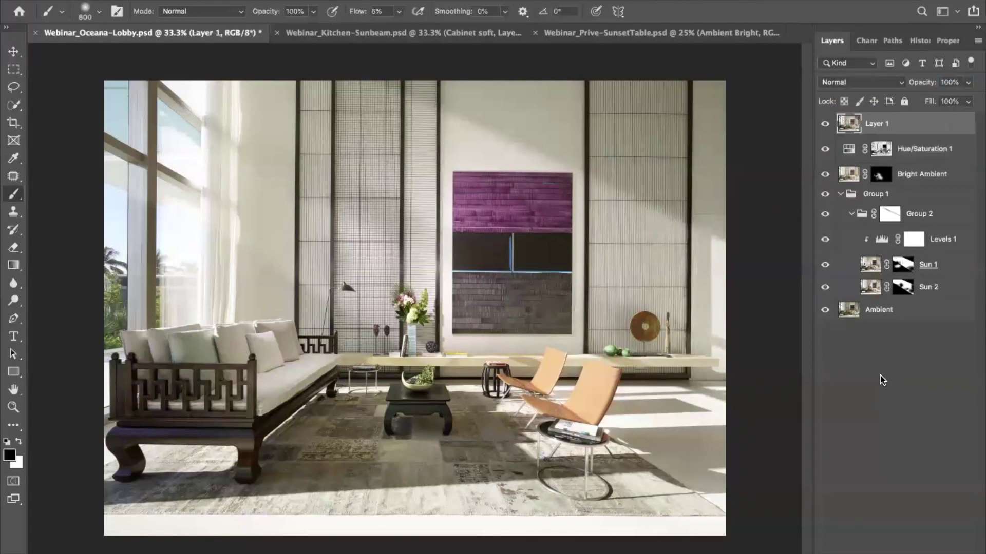
{"action": "key", "text": "x"}
{"action": "double_click", "coordinate": [881, 125]}
{"action": "type", "text": "Retouch"}
{"action": "key", "text": "Return"}
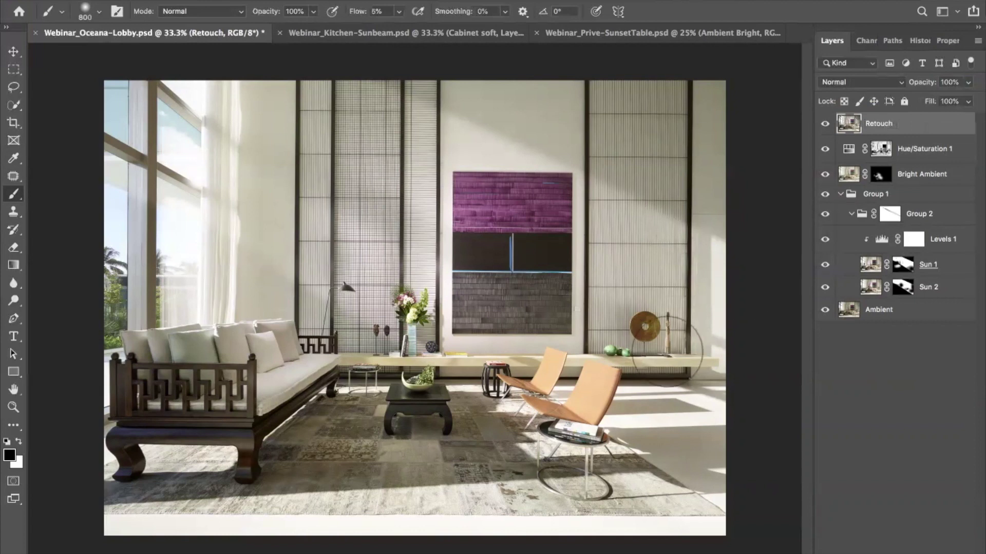
Switch to the Patch tool and zoom in and out to inspect the lobby
{"action": "key", "text": "j"}
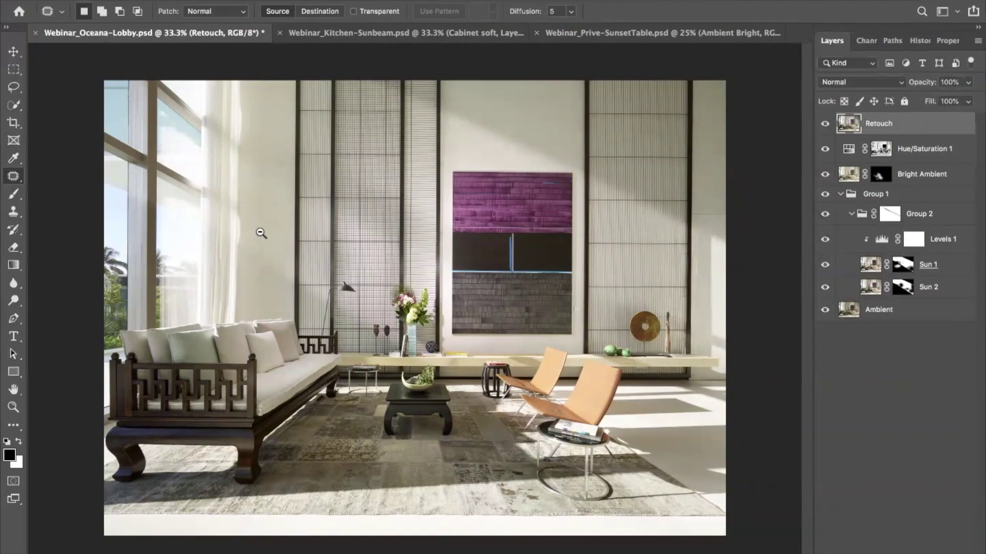
{"action": "scroll", "coordinate": [257, 234], "scroll_direction": "up", "scroll_amount": 3}
{"action": "scroll", "coordinate": [425, 132], "scroll_direction": "down", "scroll_amount": 2}
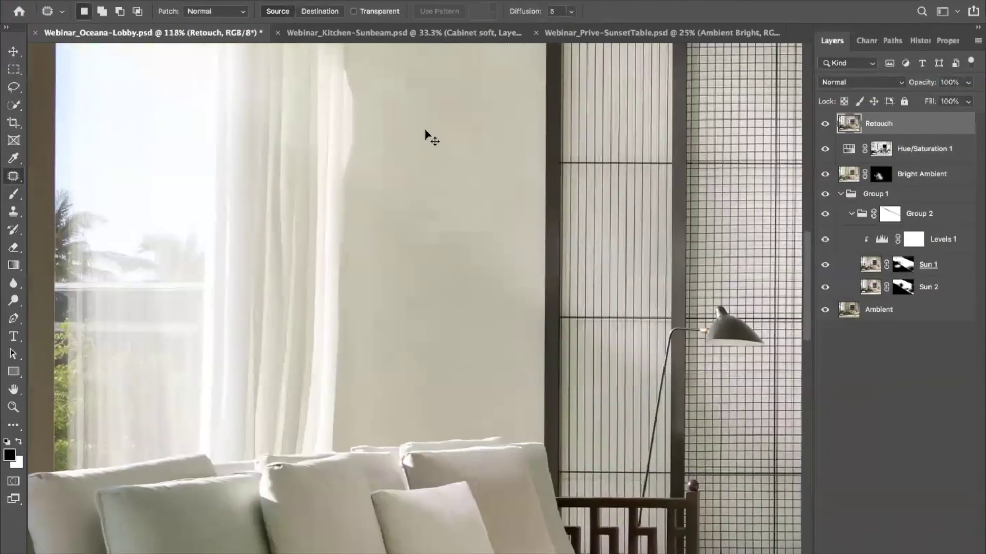
{"action": "scroll", "coordinate": [425, 134], "scroll_direction": "down", "scroll_amount": 1}
{"action": "scroll", "coordinate": [426, 135], "scroll_direction": "down", "scroll_amount": 1}
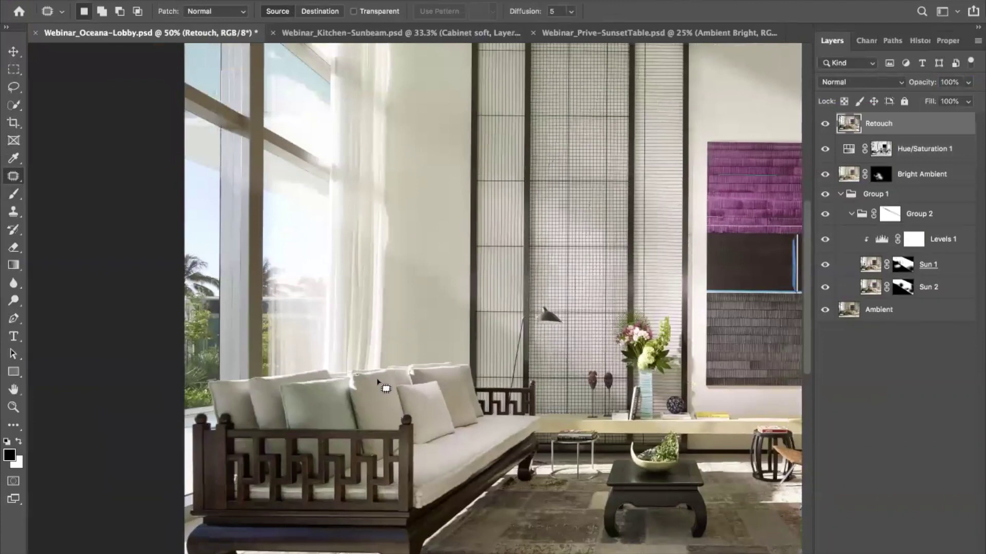
{"action": "scroll", "coordinate": [403, 219], "scroll_direction": "down", "scroll_amount": 1}
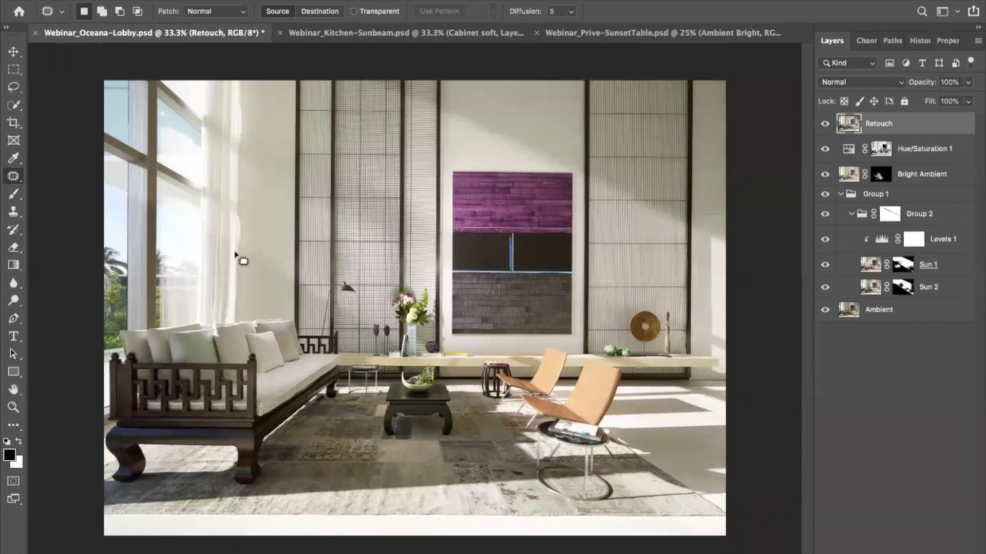
{"action": "key", "text": "c"}
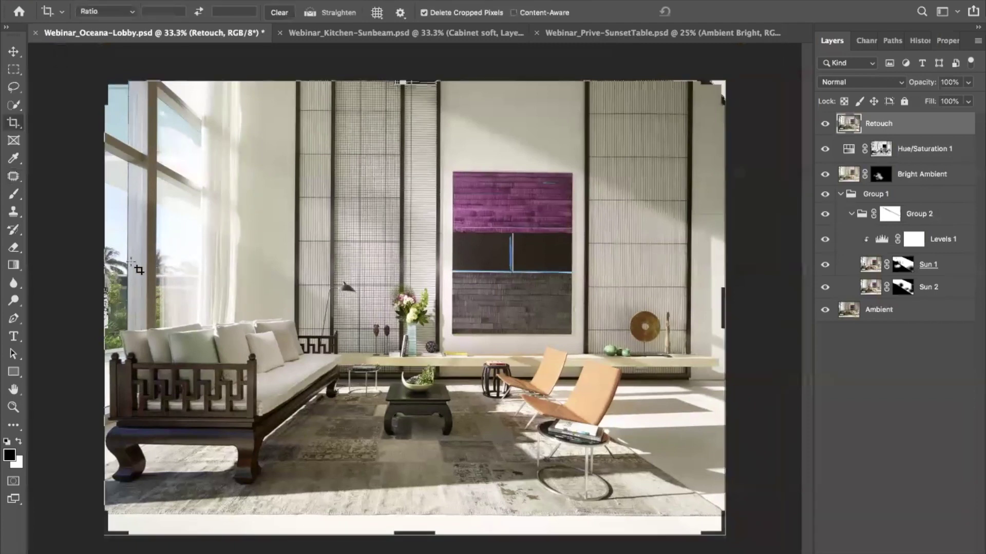
{"action": "left_click_drag", "start_coordinate": [105, 306], "coordinate": [183, 303]}
{"action": "key", "text": "Return"}
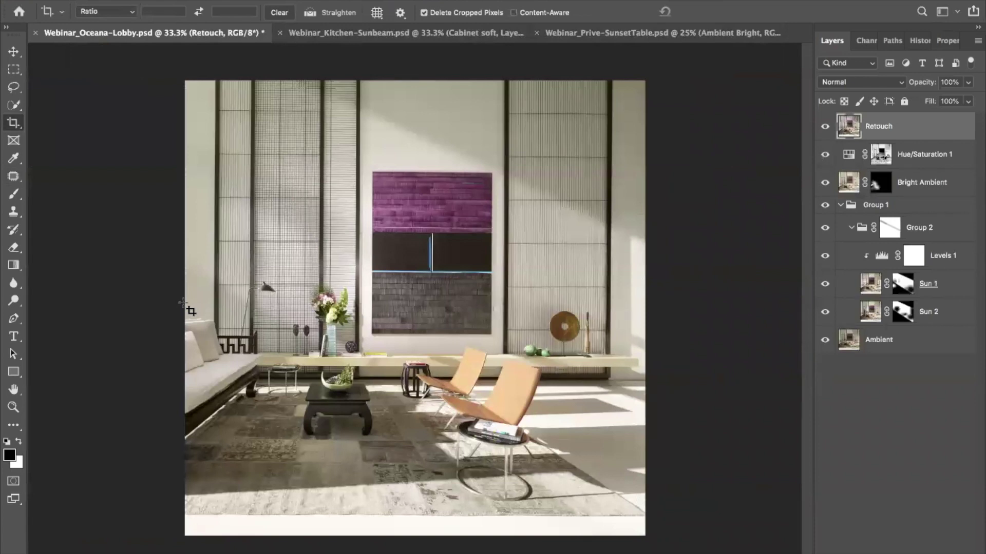
{"action": "key", "text": "ctrl"}
{"action": "key", "text": "ctrl+z"}
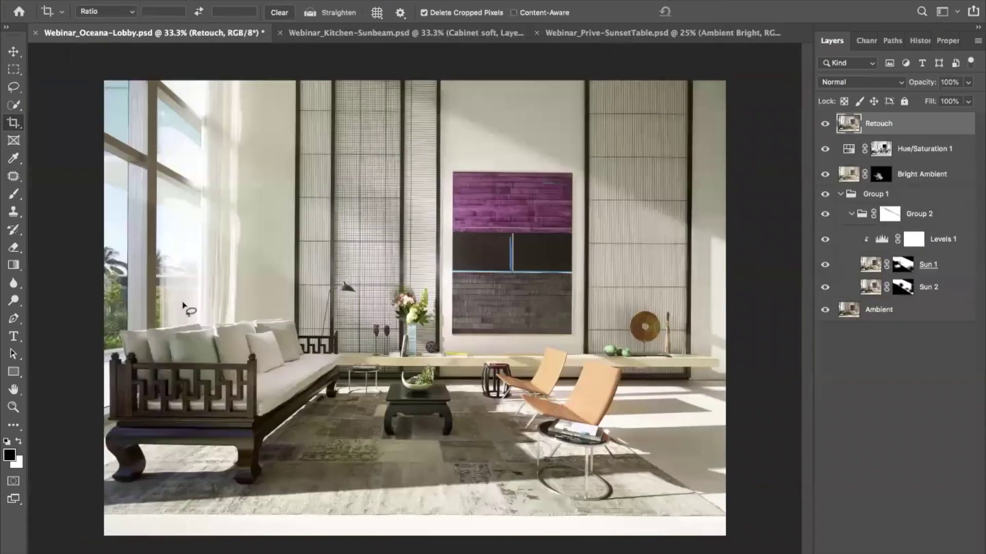
{"action": "key", "text": "l"}
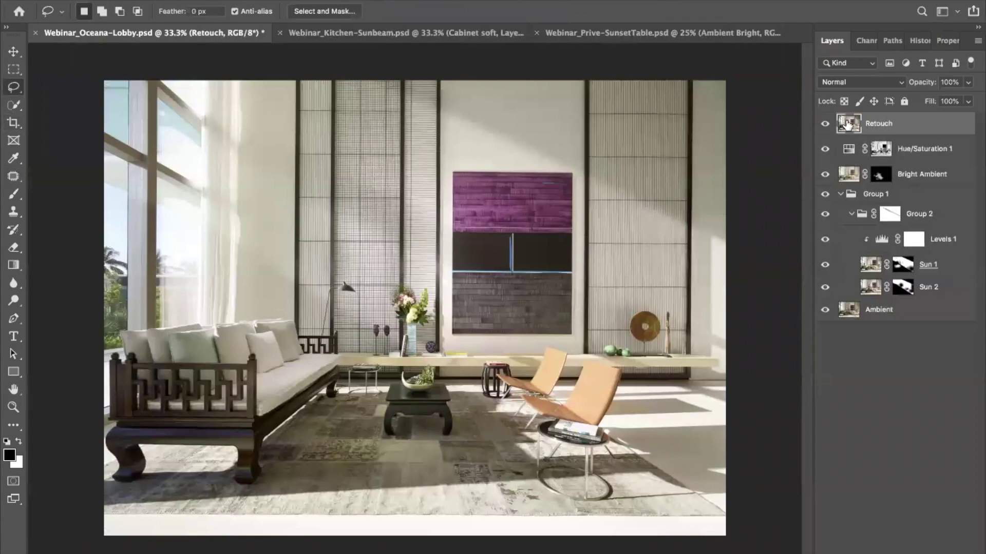
Lasso the painting's lower panel and add a Levels 2 adjustment layer masked to it
{"action": "left_click_drag", "start_coordinate": [532, 306], "coordinate": [628, 312]}
{"action": "left_click", "coordinate": [628, 312], "text": "alt"}
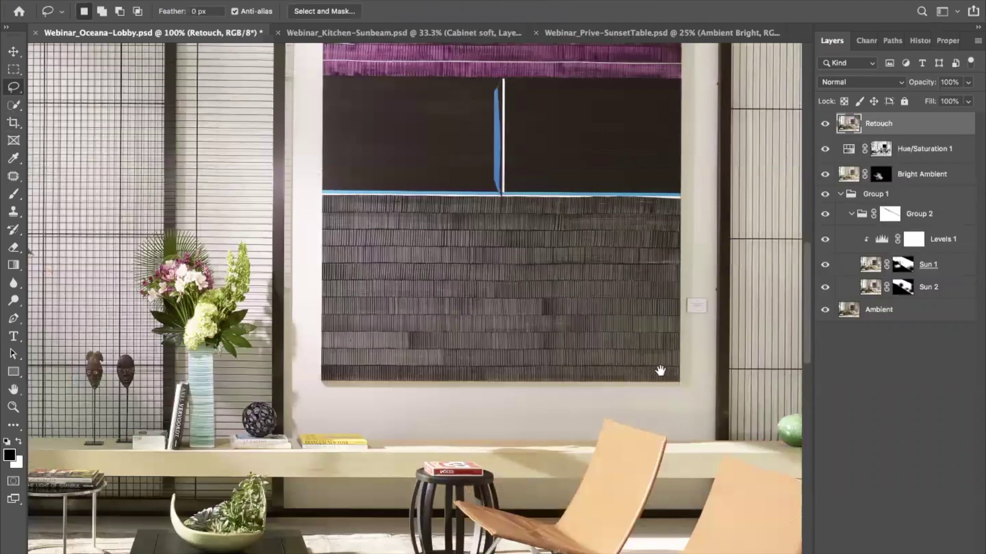
{"action": "left_click_drag", "start_coordinate": [689, 378], "coordinate": [715, 392]}
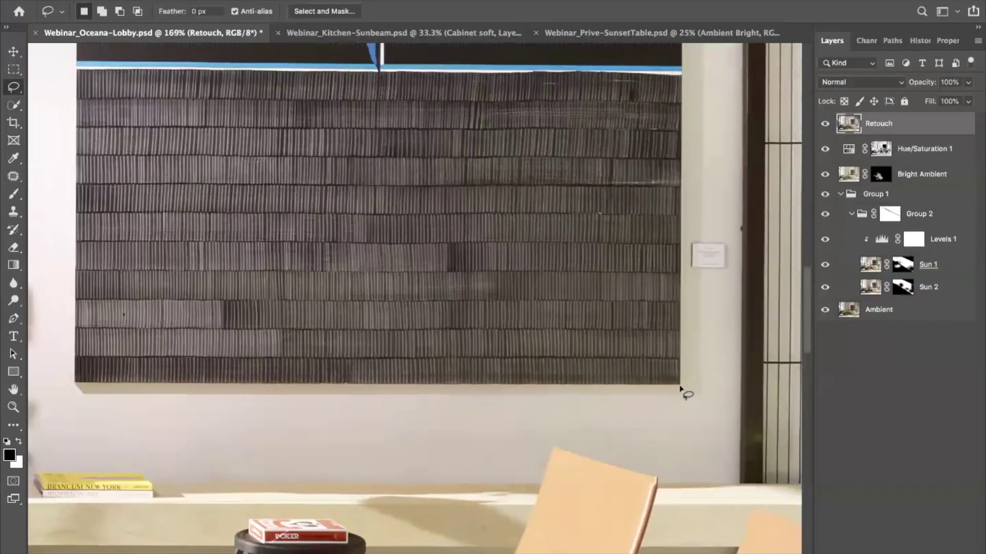
{"action": "mouse_move", "coordinate": [679, 385]}
{"action": "left_mouse_down"}
{"action": "mouse_move", "coordinate": [228, 394]}
{"action": "mouse_move", "coordinate": [75, 385]}
{"action": "mouse_move", "coordinate": [108, 11]}
{"action": "mouse_move", "coordinate": [77, 101]}
{"action": "mouse_move", "coordinate": [81, 181]}
{"action": "mouse_move", "coordinate": [459, 133]}
{"action": "mouse_move", "coordinate": [681, 173]}
{"action": "mouse_move", "coordinate": [646, 553]}
{"action": "mouse_move", "coordinate": [682, 451]}
{"action": "left_mouse_up"}
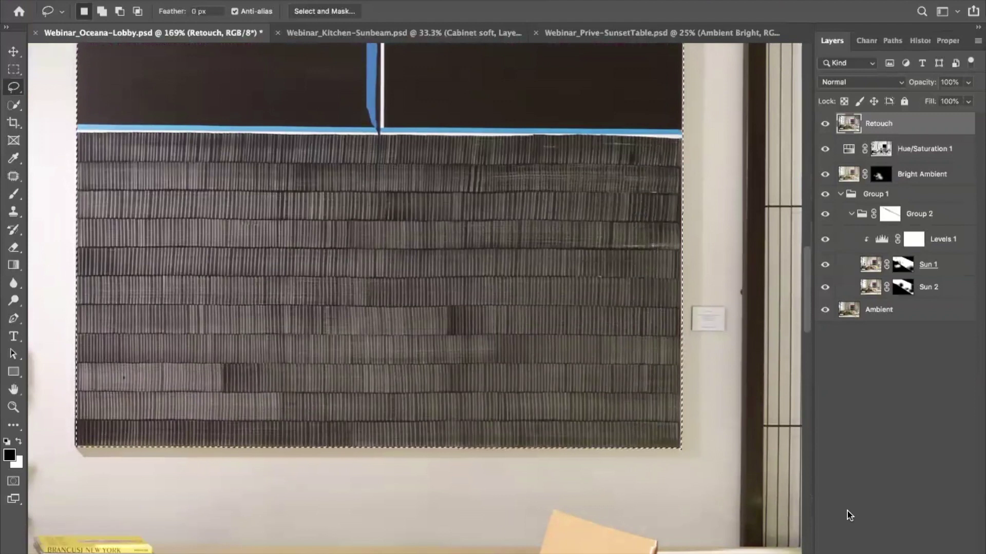
{"action": "left_click", "coordinate": [873, 553]}
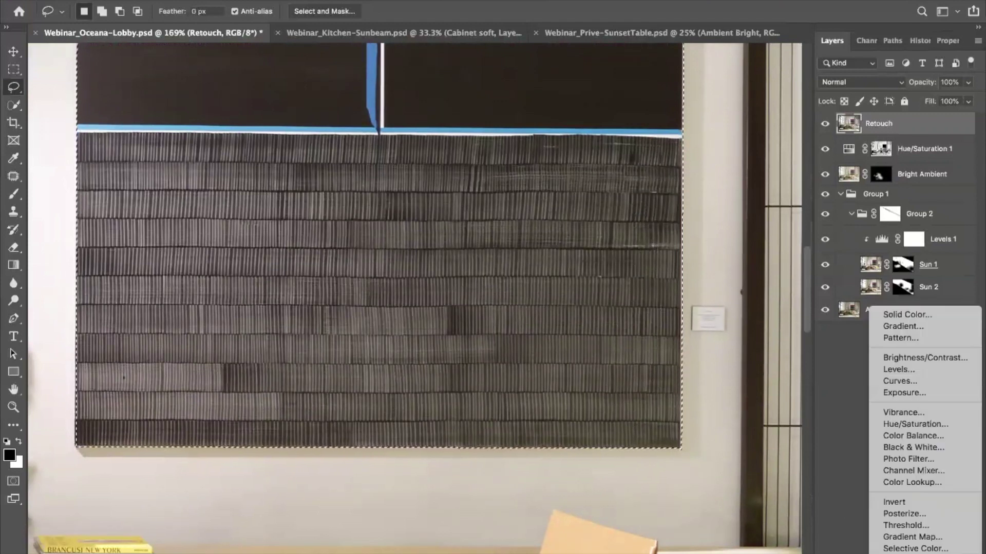
{"action": "left_click", "coordinate": [913, 369]}
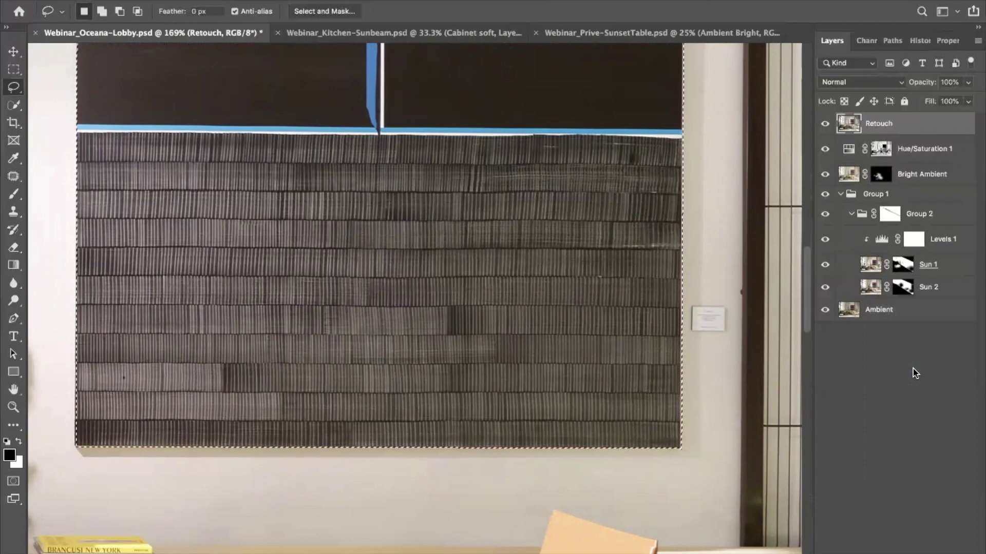
Set Levels 2 RGB inputs to 18 / 1.10 / 234 and lift the Blue midtone to about 1.09
{"action": "left_click", "coordinate": [828, 40]}
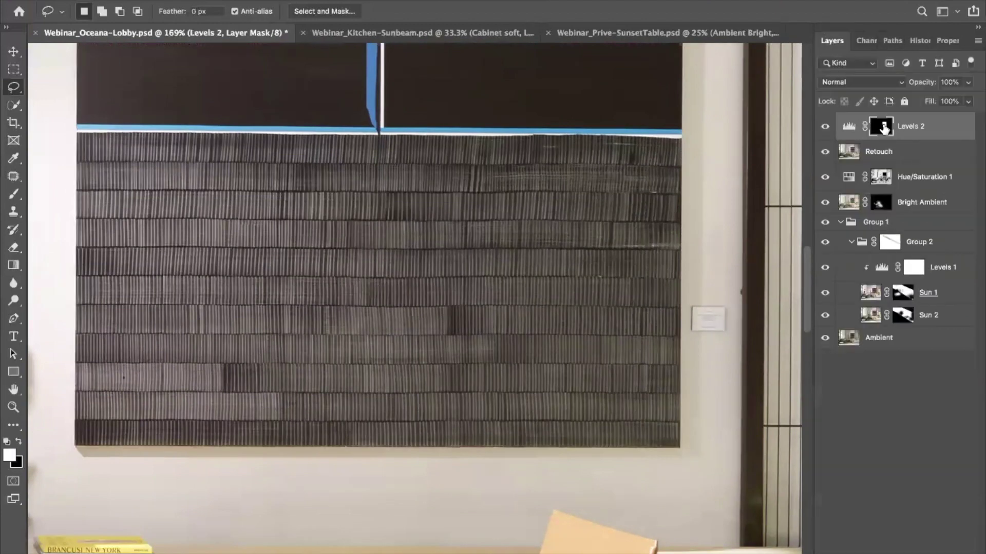
{"action": "key", "text": "super+0"}
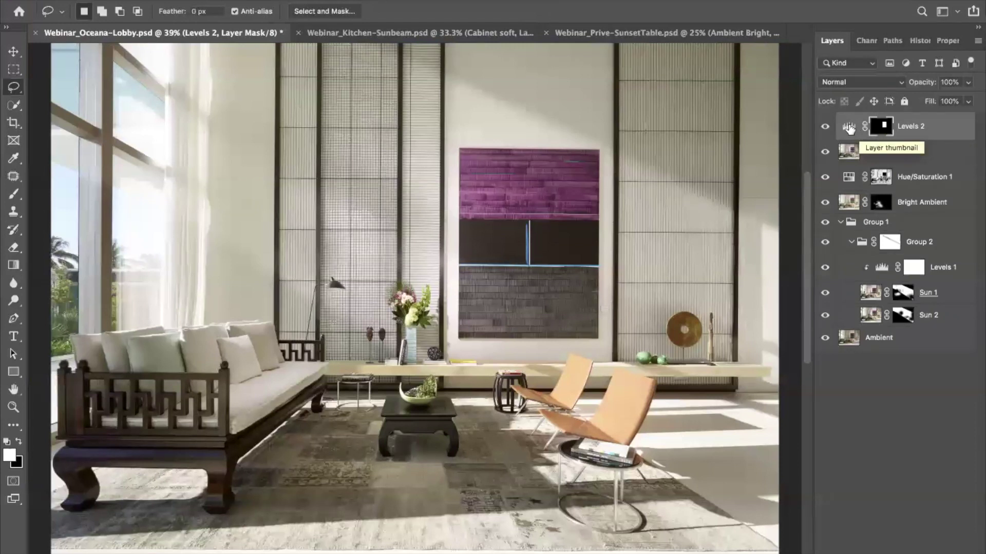
{"action": "double_click", "coordinate": [849, 129]}
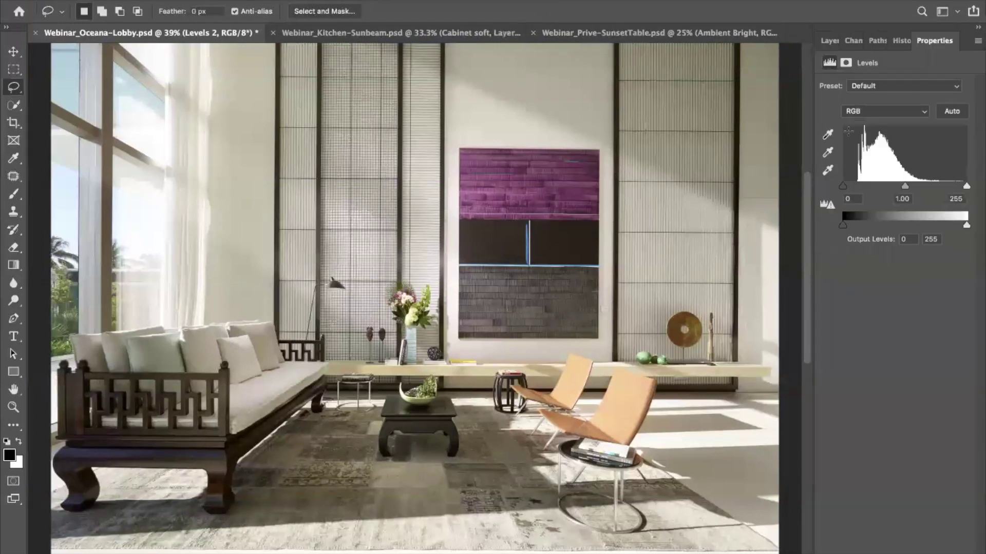
{"action": "mouse_move", "coordinate": [843, 187]}
{"action": "left_mouse_down"}
{"action": "mouse_move", "coordinate": [910, 185]}
{"action": "mouse_move", "coordinate": [807, 181]}
{"action": "mouse_move", "coordinate": [853, 187]}
{"action": "left_mouse_up"}
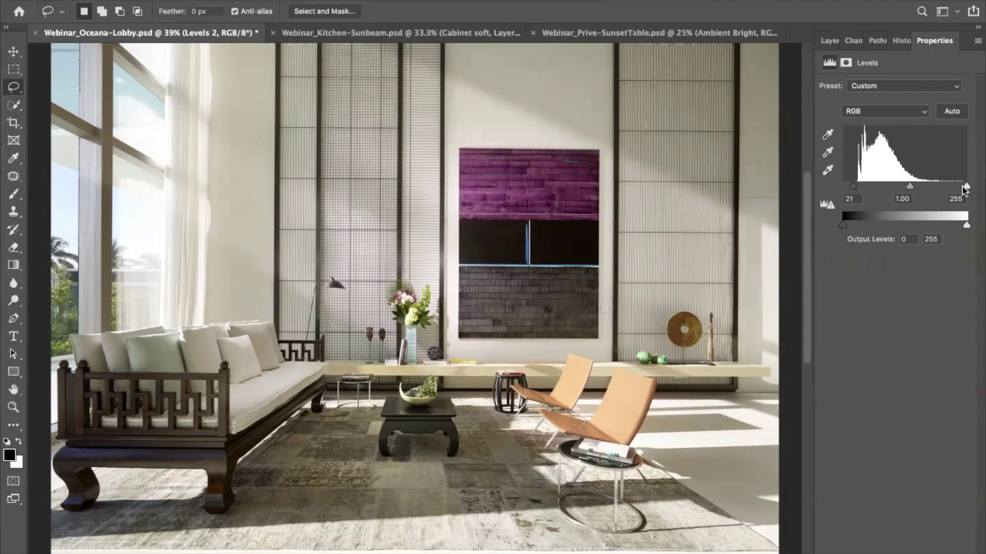
{"action": "left_click_drag", "start_coordinate": [965, 187], "coordinate": [957, 187]}
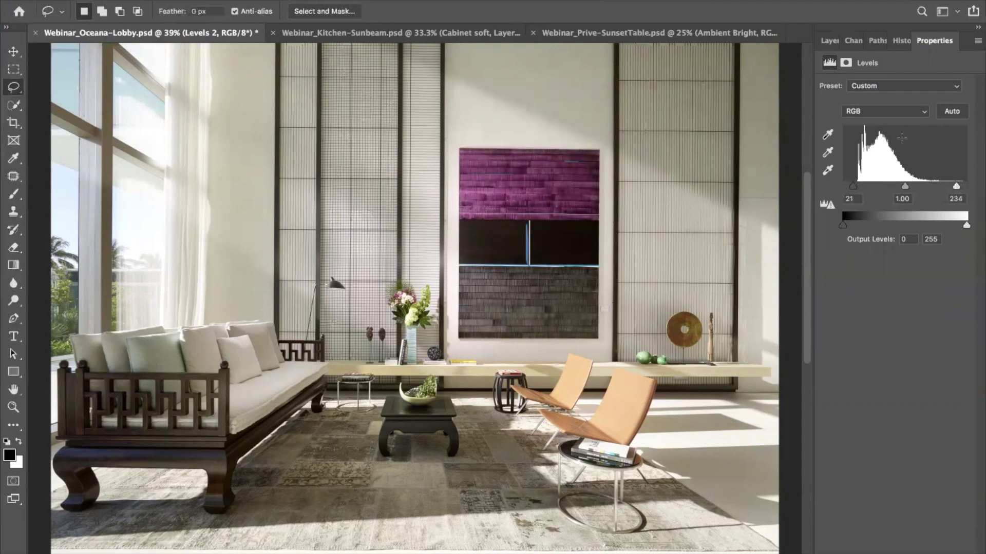
{"action": "left_click", "coordinate": [880, 111]}
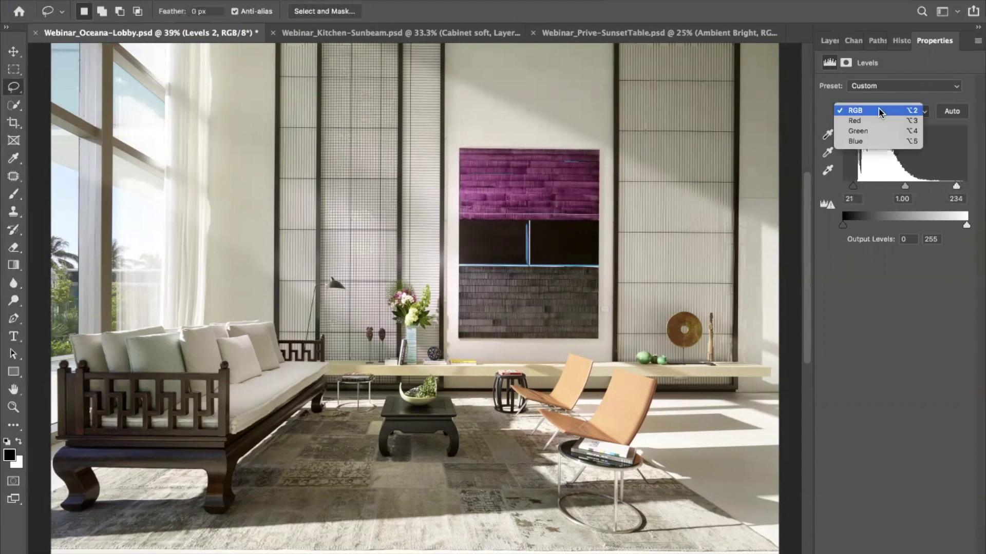
{"action": "left_click", "coordinate": [882, 139]}
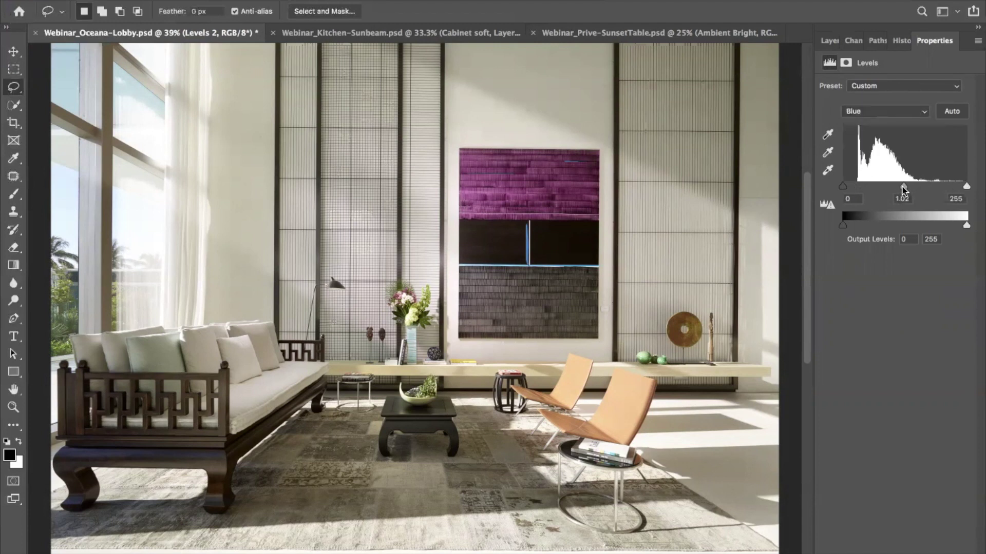
{"action": "left_click_drag", "start_coordinate": [904, 190], "coordinate": [901, 190]}
Readjust the Levels 2 black point, settling on 7 for slightly deeper shadows
{"action": "left_click", "coordinate": [827, 46]}
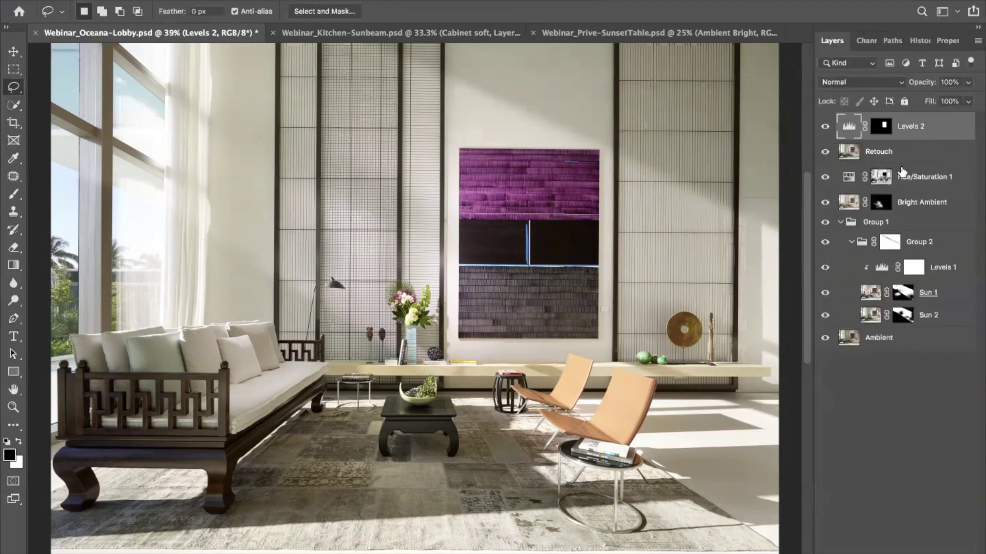
{"action": "left_click", "coordinate": [849, 129]}
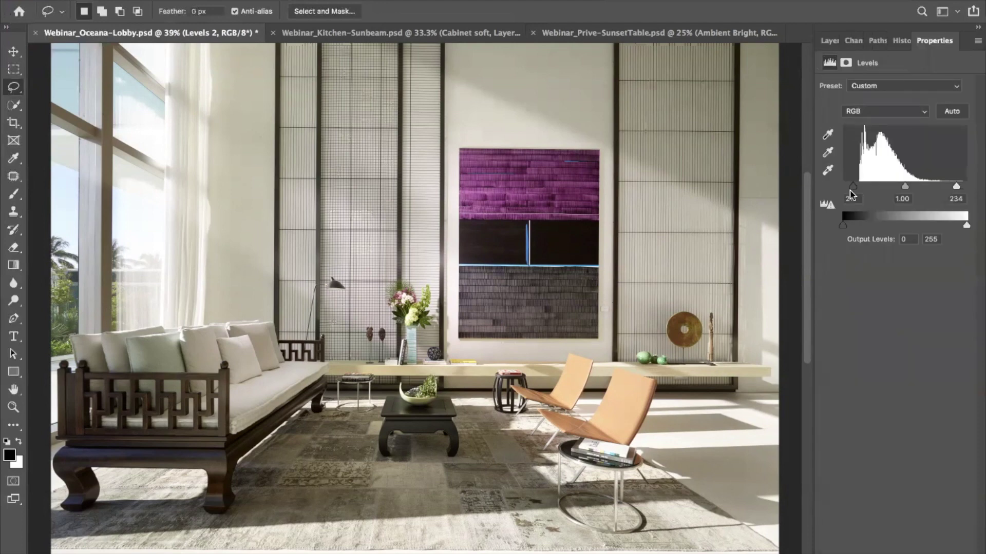
{"action": "left_click_drag", "start_coordinate": [851, 189], "coordinate": [857, 191]}
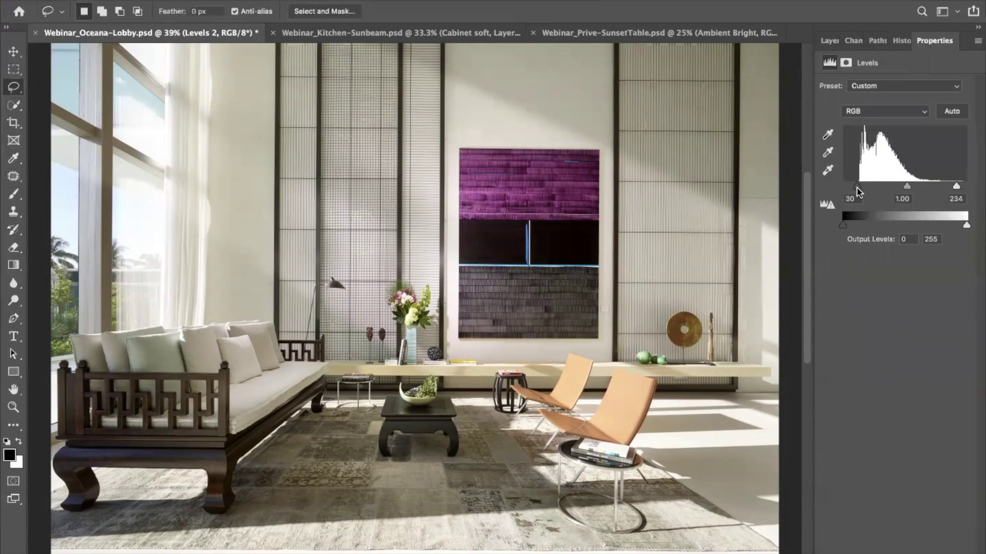
{"action": "left_click_drag", "start_coordinate": [857, 191], "coordinate": [821, 185]}
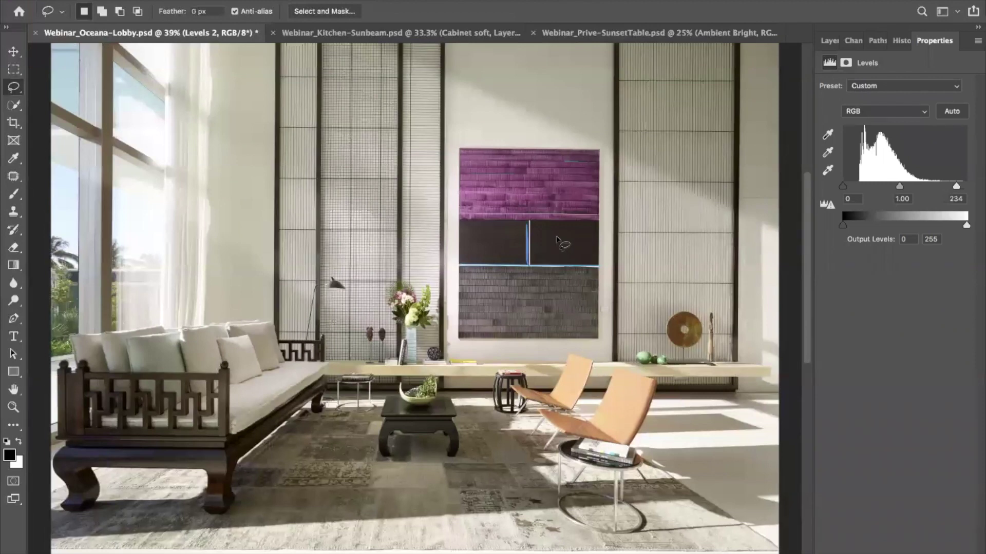
{"action": "scroll", "coordinate": [491, 238], "scroll_direction": "up", "scroll_amount": 5}
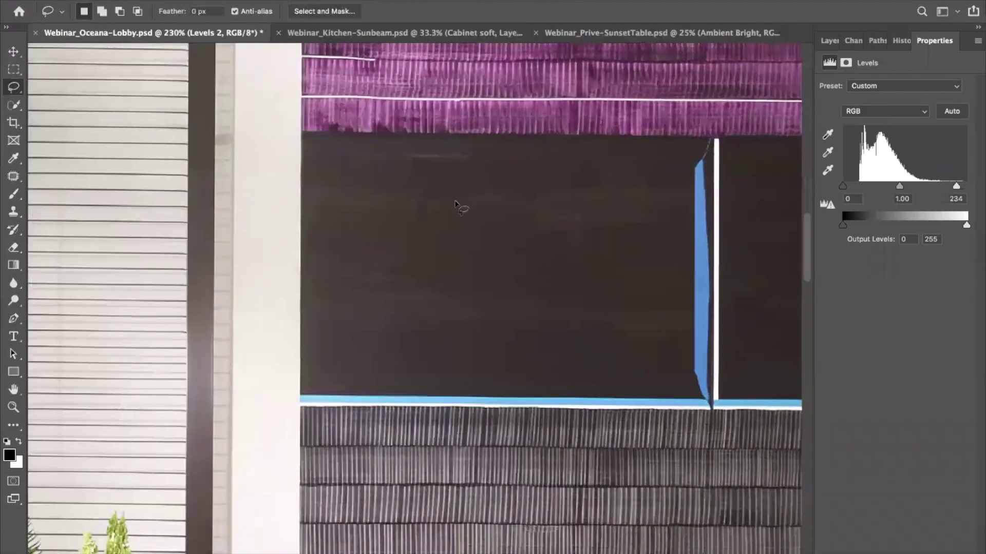
{"action": "left_click_drag", "start_coordinate": [598, 286], "coordinate": [392, 301]}
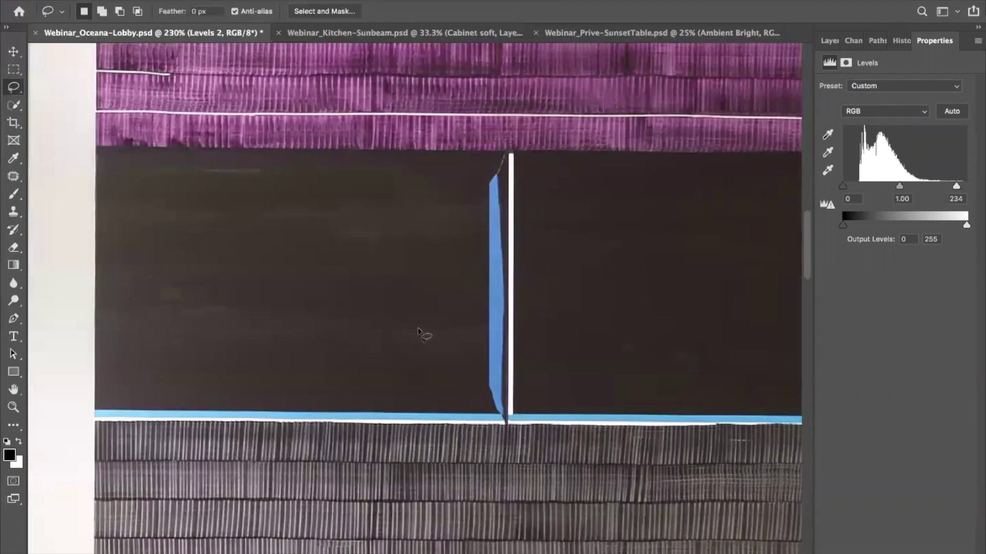
{"action": "scroll", "coordinate": [418, 332], "scroll_direction": "down", "scroll_amount": 5}
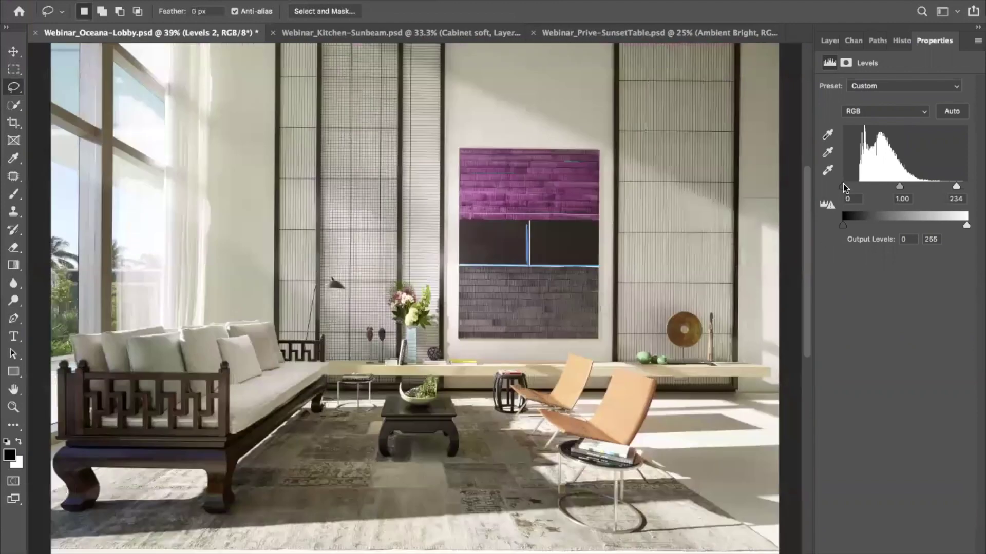
{"action": "left_click_drag", "start_coordinate": [845, 188], "coordinate": [850, 188]}
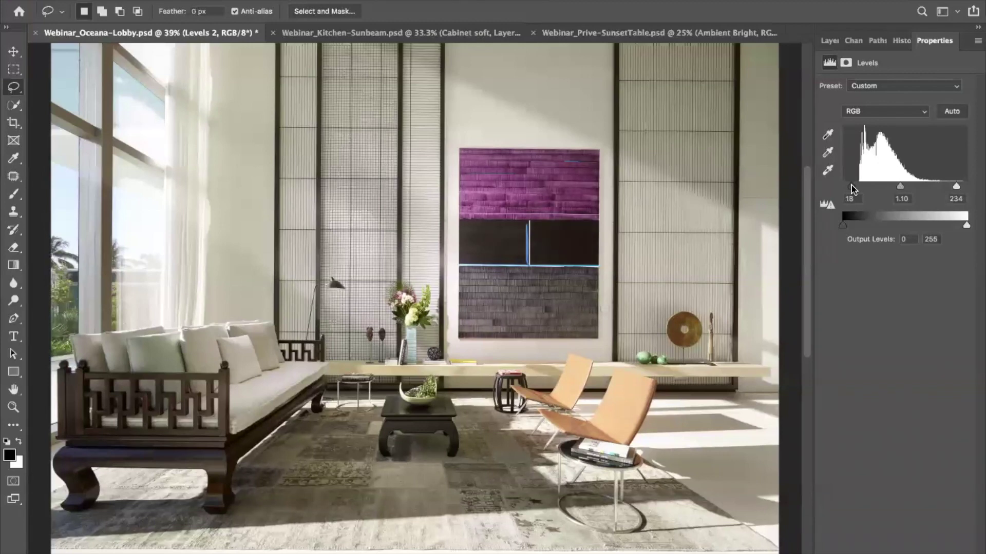
Zoom out to the whole image and hide Levels 2 for a before view
{"action": "key", "text": "super+minus"}
{"action": "key", "text": "super+minus"}
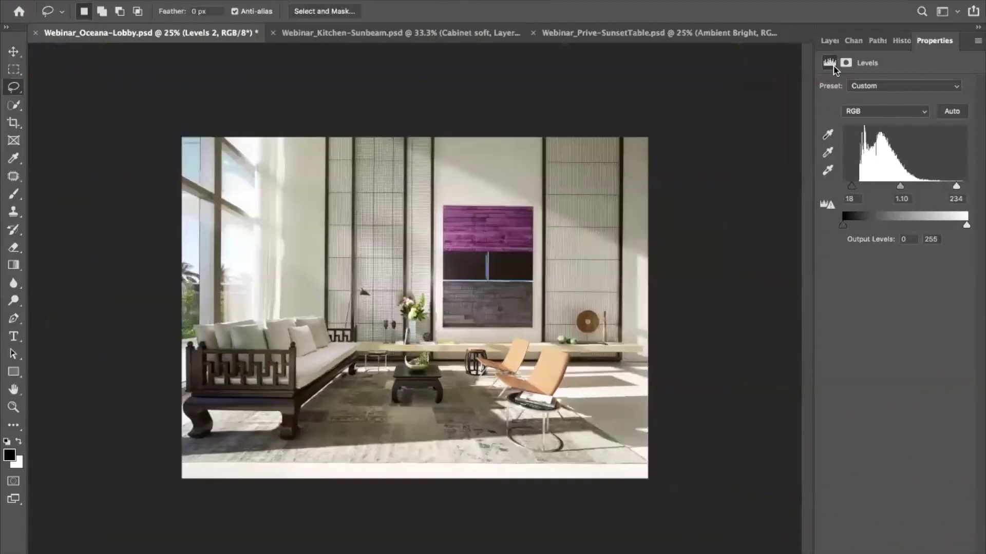
{"action": "left_click", "coordinate": [828, 45]}
{"action": "left_click", "coordinate": [825, 127]}
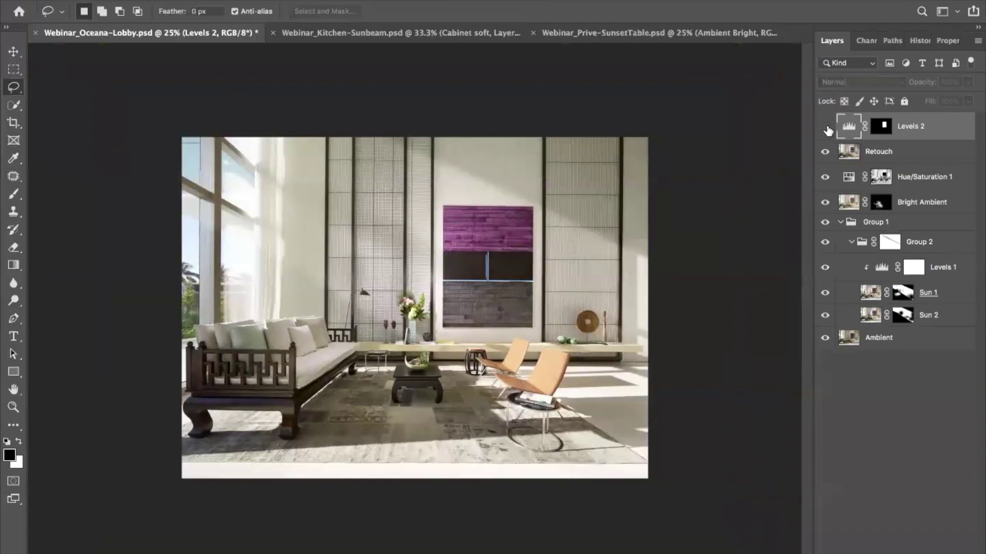
Compare Levels 2 on and off, leave it visible, then narrow the crop toward a square
{"action": "left_click", "coordinate": [825, 127]}
{"action": "left_click", "coordinate": [825, 127]}
{"action": "left_click", "coordinate": [825, 128]}
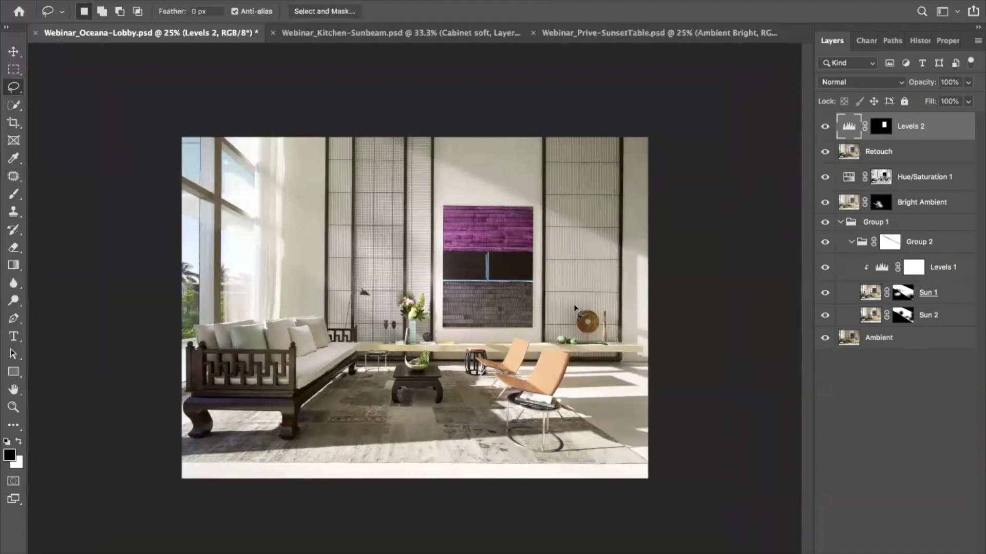
{"action": "key", "text": "c"}
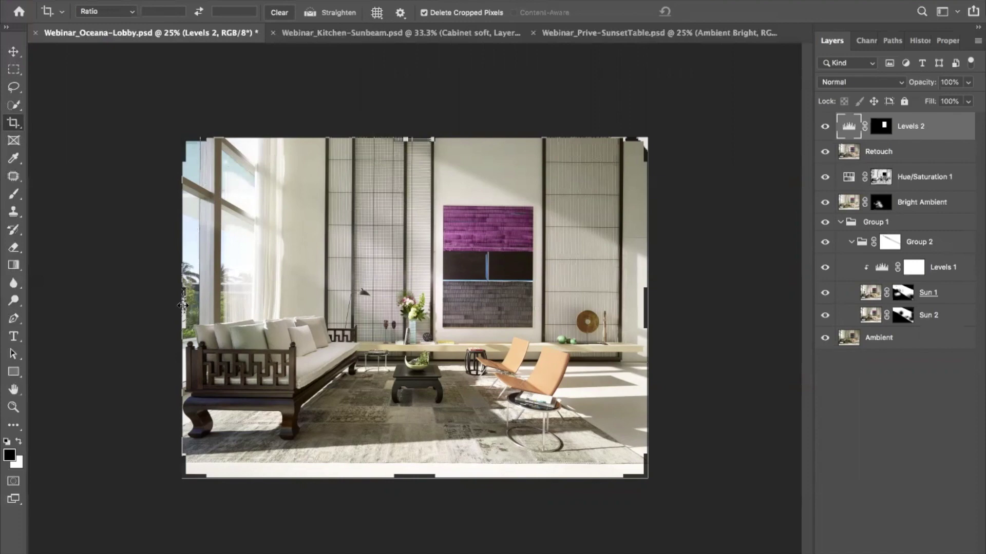
{"action": "left_click_drag", "start_coordinate": [186, 305], "coordinate": [242, 300]}
Commit the square crop and zoom in on the cropped image
{"action": "key", "text": "Return"}
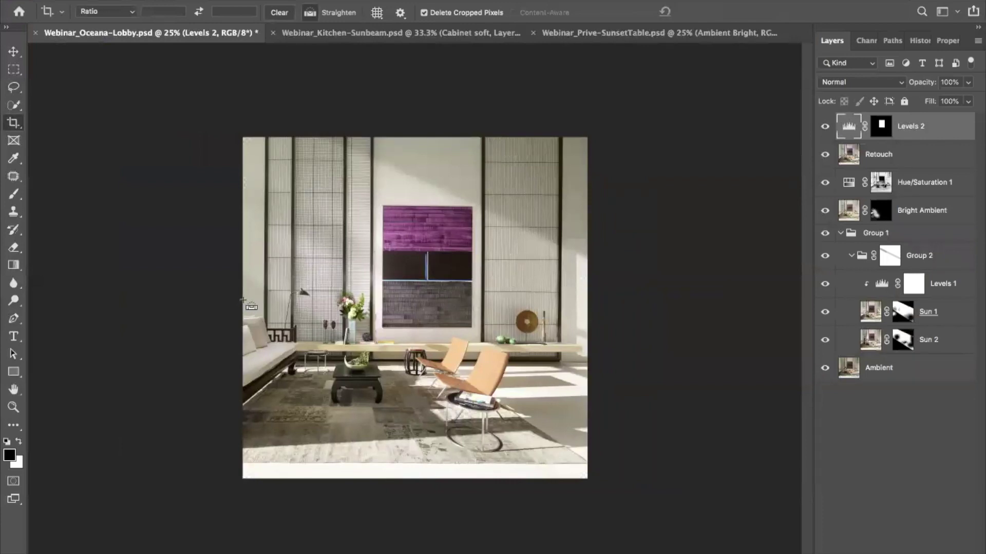
{"action": "key", "text": "ctrl+plus"}
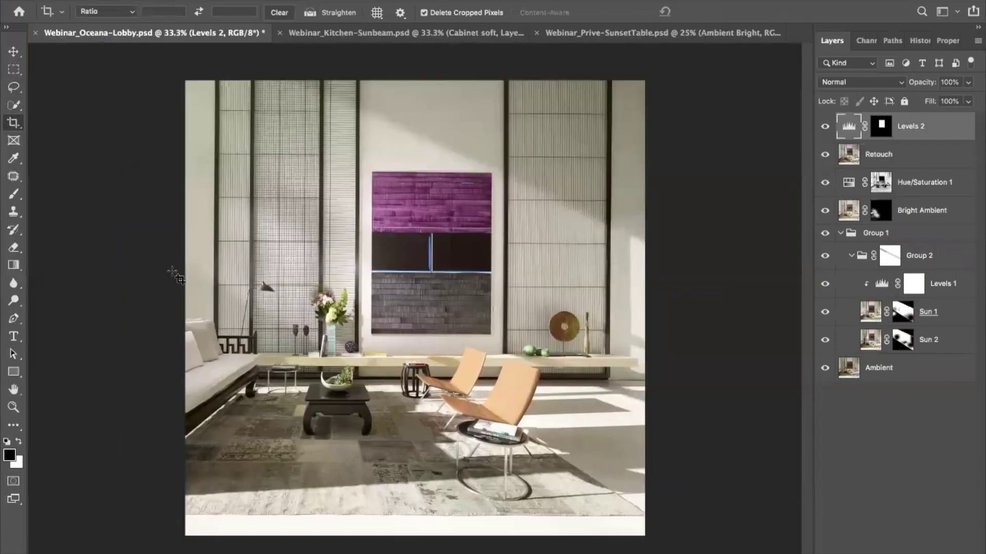